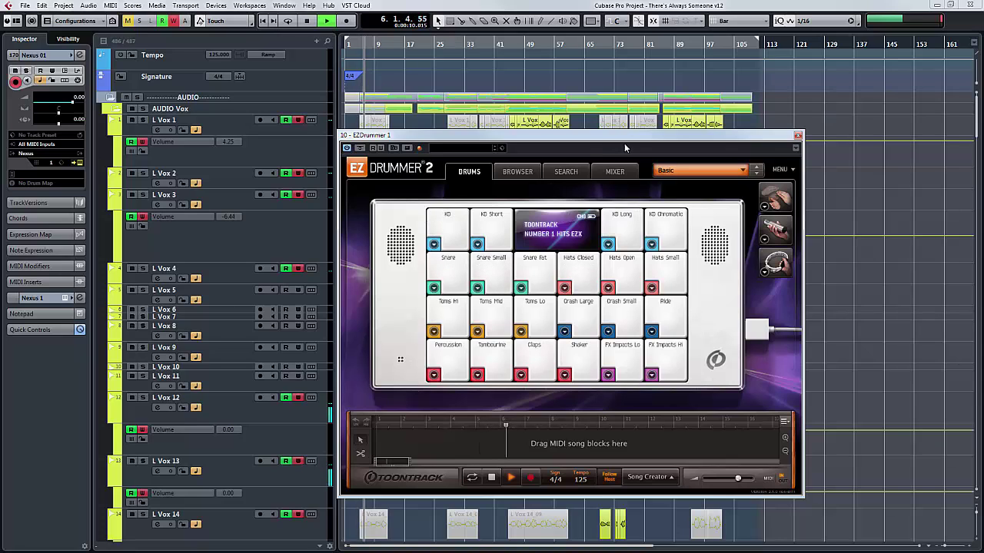
# Show EZdrummer's mixer page to view its channels and effects, and close the instrument window.
pyautogui.click(607, 174)
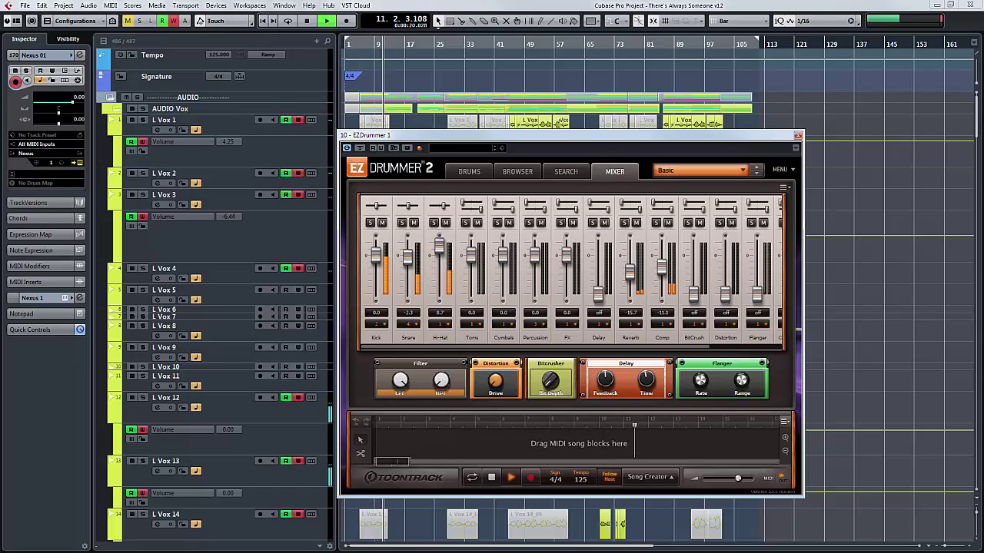
pyautogui.hotkey('ctrl', 'w')
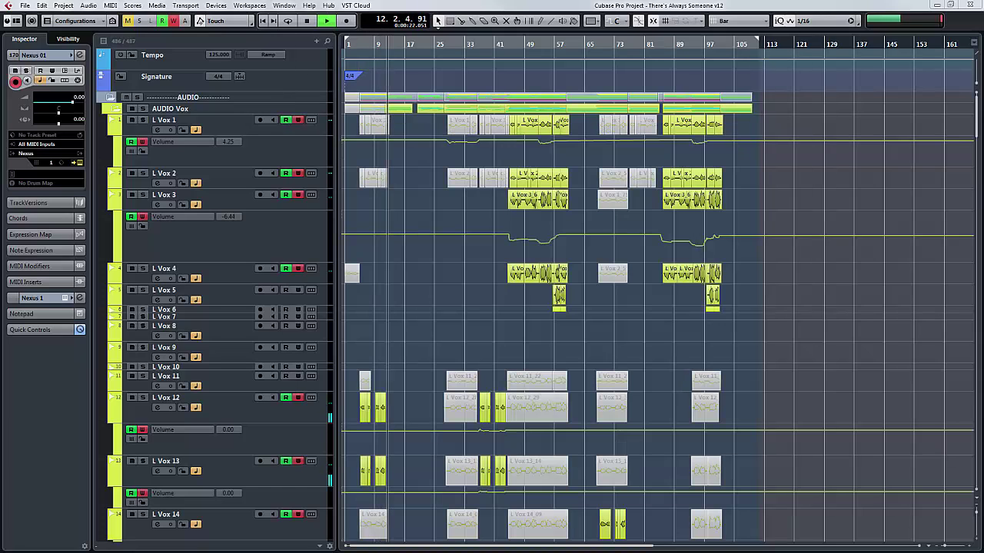
# Open the Omnisphere instrument, view the patches in parts 1 and 2, return to the multi page and close it.
pyautogui.press('F11')
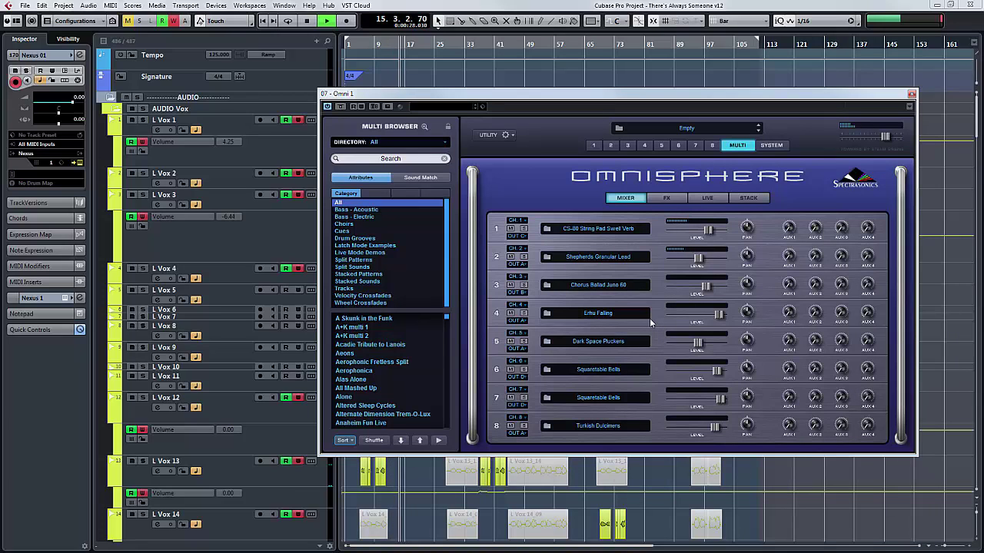
pyautogui.click(592, 146)
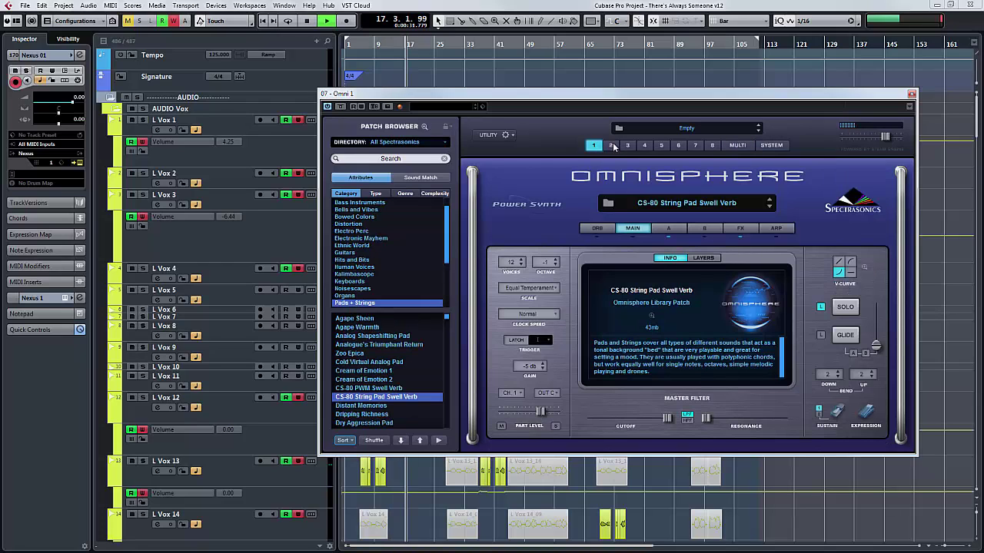
pyautogui.click(612, 146)
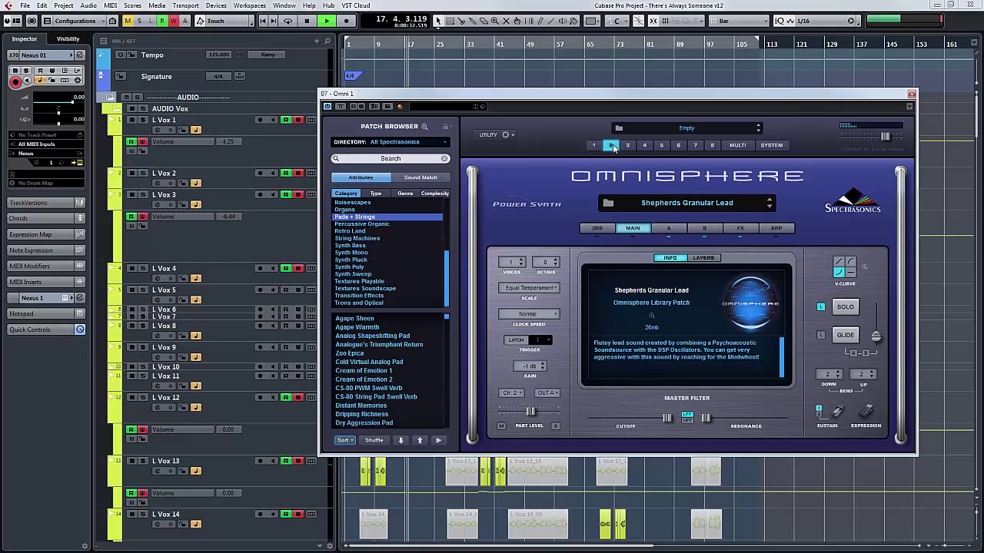
pyautogui.click(734, 146)
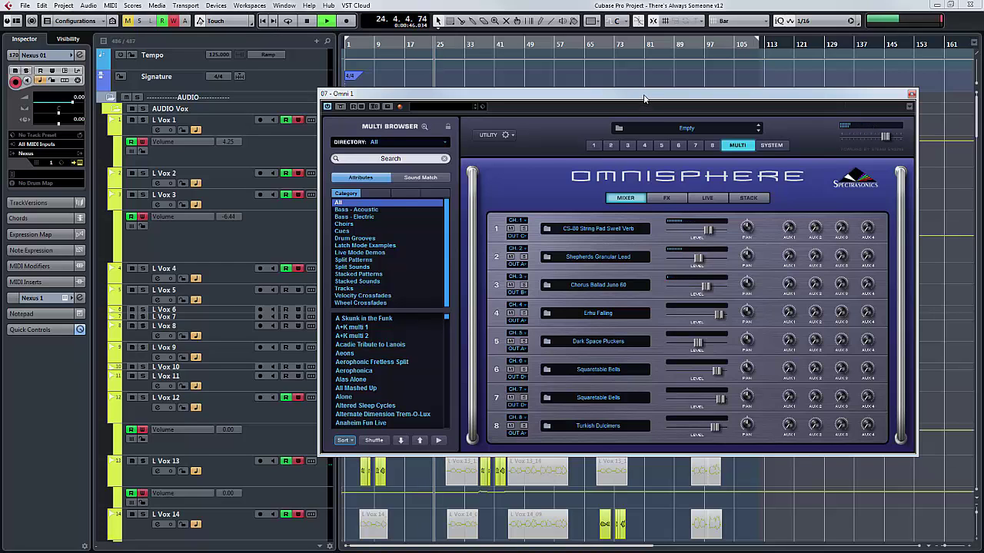
pyautogui.click(912, 94)
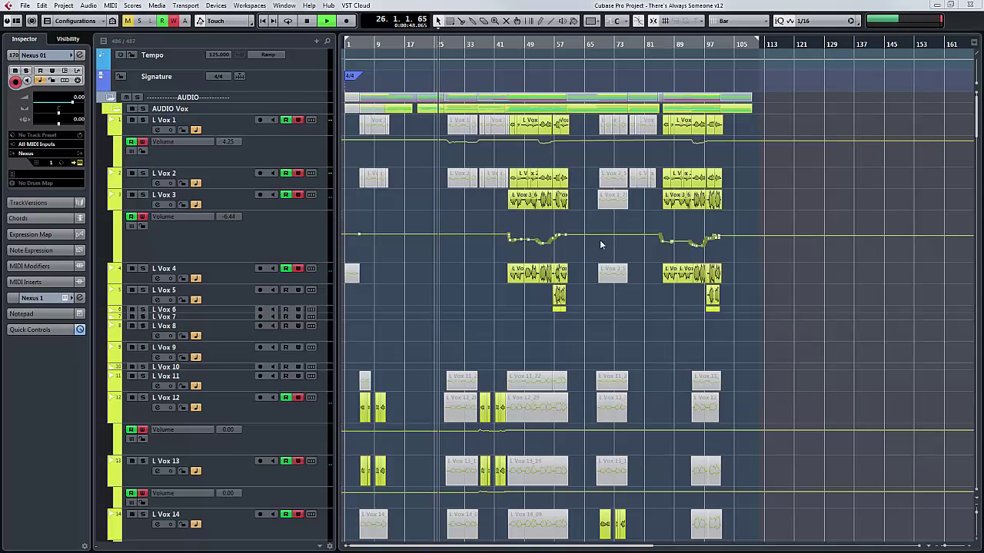
# Enlarge the timeline and look over the arrangement from the lead vocals through the guitars and bass to the MIDI tracks.
pyautogui.click(946, 547)
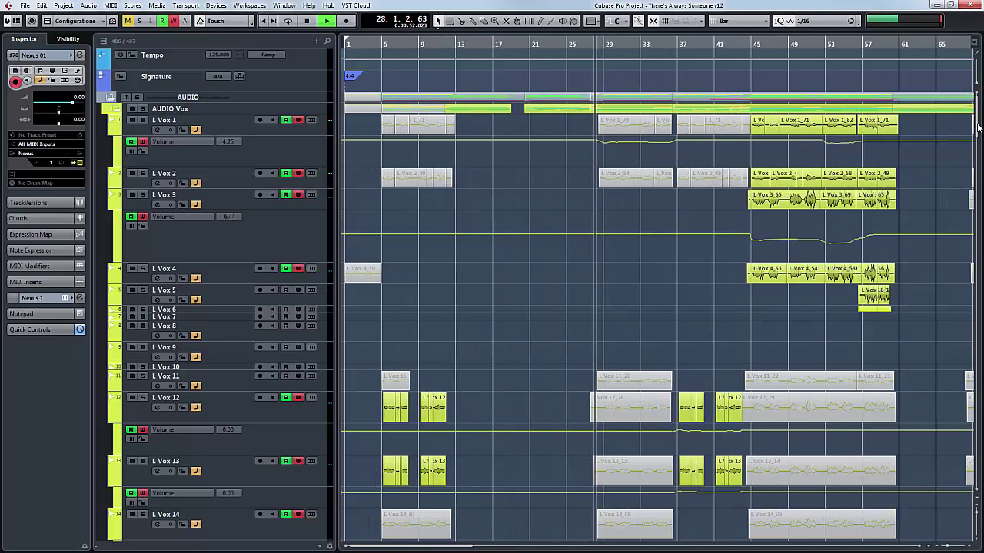
pyautogui.moveTo(978, 127); pyautogui.dragTo(976, 170)
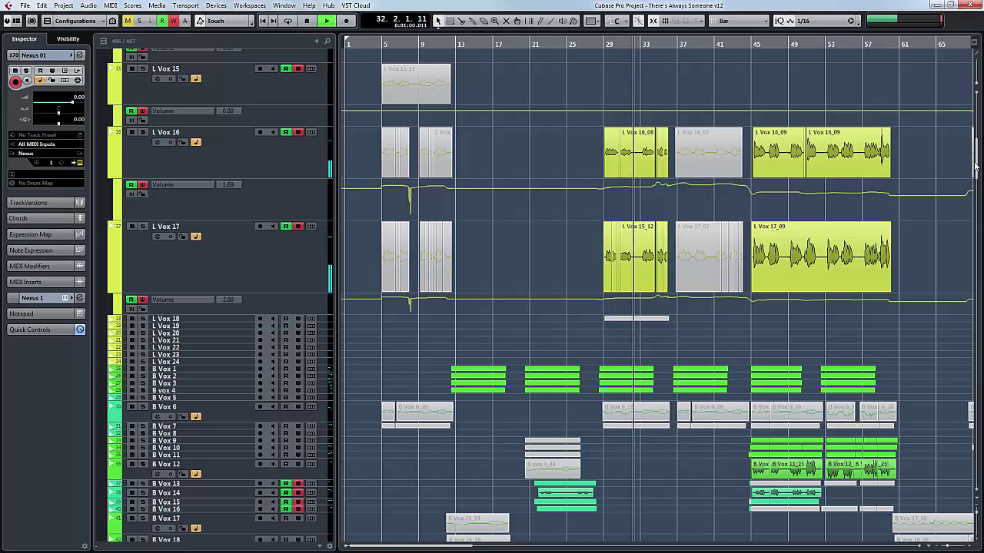
pyautogui.moveTo(977, 167); pyautogui.dragTo(939, 335)
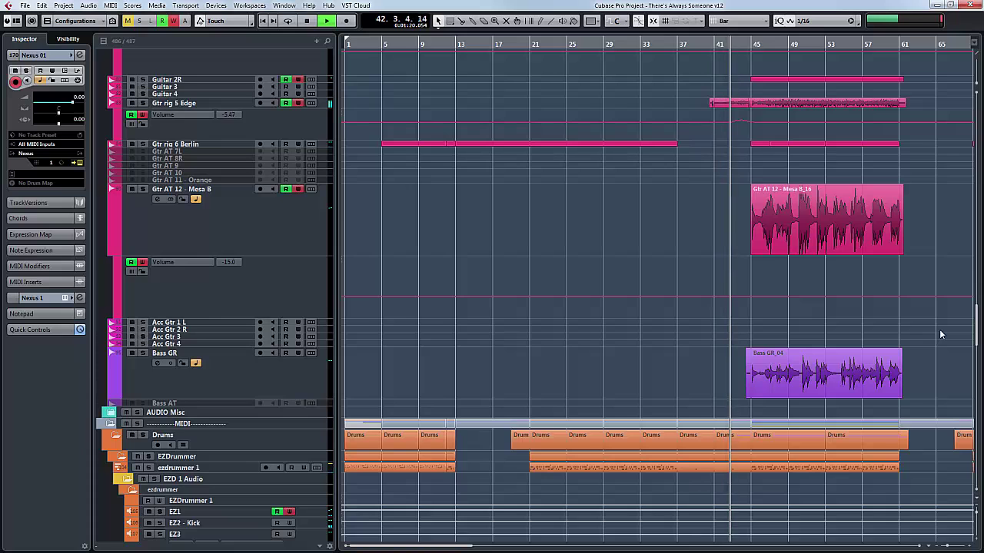
pyautogui.scroll(-3, 939, 339)
pyautogui.scroll(-9, 938, 342)
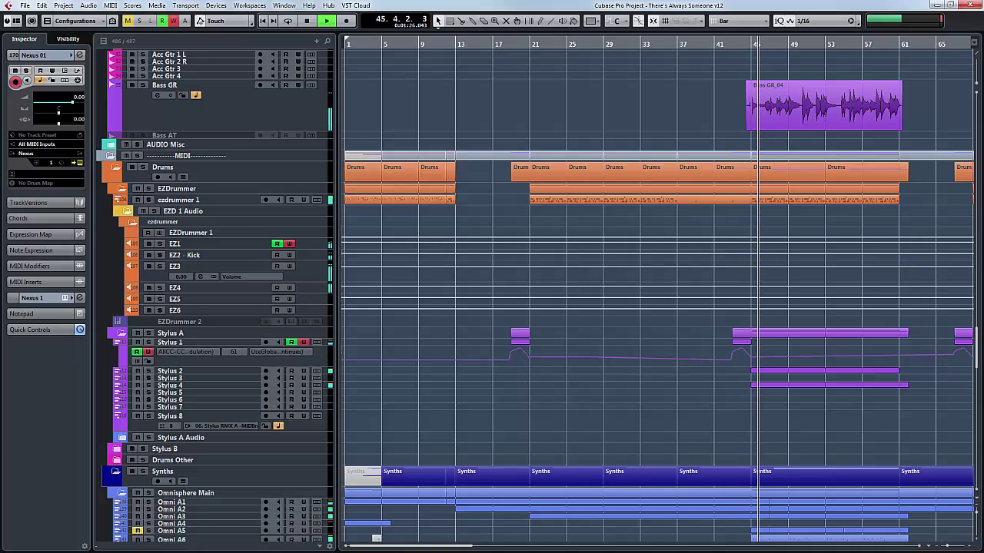
# View the Stylus RMX mixer and the Omnisphere multi for the MIDI tracks, closing each instrument window.
pyautogui.click(316, 200)
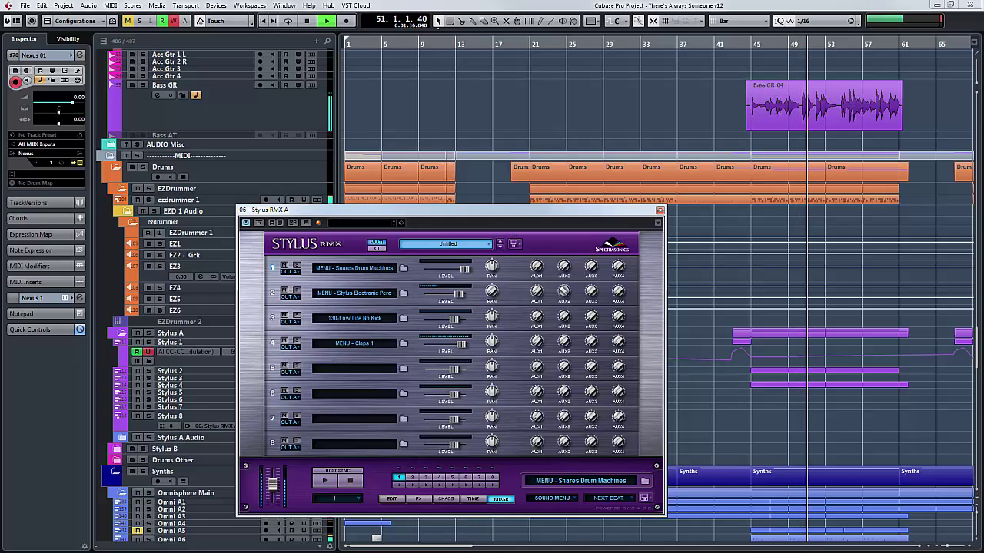
pyautogui.hotkey('ctrl', 'w')
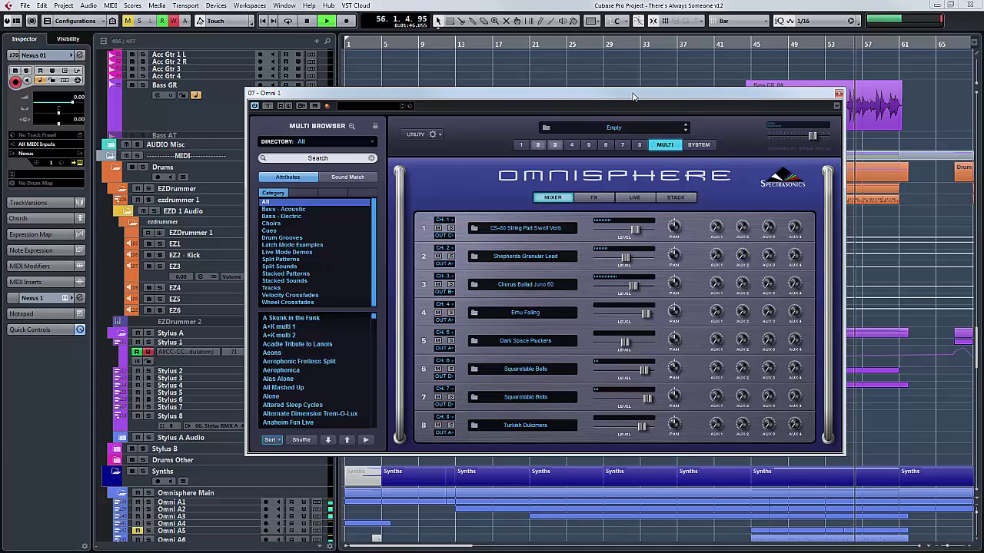
pyautogui.moveTo(633, 96); pyautogui.dragTo(564, 106)
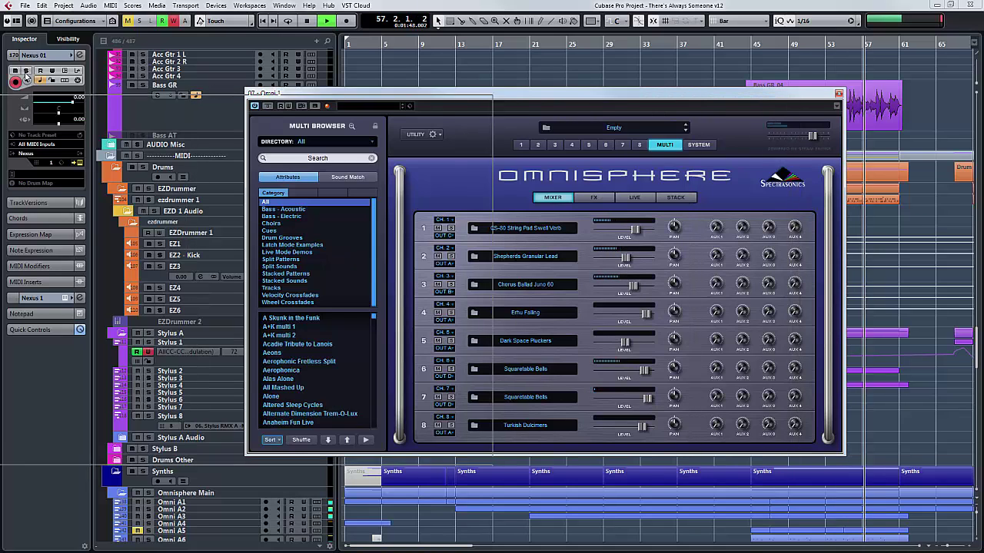
pyautogui.hotkey('ctrl', 'w')
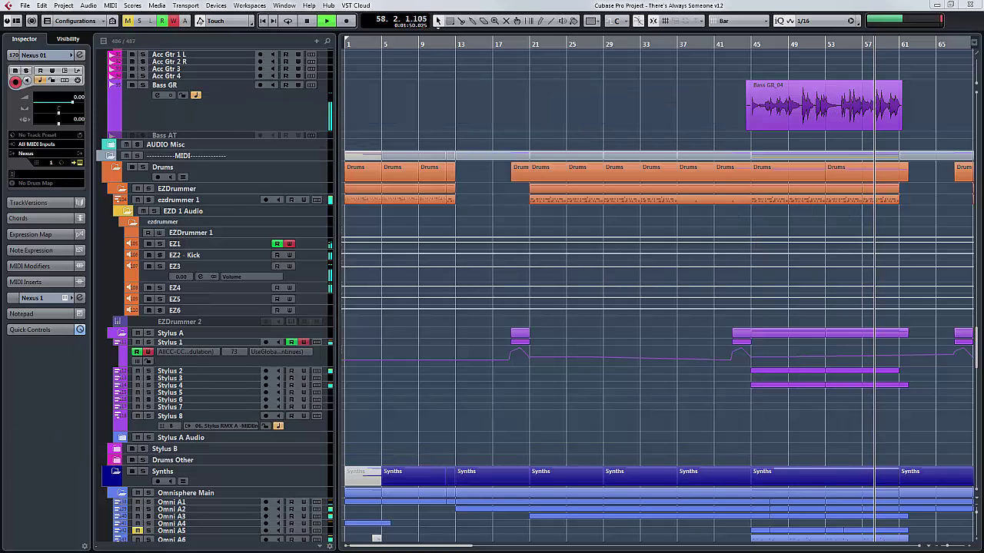
# Look over the Omnisphere and Nexus tracks and on down to the FX channels, group tracks and stereo output.
pyautogui.moveTo(976, 346); pyautogui.dragTo(972, 380)
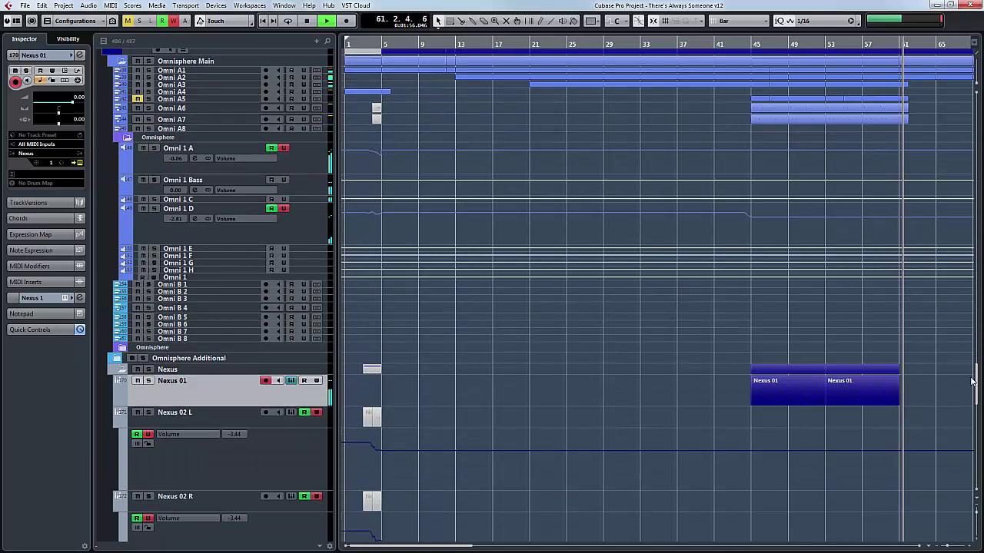
pyautogui.moveTo(972, 381); pyautogui.dragTo(965, 455)
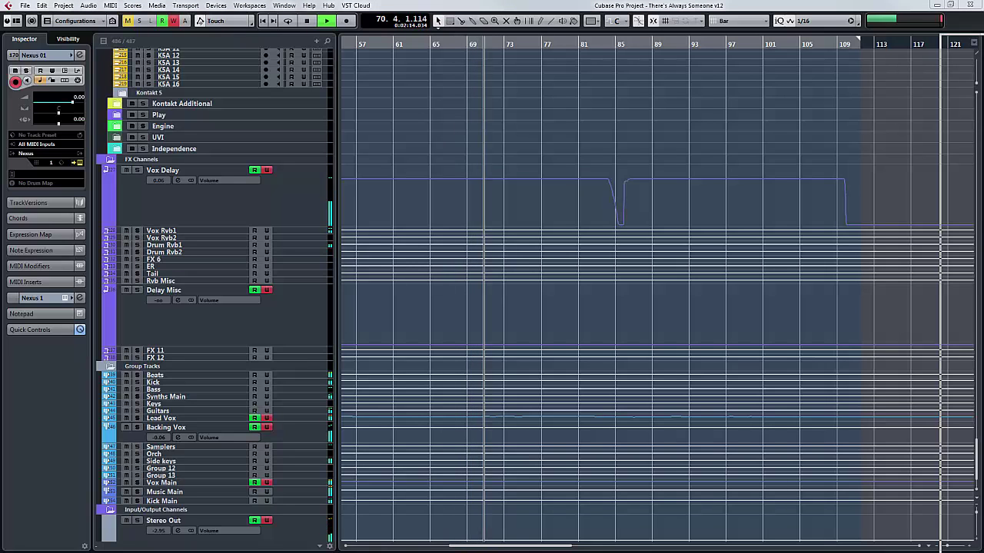
# Open the MixConsole and examine the FX channels and the group channels from Beats through Kick Main.
pyautogui.press('F3')
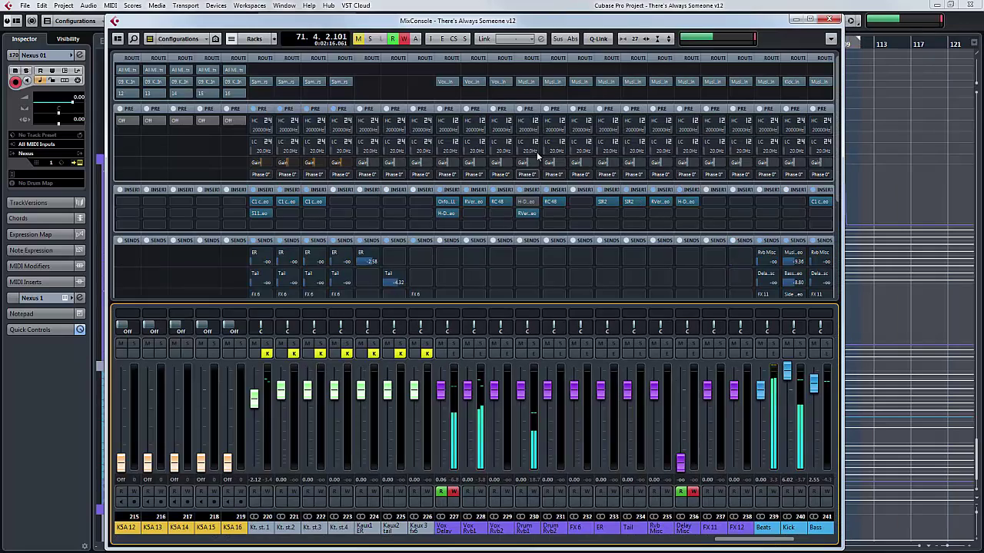
pyautogui.moveTo(743, 544); pyautogui.dragTo(760, 547)
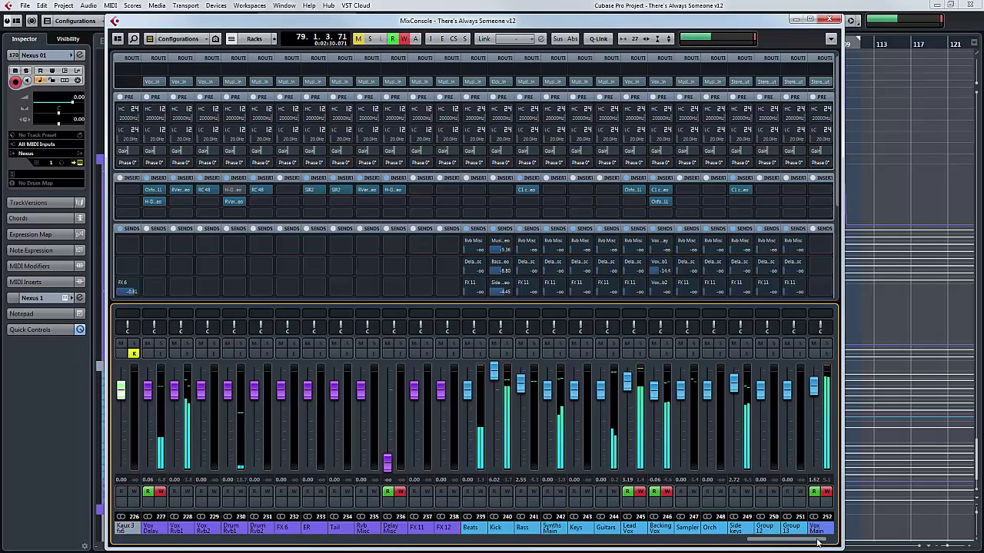
pyautogui.hscroll(2, 819, 542)
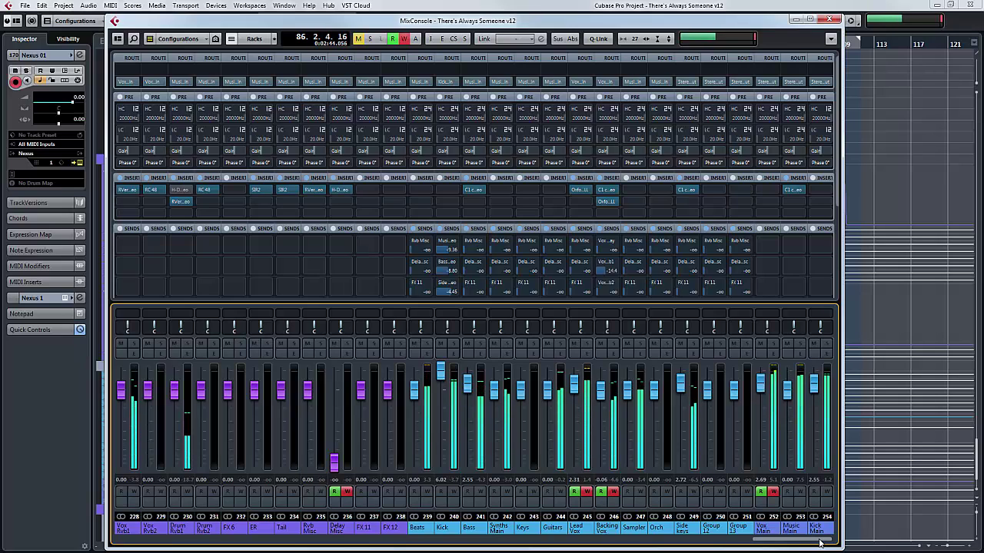
pyautogui.hscroll(-3, 765, 549)
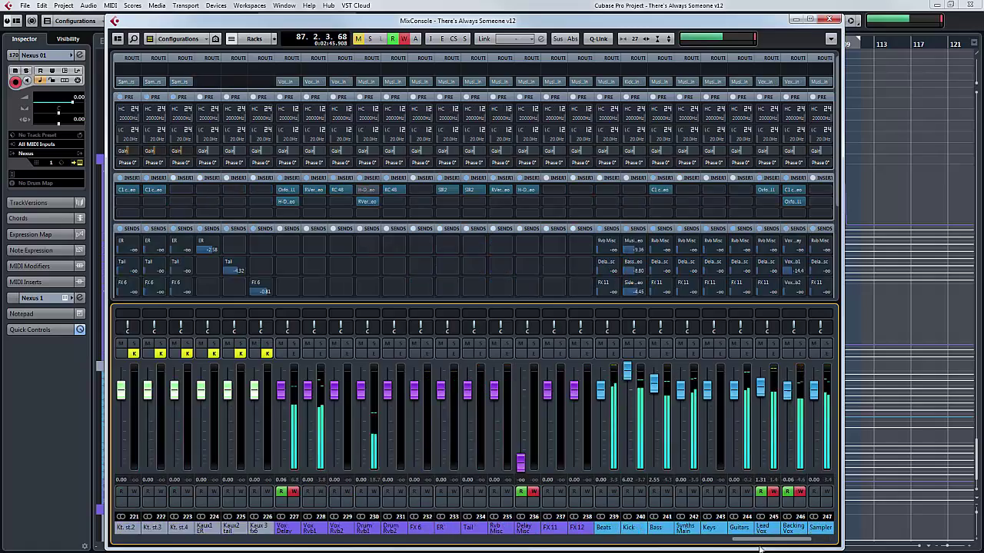
# Look back through the MixConsole's Omnisphere, Stylus, EZdrummer and guitar channels to the backing vocal channels and their linked groups.
pyautogui.hscroll(-20, 765, 548)
pyautogui.hscroll(-4, 473, 422)
pyautogui.hscroll(-10, 547, 549)
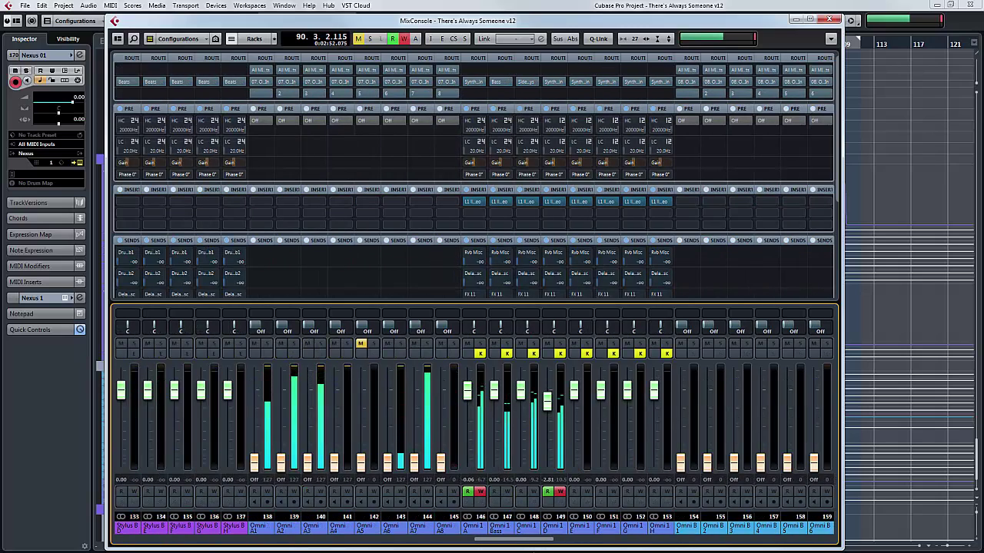
pyautogui.hscroll(-1, 490, 544)
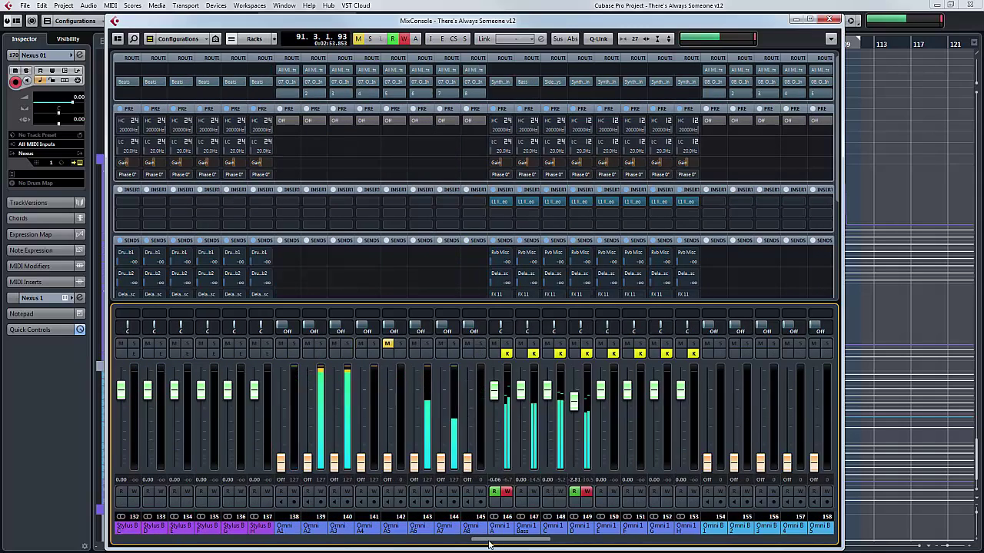
pyautogui.hscroll(-15, 490, 544)
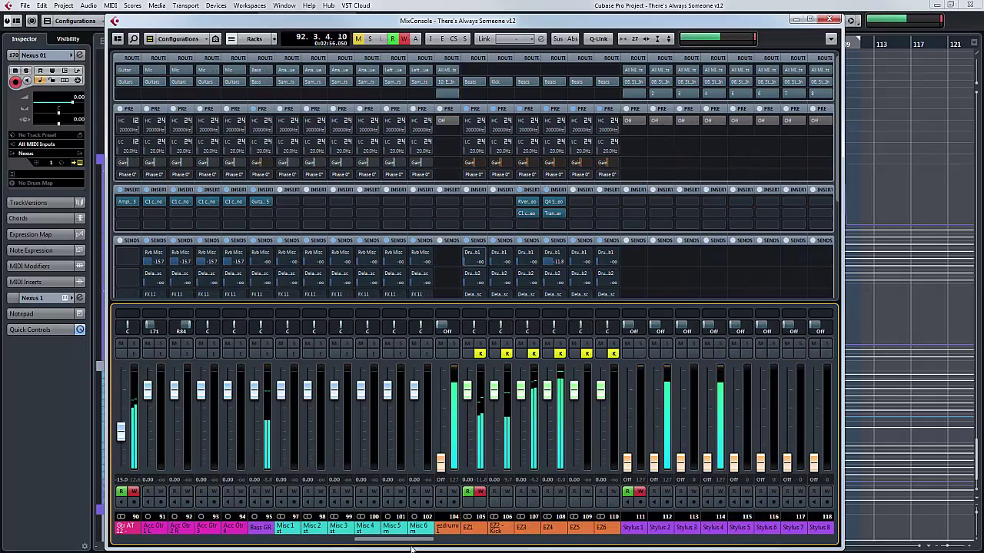
pyautogui.hscroll(-5, 411, 549)
pyautogui.hscroll(-6, 390, 551)
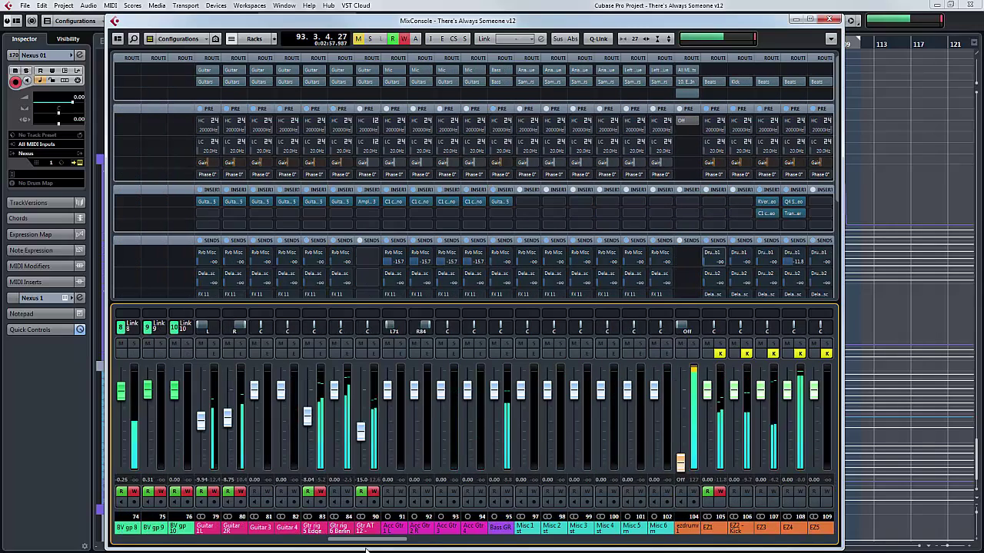
pyautogui.hscroll(-1, 338, 552)
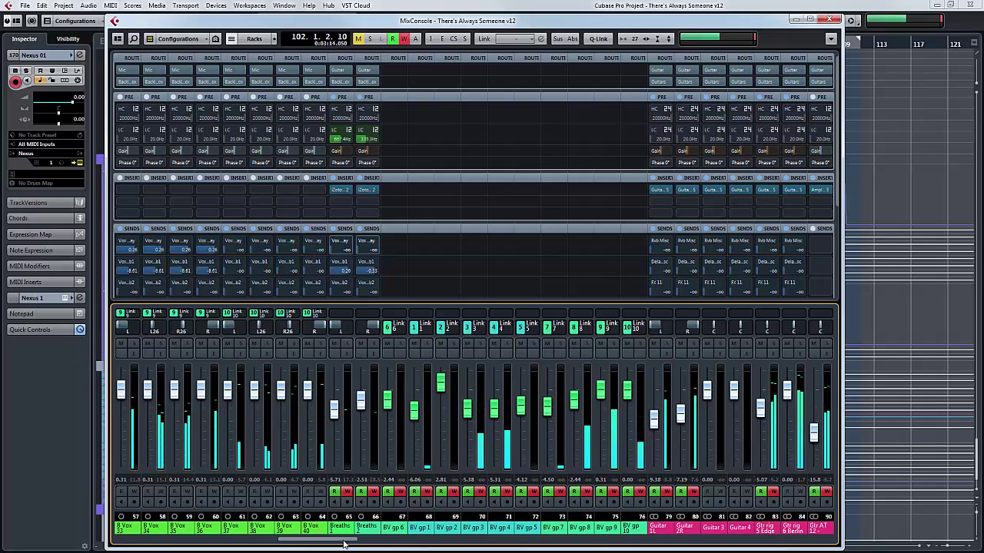
# Examine the group channels and Stereo Out at the end of the MixConsole, and close the mixer.
pyautogui.moveTo(344, 544); pyautogui.dragTo(778, 550)
pyautogui.hscroll(-4, 263, 548)
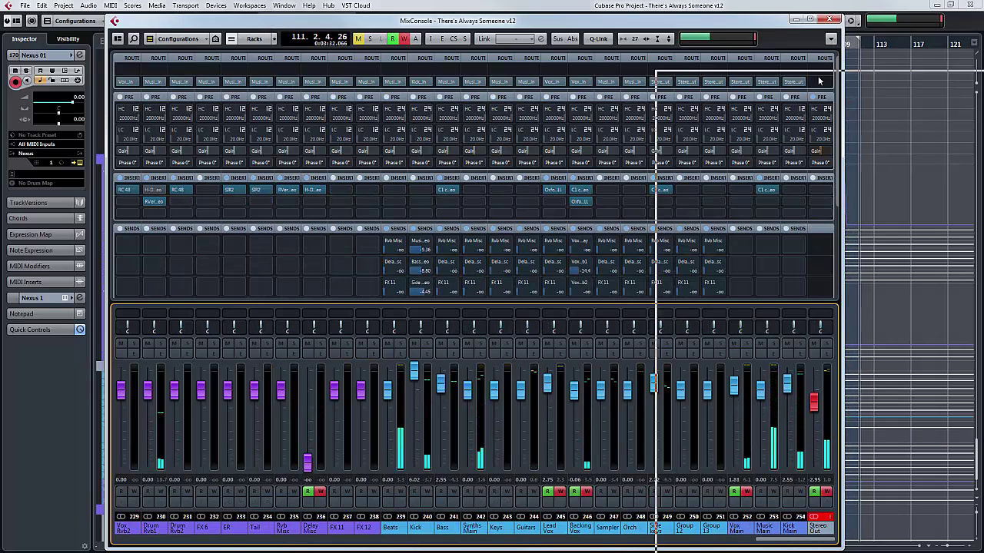
pyautogui.press('F3')
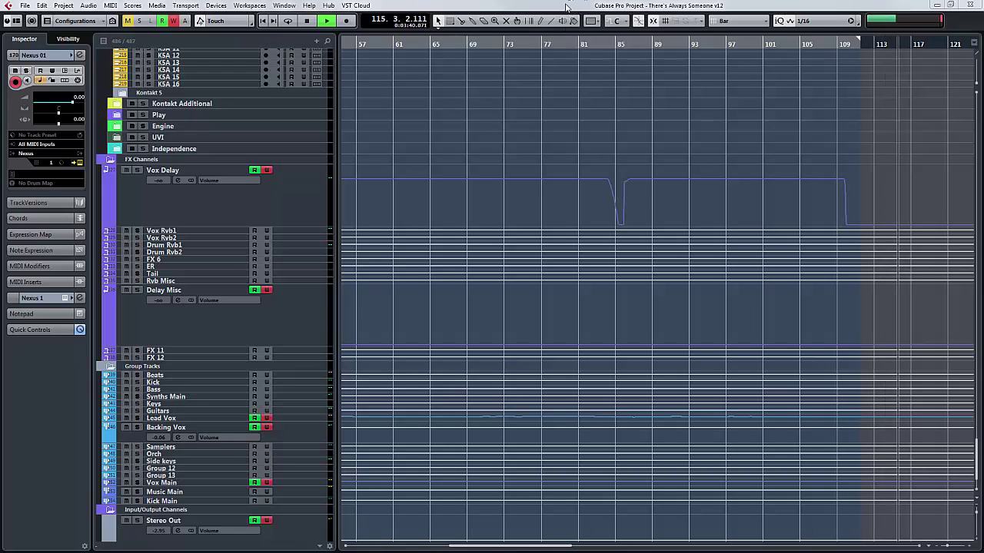
# Stop playback and return the cursor to the start of the project.
pyautogui.press('space')
pyautogui.press('Home')
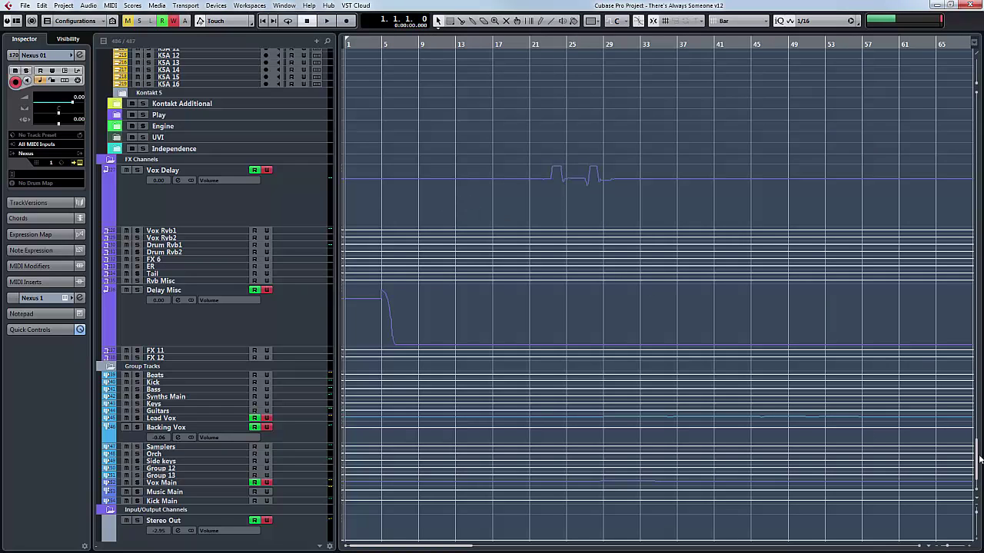
# Look over the vocal tracks from L Vox 1 down to the B Vox backing vocals, including their volume automation.
pyautogui.moveTo(978, 459); pyautogui.dragTo(980, 117)
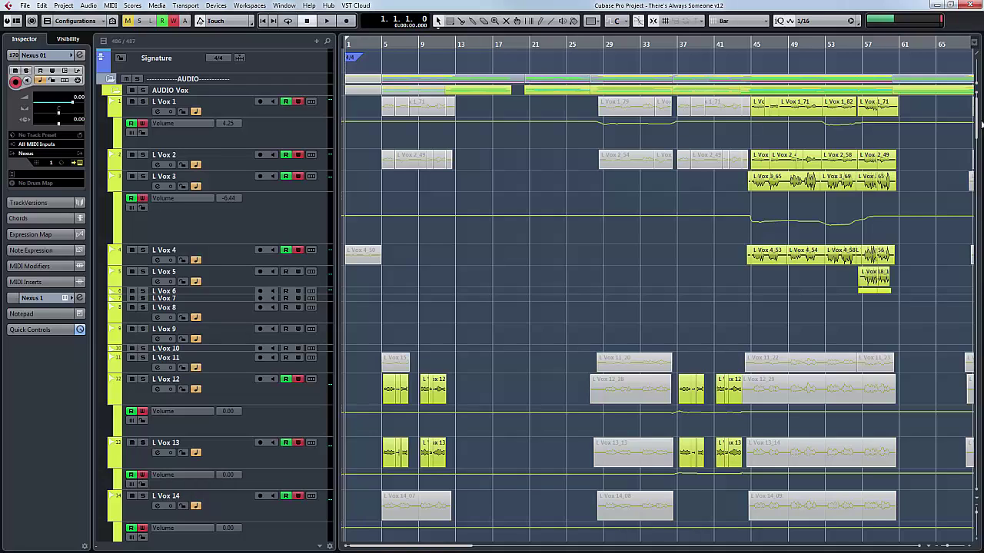
pyautogui.scroll(-1, 978, 120)
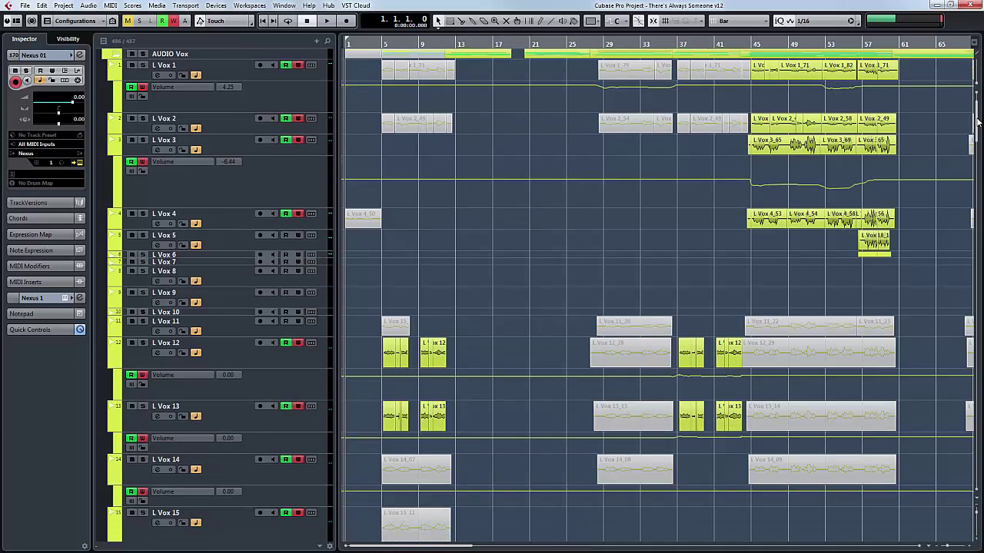
pyautogui.scroll(-2, 978, 120)
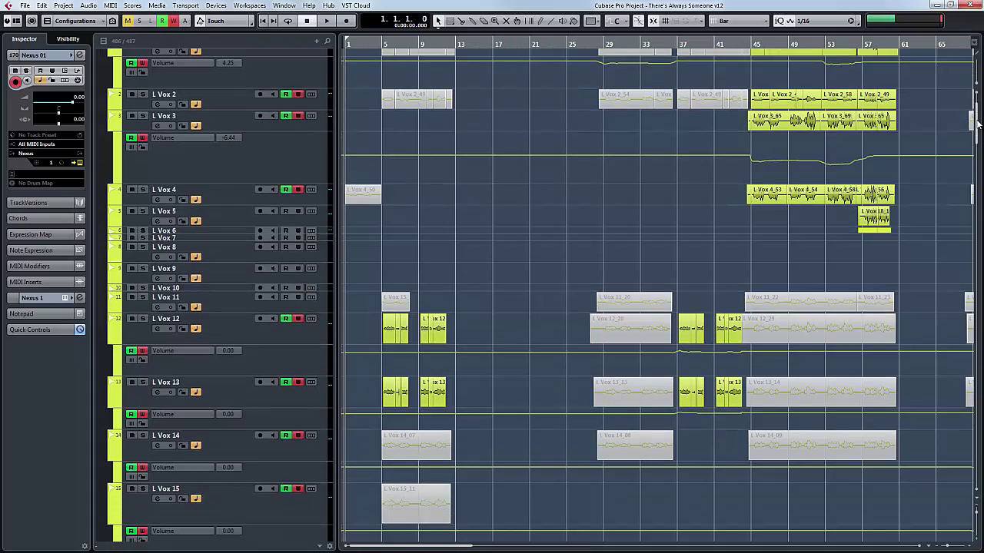
pyautogui.moveTo(978, 127)
pyautogui.mouseDown()
pyautogui.moveTo(977, 100)
pyautogui.moveTo(974, 150)
pyautogui.mouseUp()
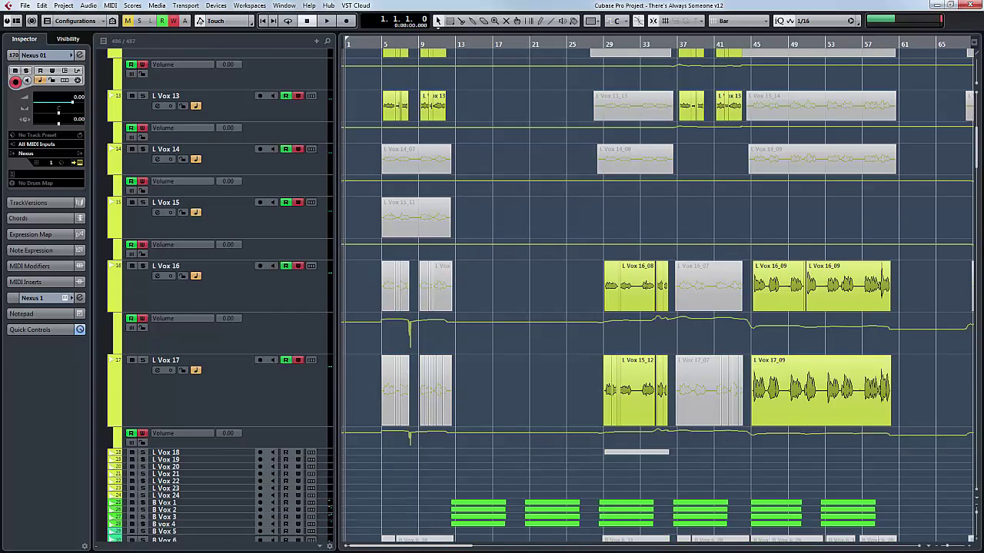
pyautogui.moveTo(977, 148); pyautogui.dragTo(980, 141)
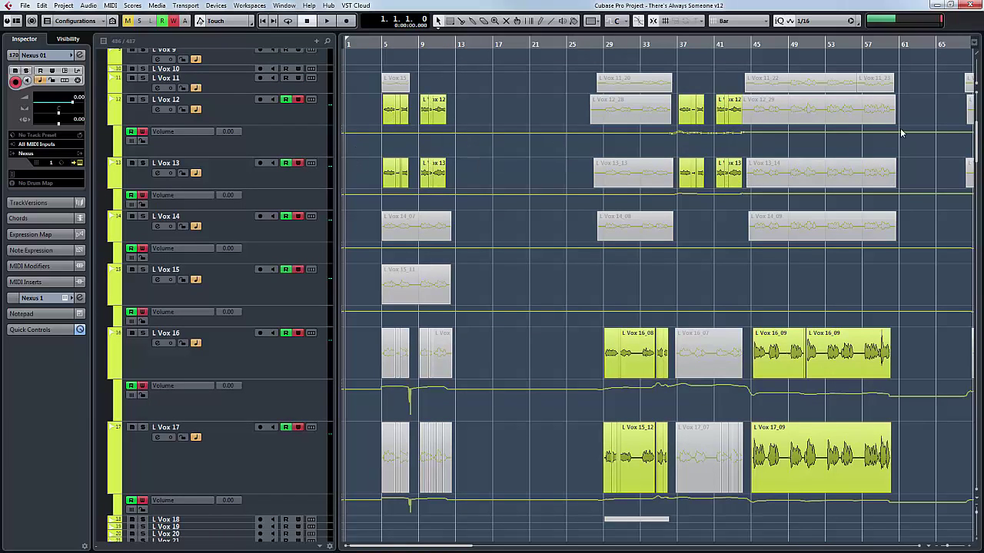
pyautogui.moveTo(974, 143)
pyautogui.mouseDown()
pyautogui.moveTo(973, 159)
pyautogui.moveTo(978, 108)
pyautogui.moveTo(974, 173)
pyautogui.mouseUp()
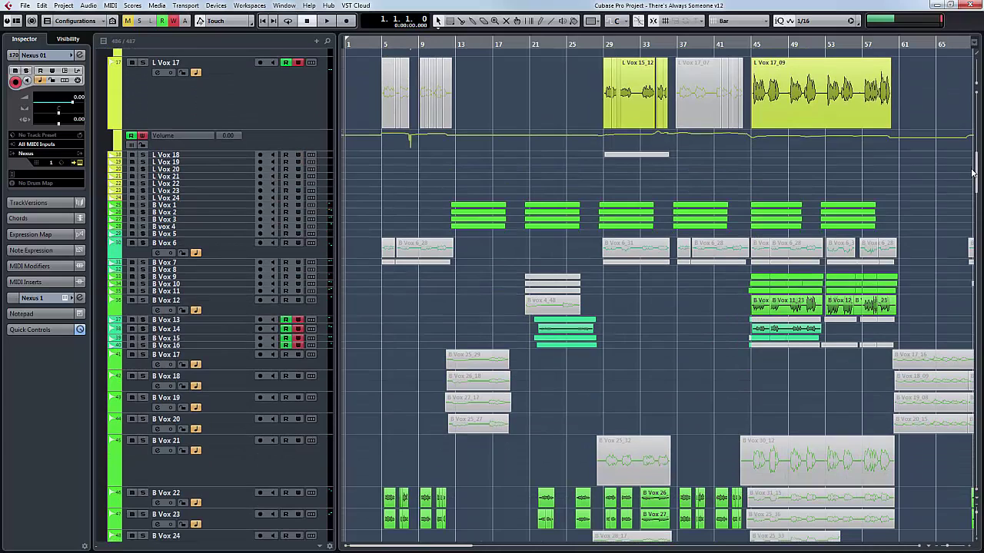
# Review the B Vox 1 track's input and output routing, and the backing vocal channels in the MixConsole.
pyautogui.click(216, 205)
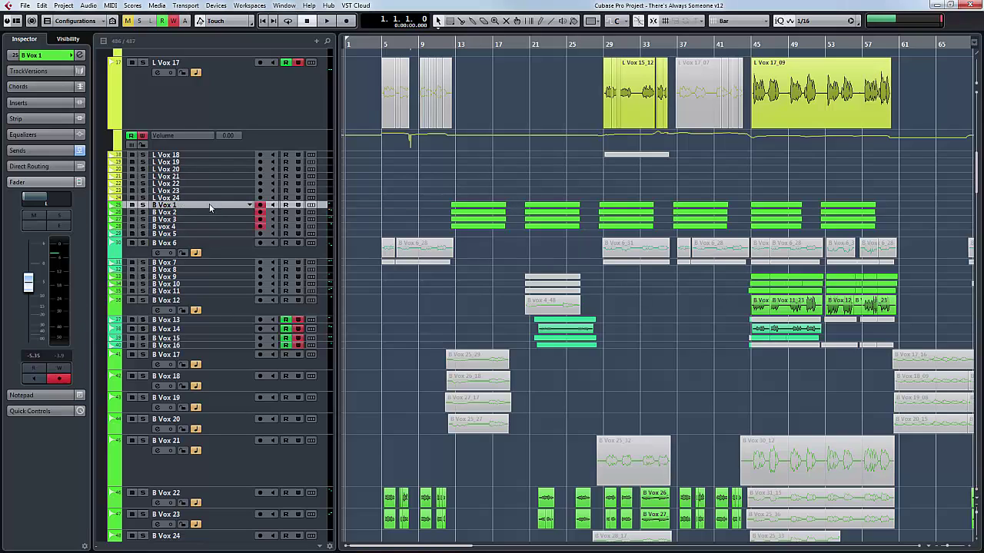
pyautogui.click(46, 56)
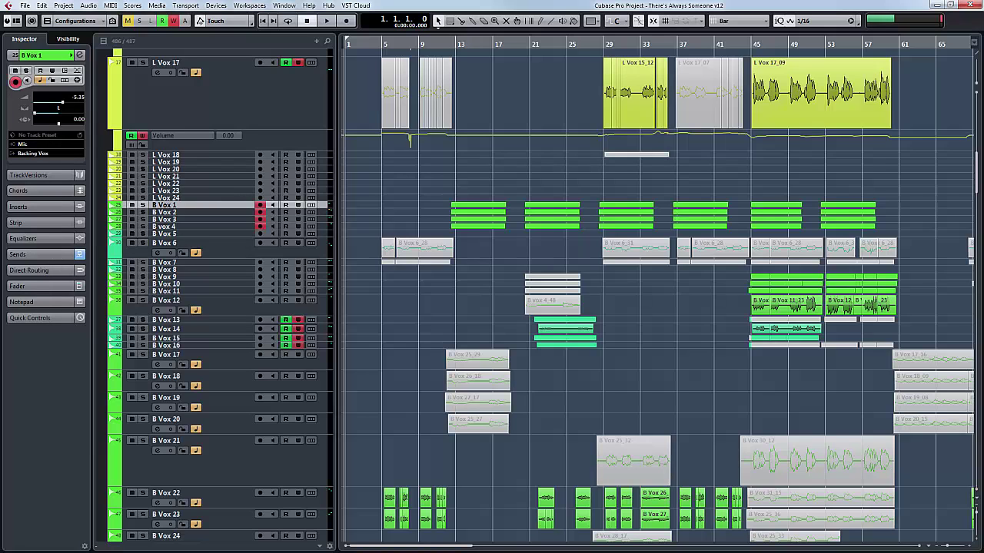
pyautogui.press('F3')
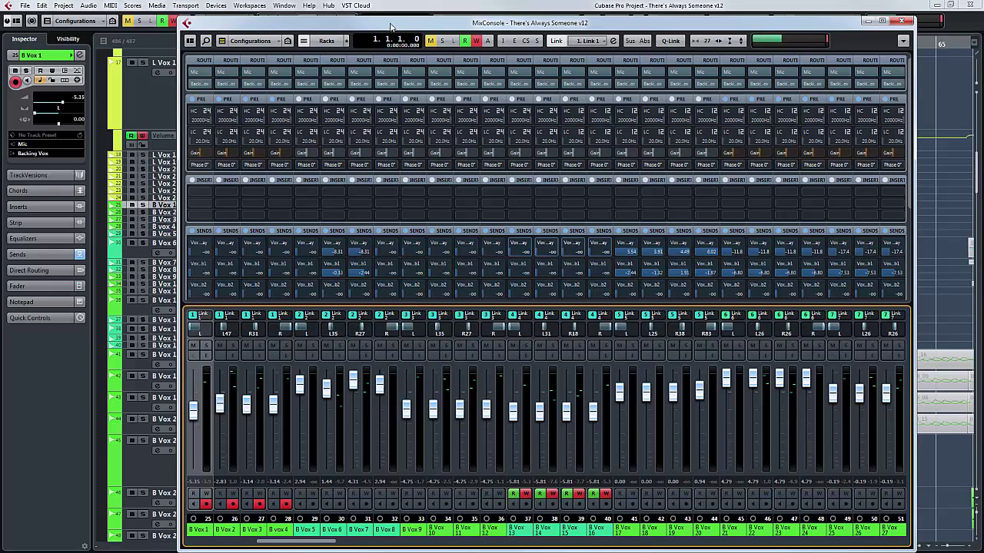
pyautogui.press('F3')
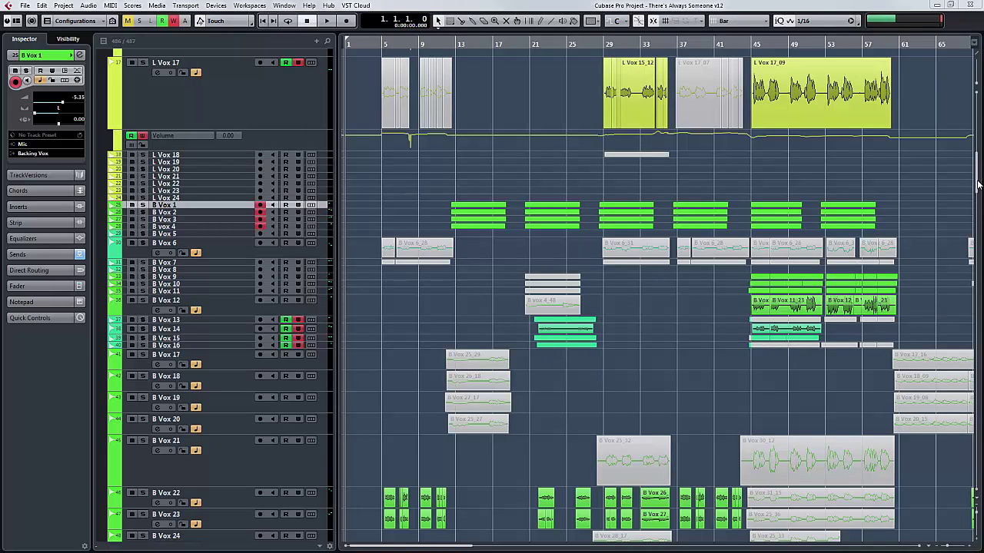
# Move the BV gp 6 track between BV gp 5 and BV gp 7, and check the BV gp 1 and BV gp 2 channels.
pyautogui.moveTo(978, 184); pyautogui.dragTo(975, 289)
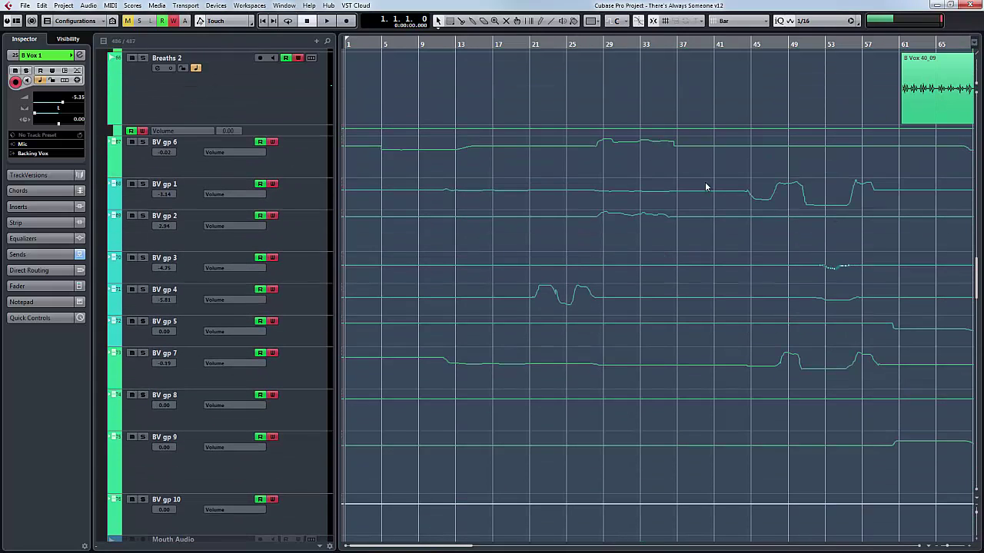
pyautogui.scroll(3, 315, 145)
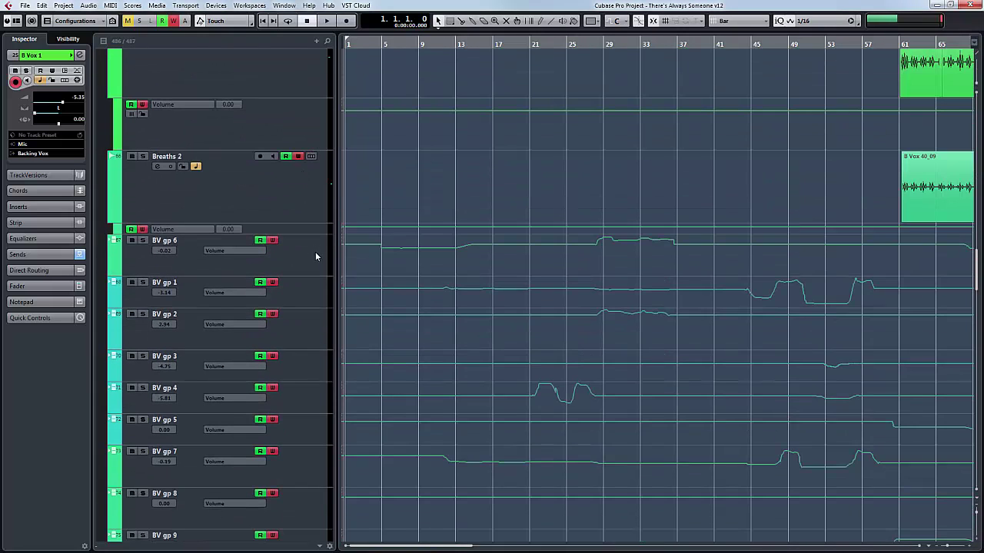
pyautogui.moveTo(312, 259); pyautogui.dragTo(304, 436)
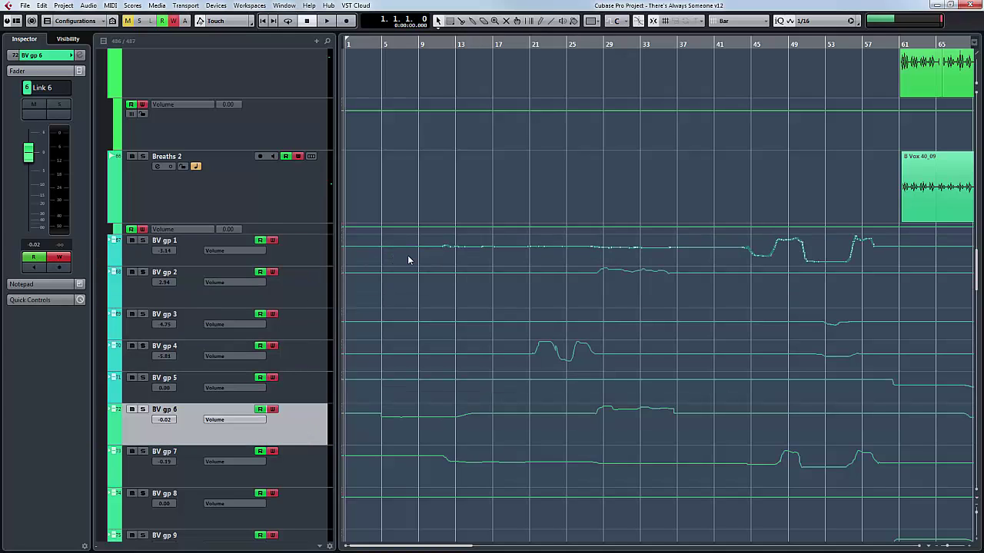
pyautogui.click(304, 255)
pyautogui.click(303, 283)
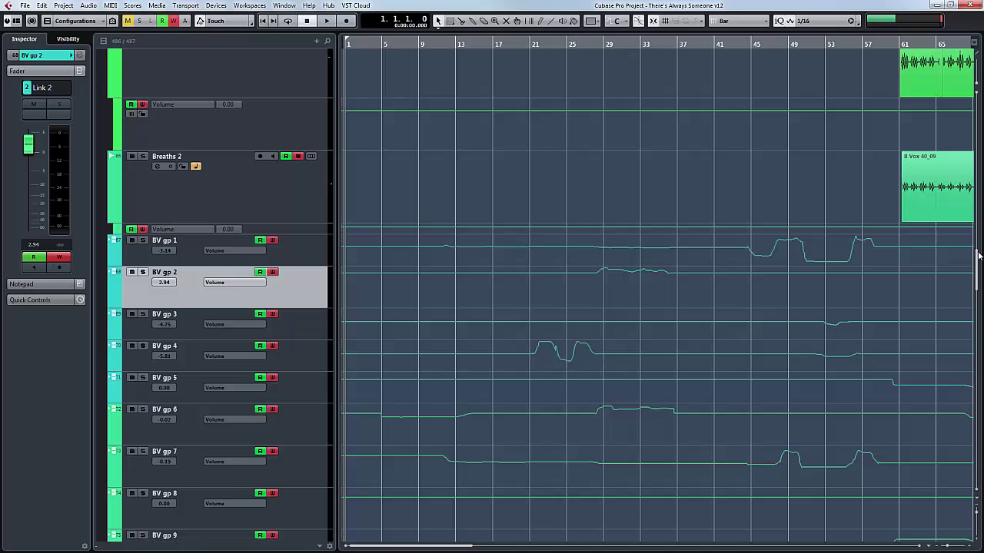
# Play the Gtr rig 6 Berlin track soloed from bar 5, examine its Guitar Rig 5 insert, and stop playback.
pyautogui.moveTo(977, 256); pyautogui.dragTo(970, 306)
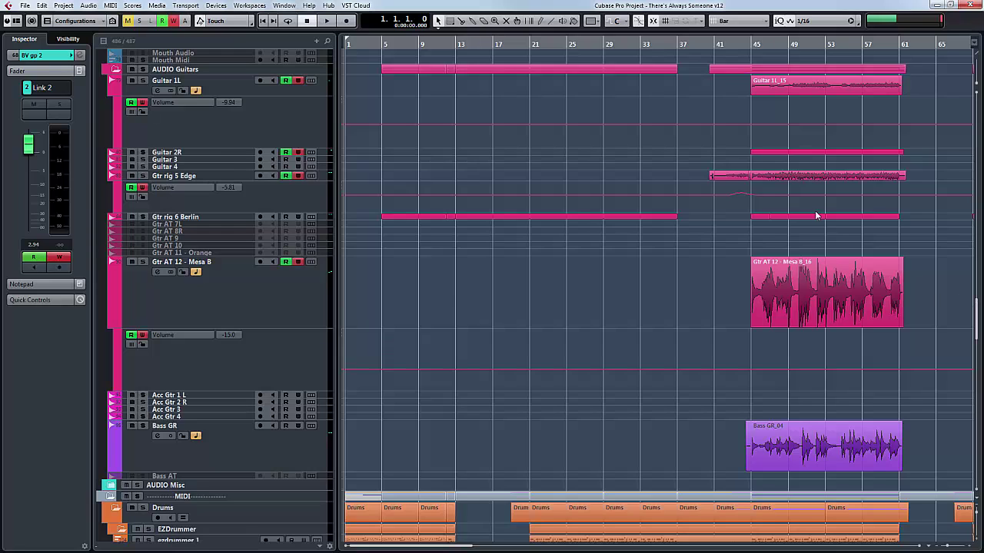
pyautogui.click(393, 54)
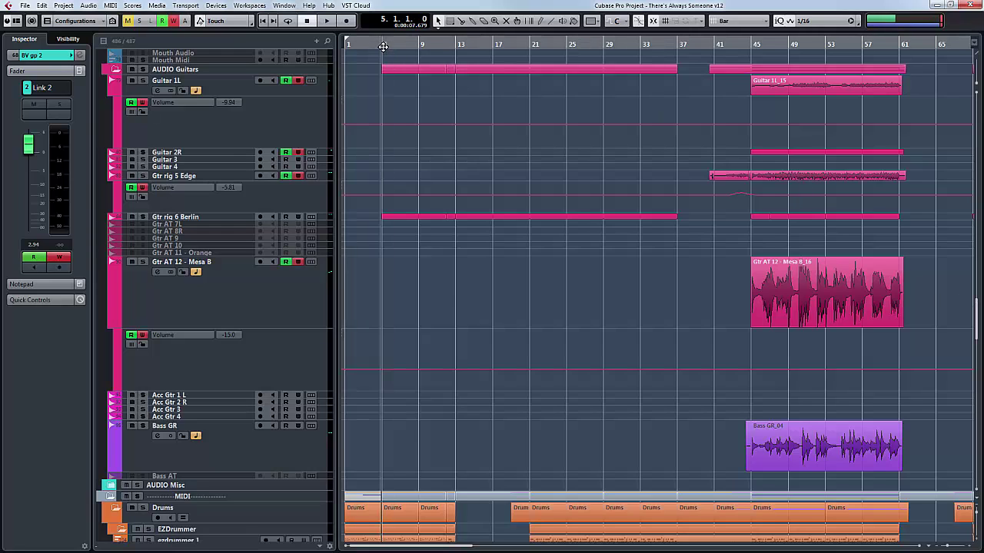
pyautogui.click(156, 218)
pyautogui.press('space')
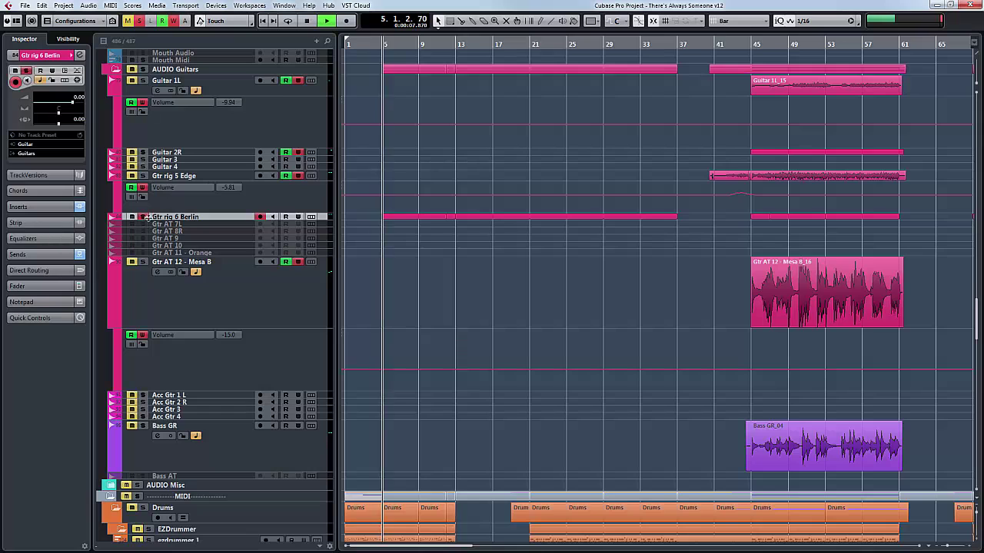
pyautogui.click(192, 221)
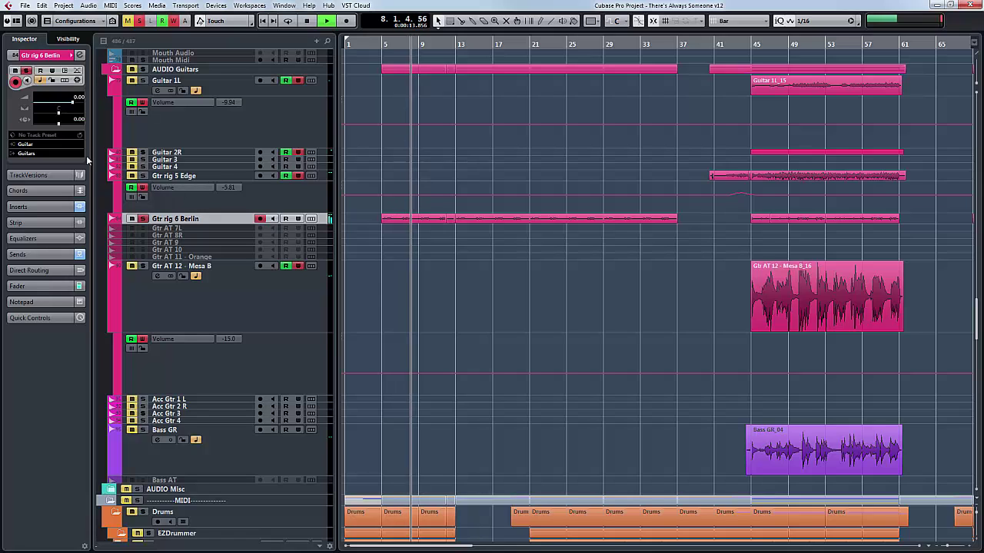
pyautogui.click(43, 207)
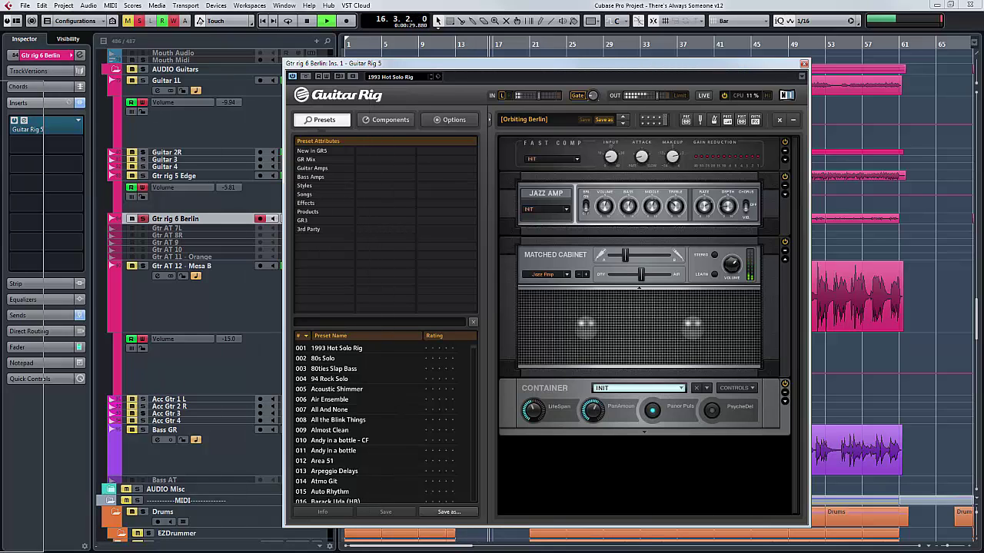
pyautogui.press('Escape')
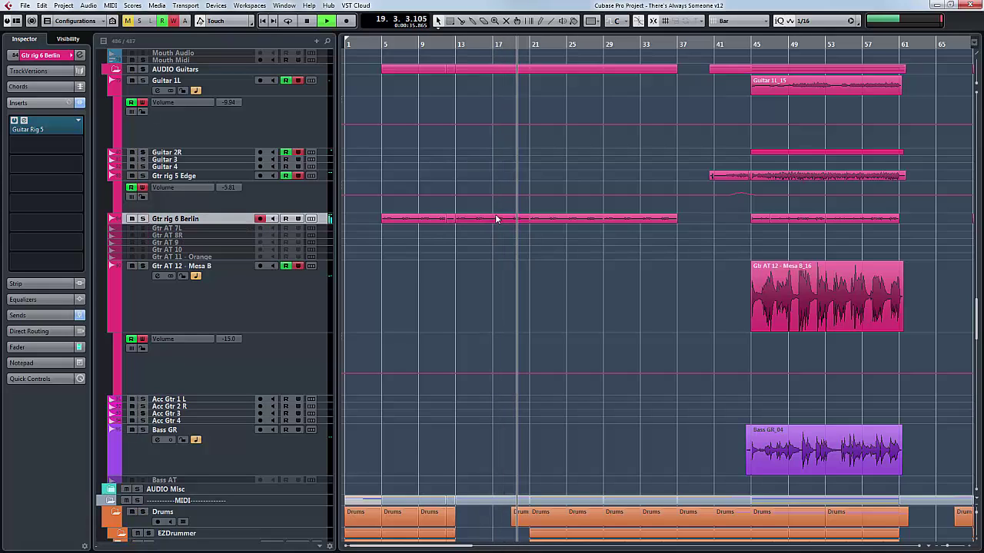
pyautogui.press('space')
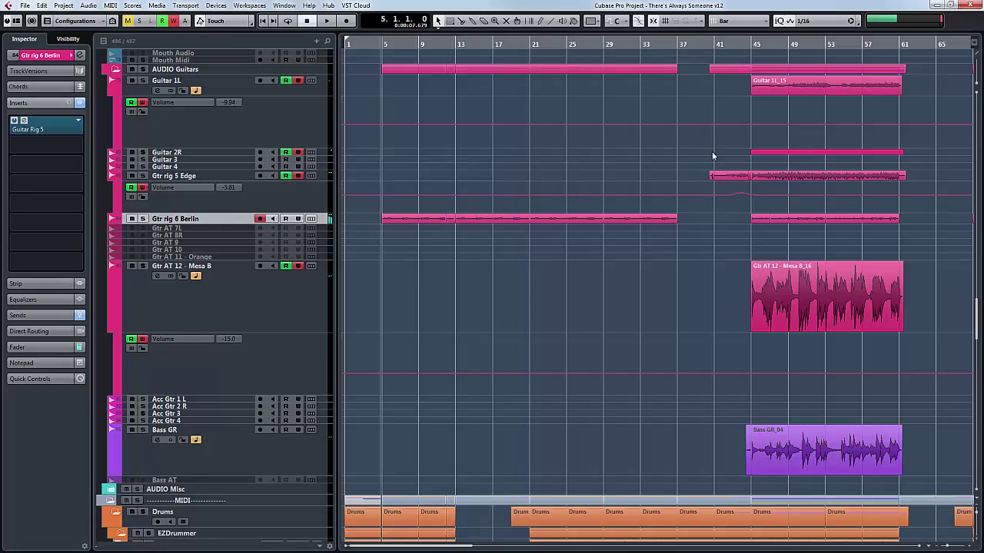
# Start playback from bar 45 and listen to the Guitar 1L and Guitar 2R tracks soloed.
pyautogui.click(751, 43)
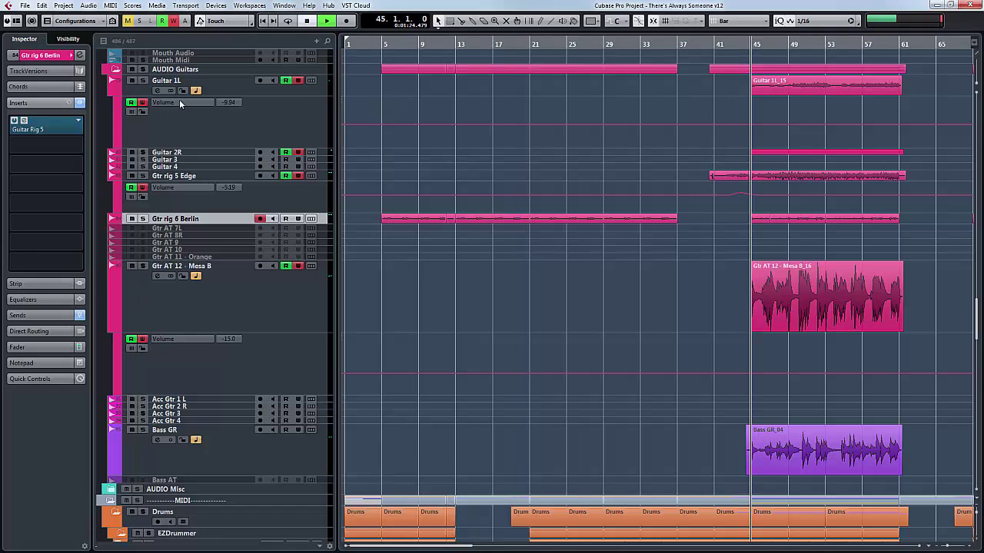
pyautogui.click(142, 80)
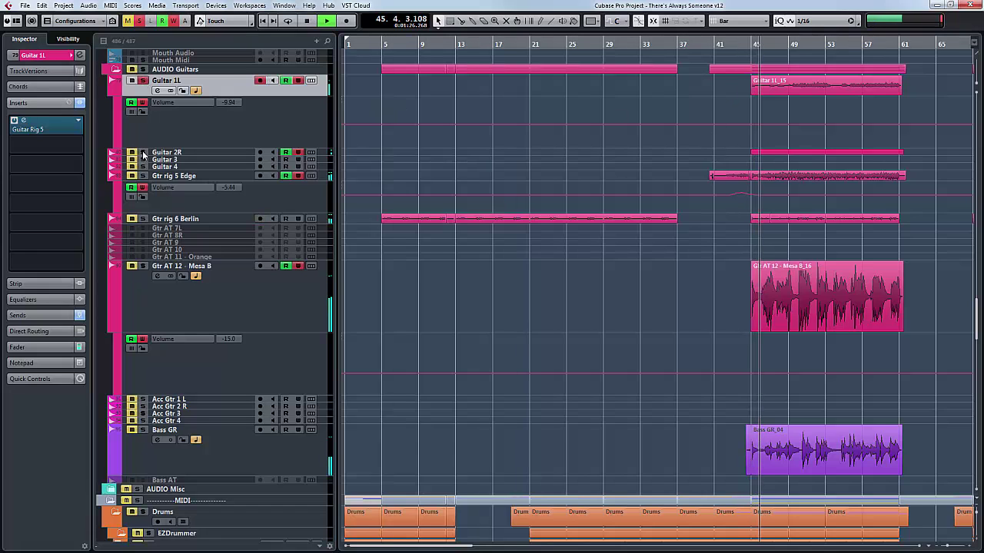
pyautogui.click(142, 153)
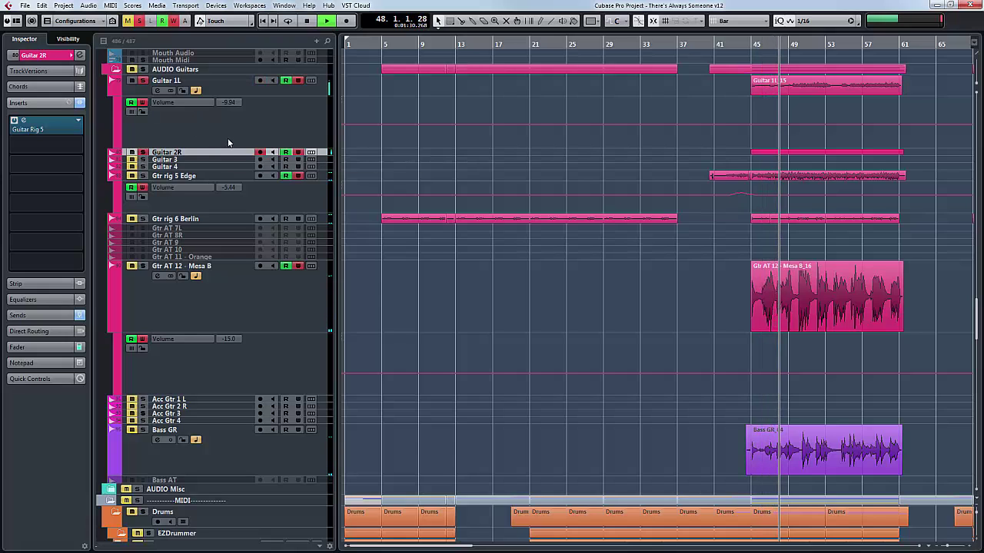
# Listen to the Gtr rig 5 Edge track soloed, examine its Guitar Rig 5 insert, and stop playback.
pyautogui.click(142, 176)
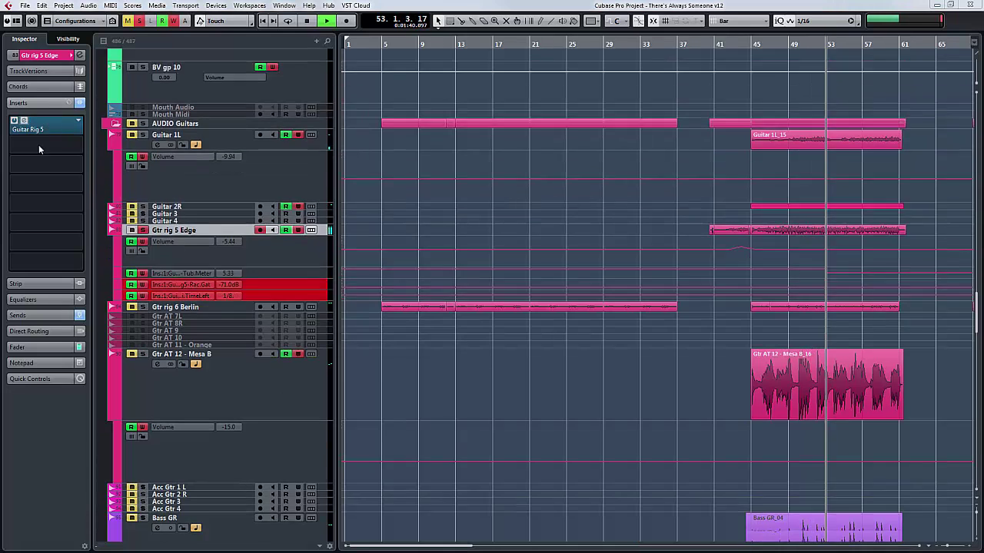
pyautogui.click(31, 129)
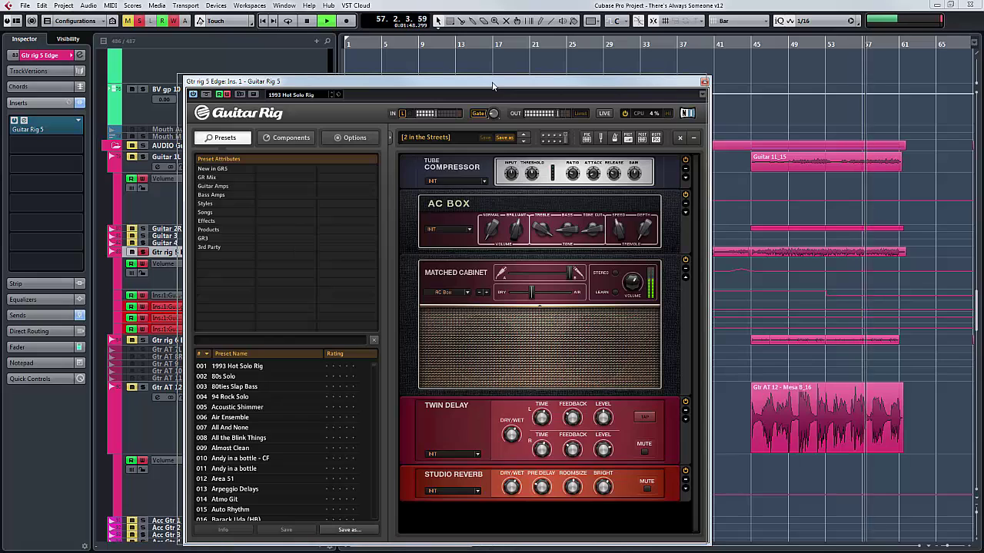
pyautogui.moveTo(493, 85); pyautogui.dragTo(487, 83)
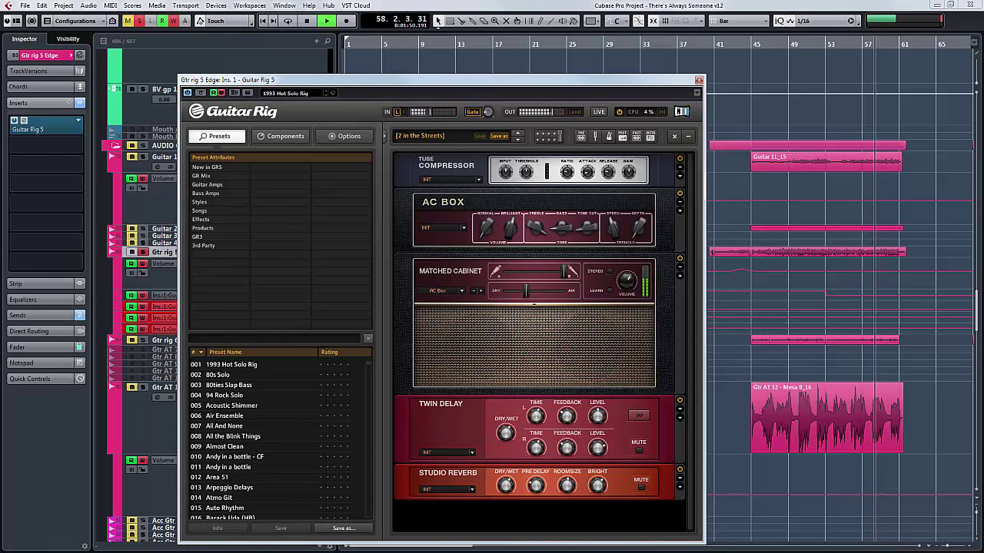
pyautogui.click(698, 80)
pyautogui.press('space')
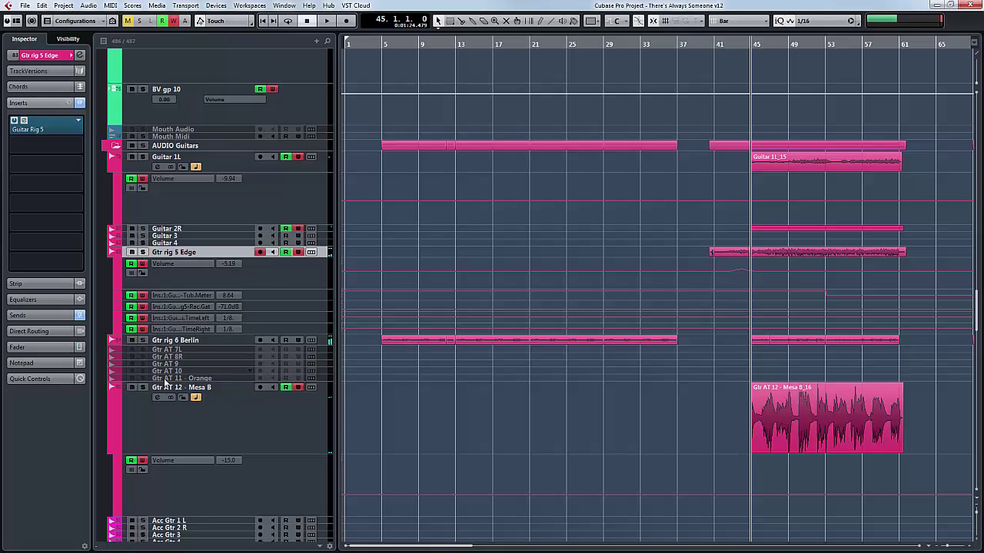
# Play the Gtr AT 12 - Mesa B track soloed and examine the Stomp A and Amp A modules of its AmpliTube 3 insert.
pyautogui.click(145, 389)
pyautogui.press('space')
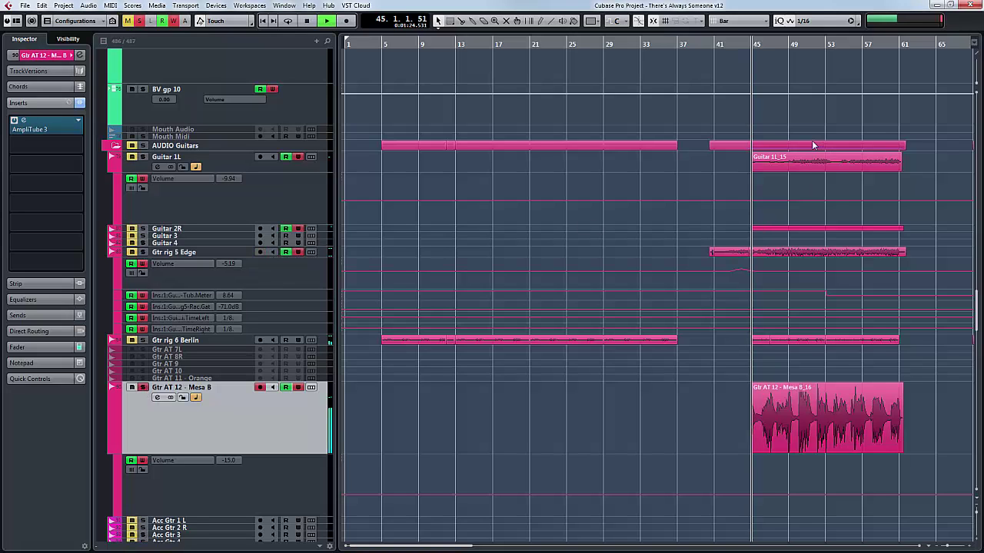
pyautogui.scroll(-5, 434, 210)
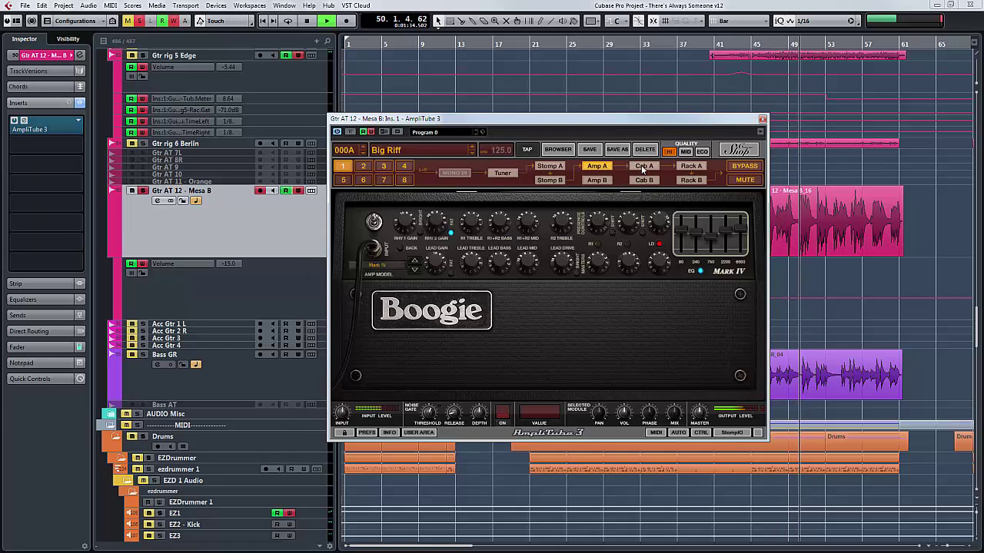
pyautogui.click(555, 168)
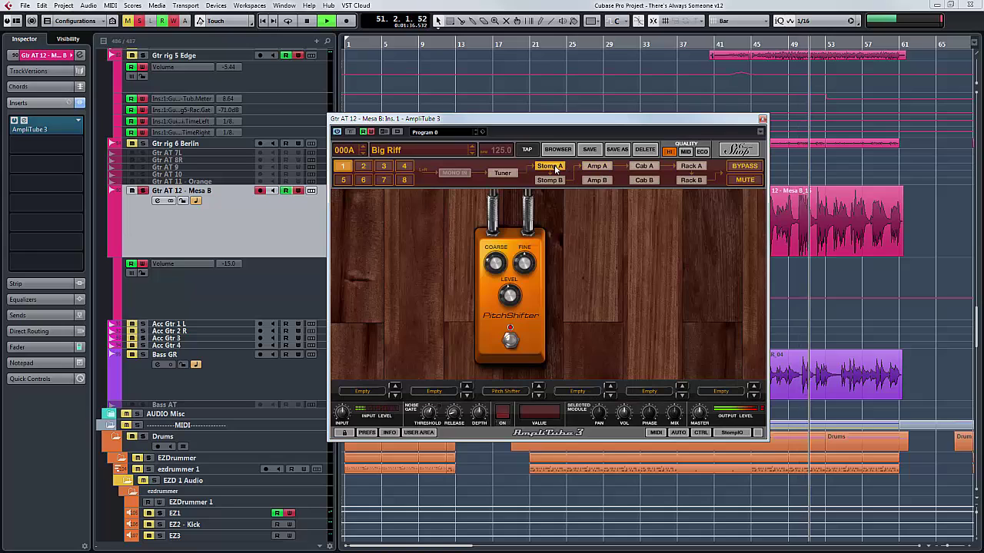
pyautogui.click(593, 167)
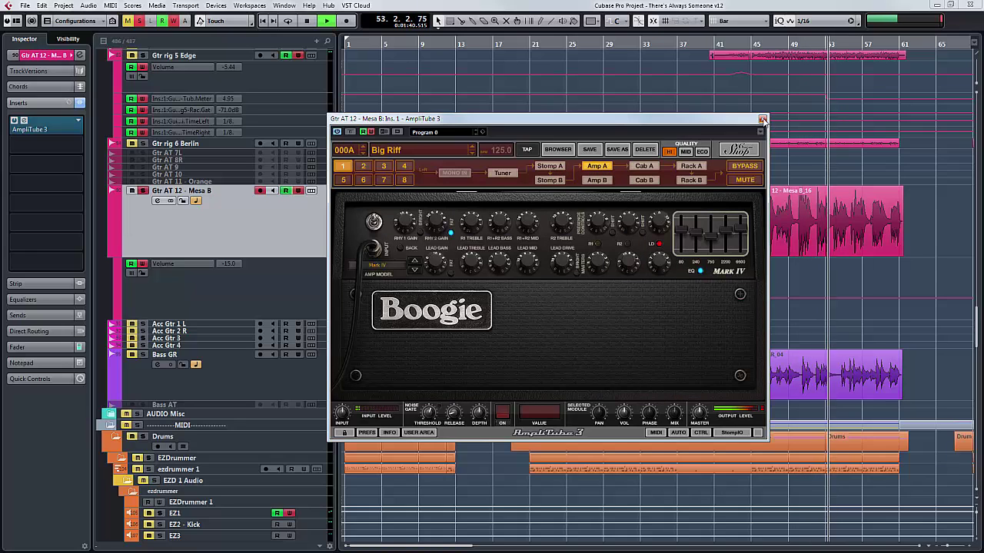
pyautogui.click(762, 120)
# Listen to Guitar 1L, Guitar 2R and Gtr rig 5 Edge soloed together with the Mesa B guitar, and stop playback.
pyautogui.scroll(5, 304, 189)
pyautogui.scroll(-4, 220, 281)
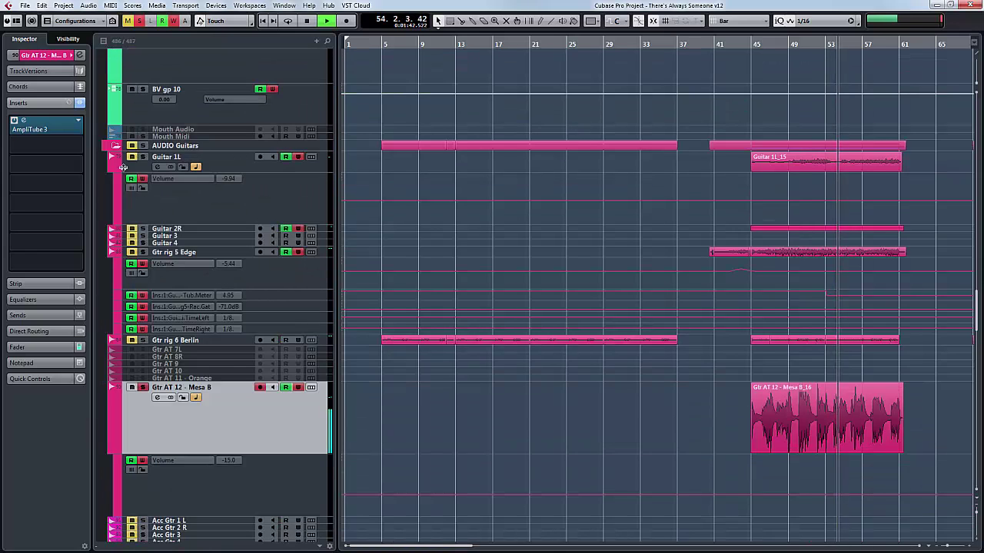
pyautogui.click(147, 158)
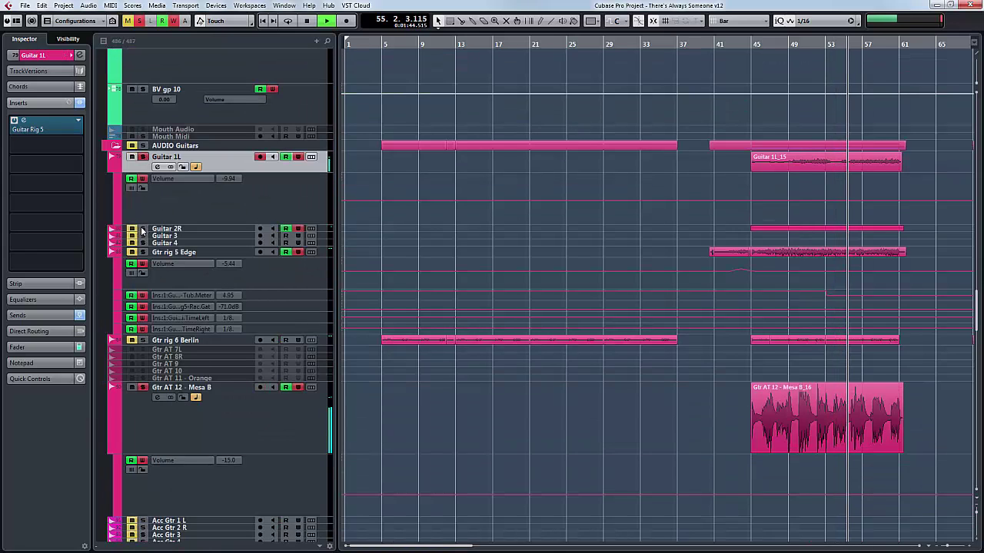
pyautogui.click(145, 230)
pyautogui.scroll(-4, 230, 225)
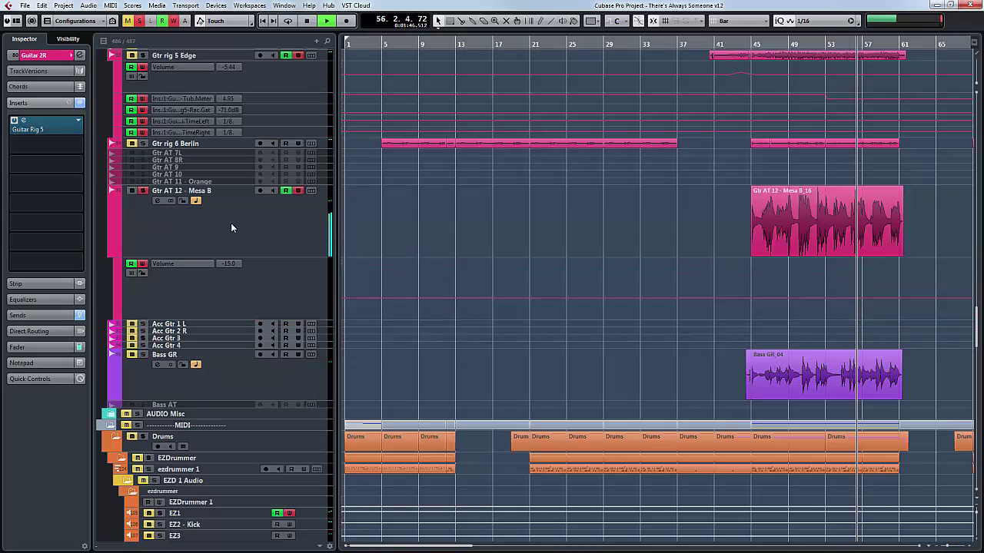
pyautogui.click(149, 146)
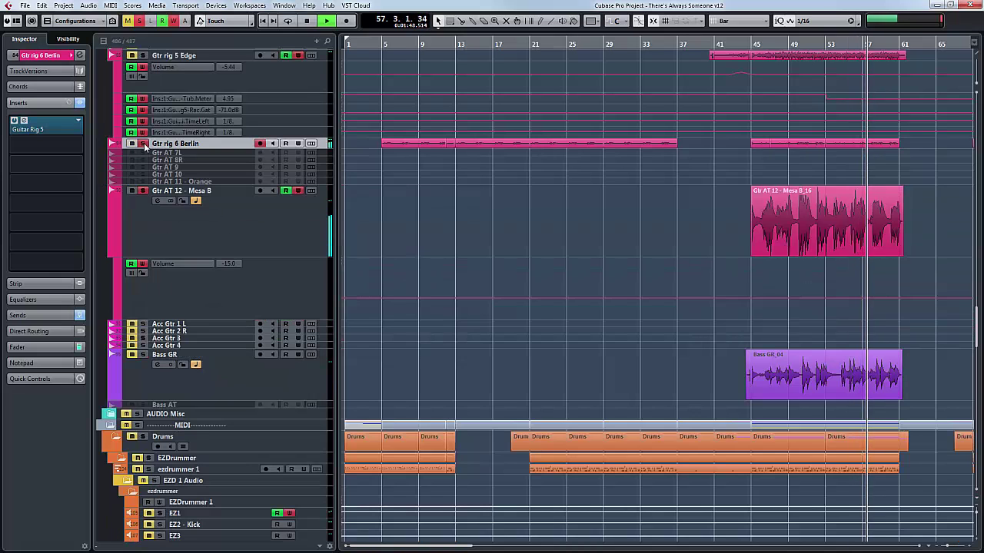
pyautogui.scroll(2, 165, 177)
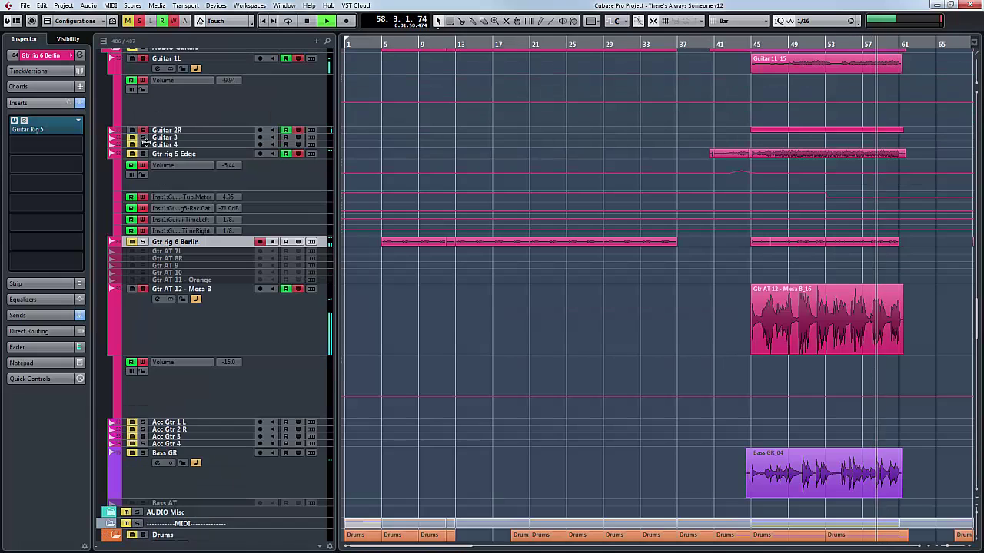
pyautogui.click(145, 155)
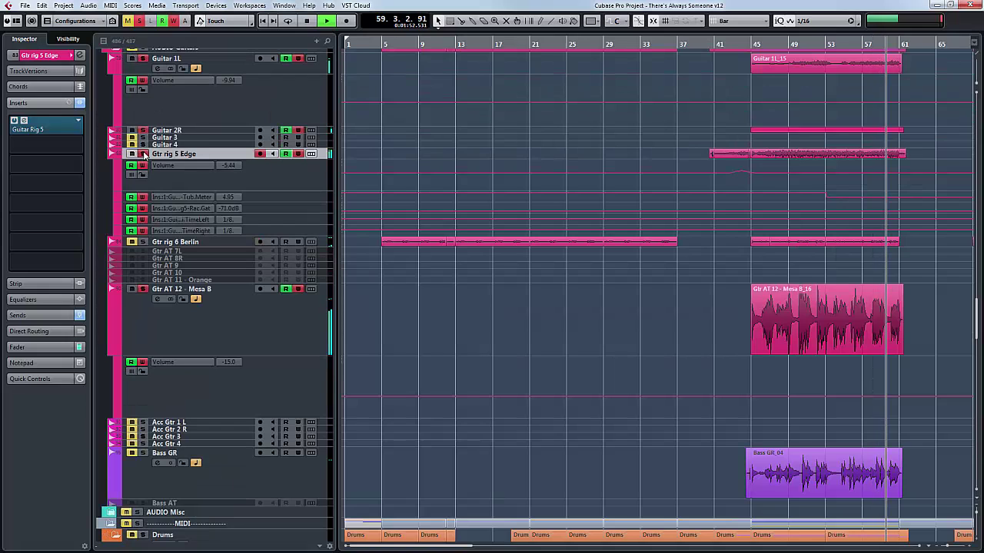
pyautogui.press('space')
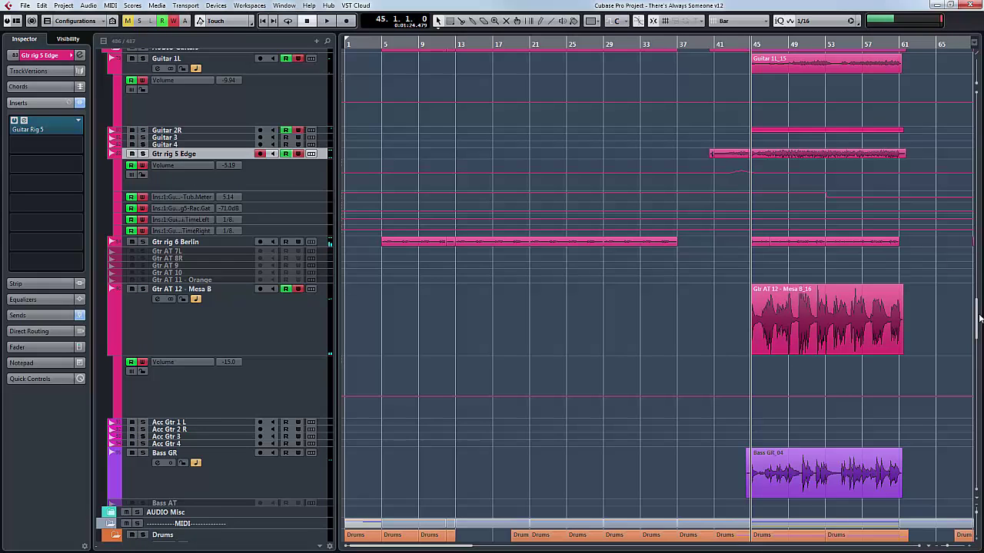
# Play the project from bar 45 with the Bass GR track soloed.
pyautogui.scroll(-4, 922, 323)
pyautogui.press('space')
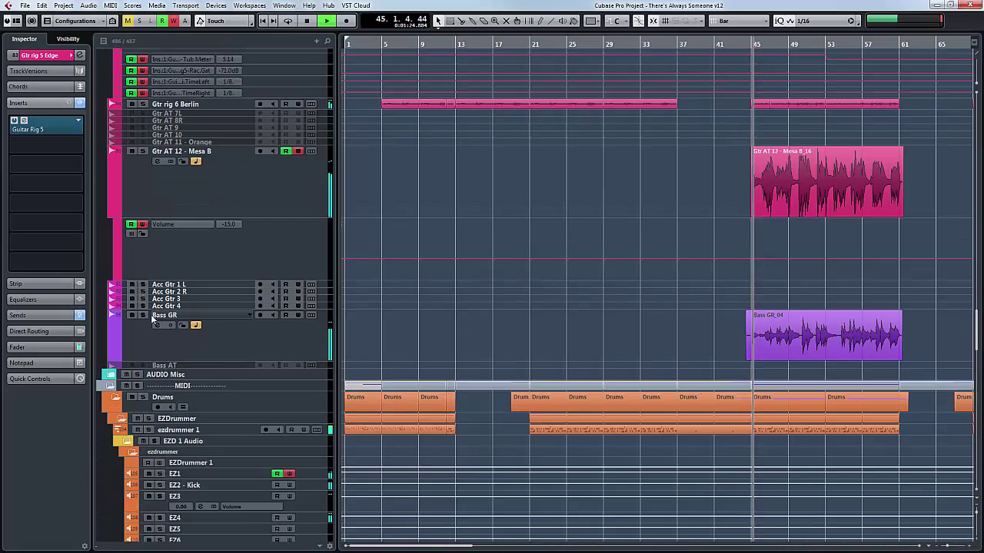
pyautogui.click(143, 316)
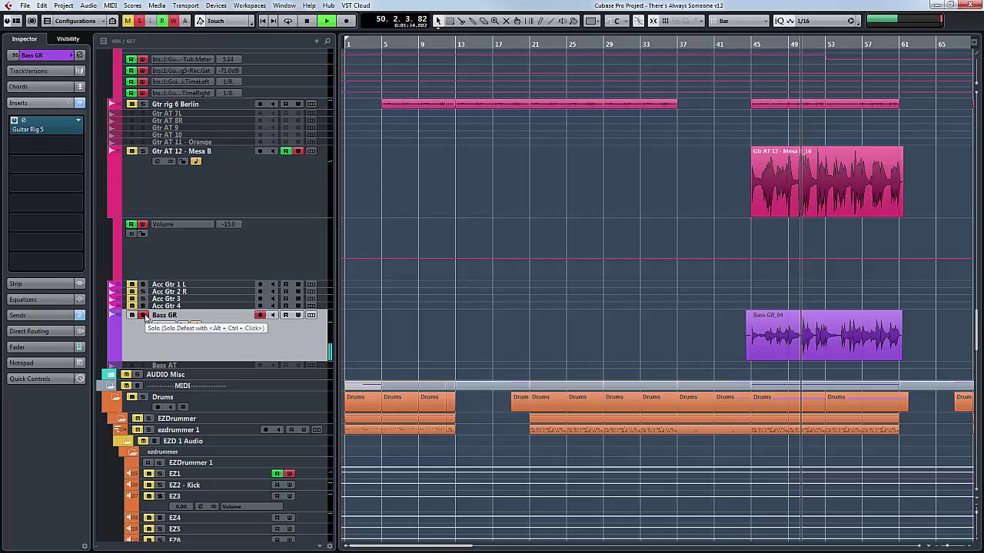
# Stop the Bass GR playback and listen briefly to the Drums folder track soloed from bar 45.
pyautogui.press('space')
pyautogui.scroll(-5, 238, 317)
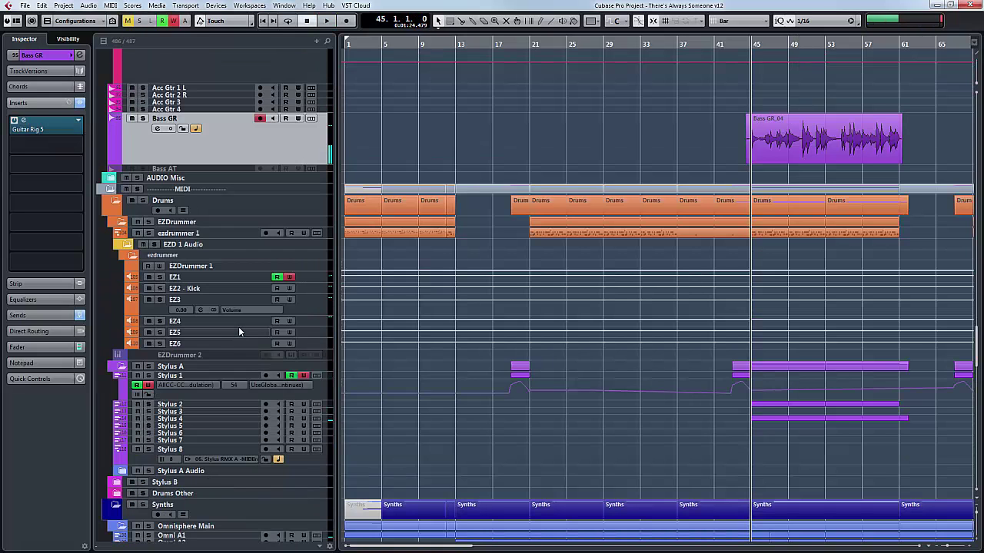
pyautogui.click(159, 213)
pyautogui.press('space')
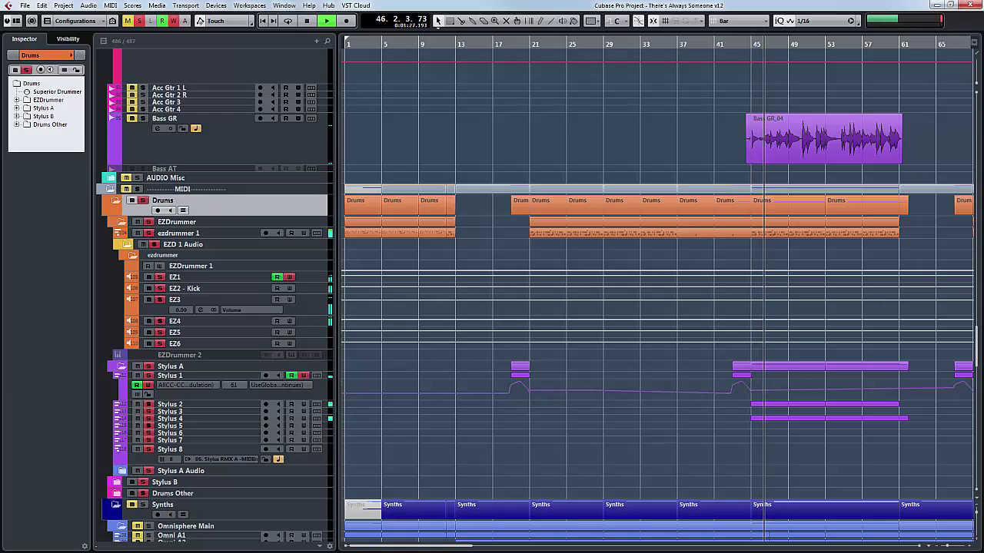
pyautogui.press('space')
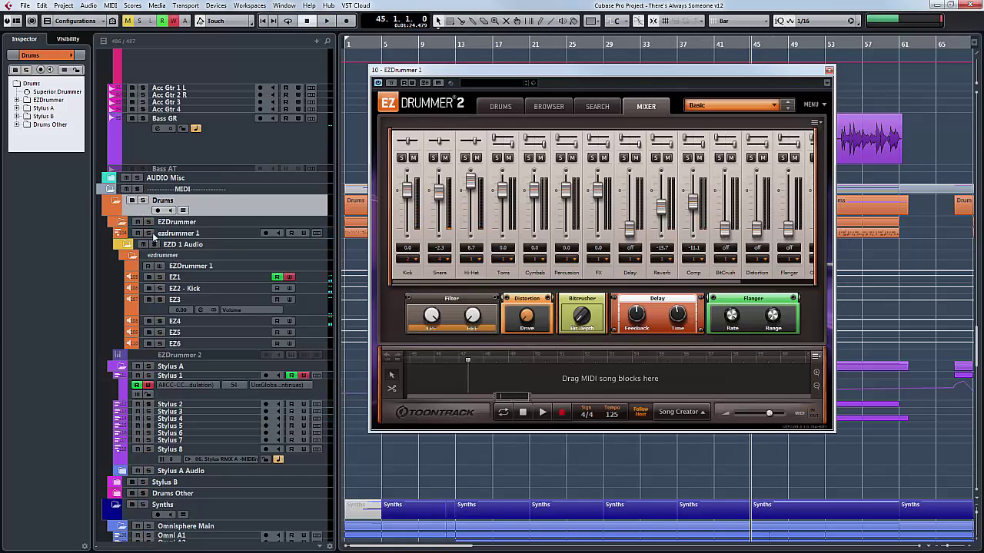
# Listen to the ezdrummer 1 track soloed, examine the drum pad view of its EZDrummer 2 instrument, and stop playback.
pyautogui.click(154, 238)
pyautogui.press('space')
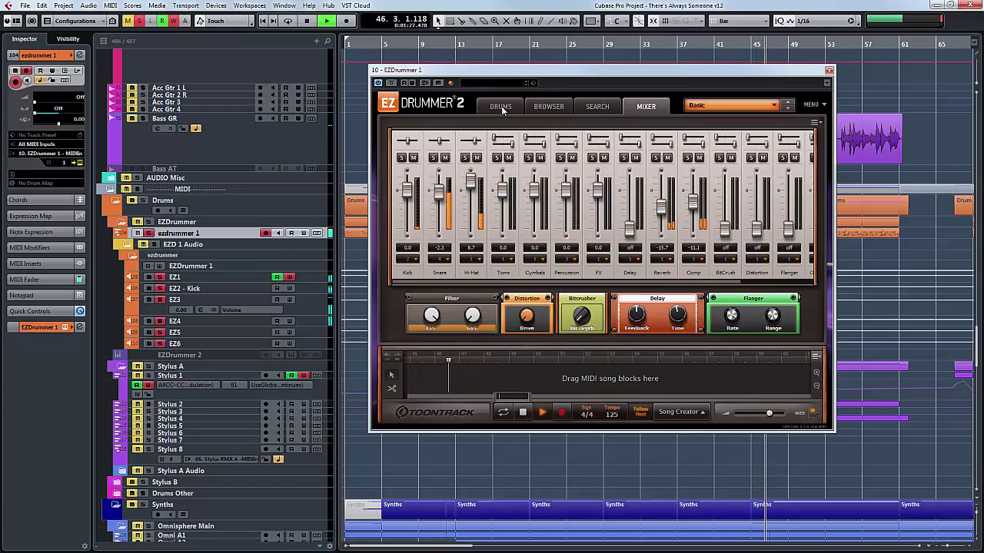
pyautogui.click(501, 107)
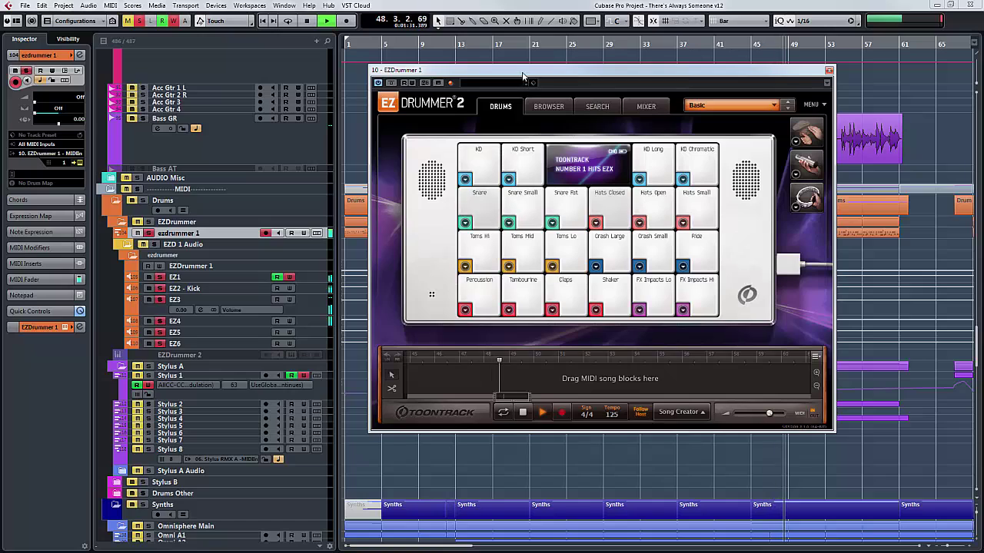
pyautogui.press('space')
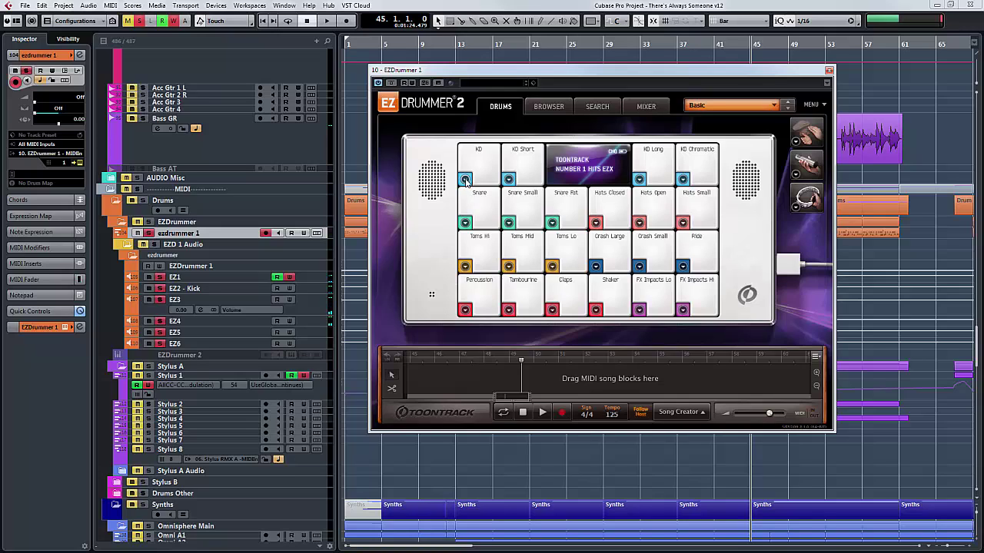
# Browse the Number 1 Hits kick sounds of the KD pad, view the EZDrummer mixer, and close the instrument window.
pyautogui.click(465, 180)
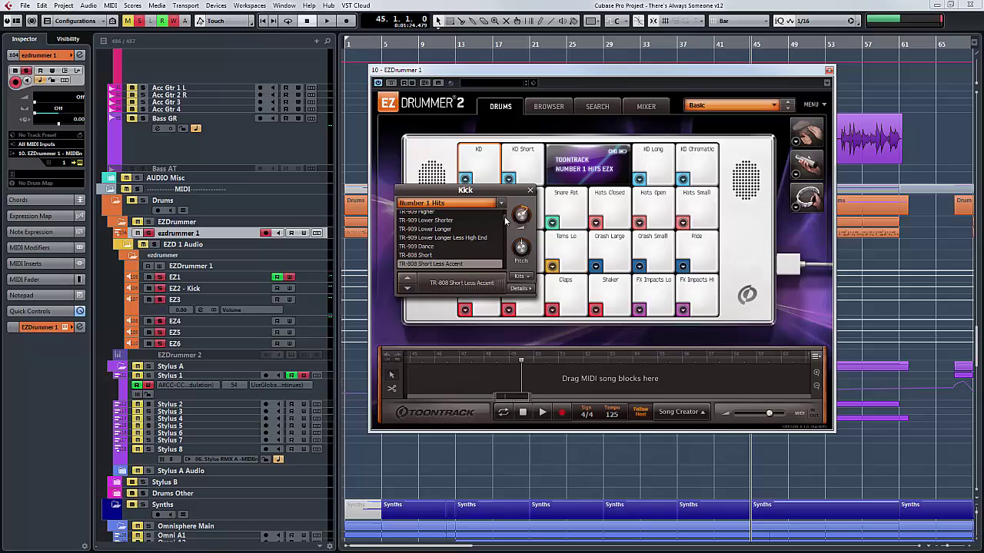
pyautogui.scroll(-5, 503, 223)
pyautogui.scroll(5, 501, 229)
pyautogui.scroll(-4, 497, 236)
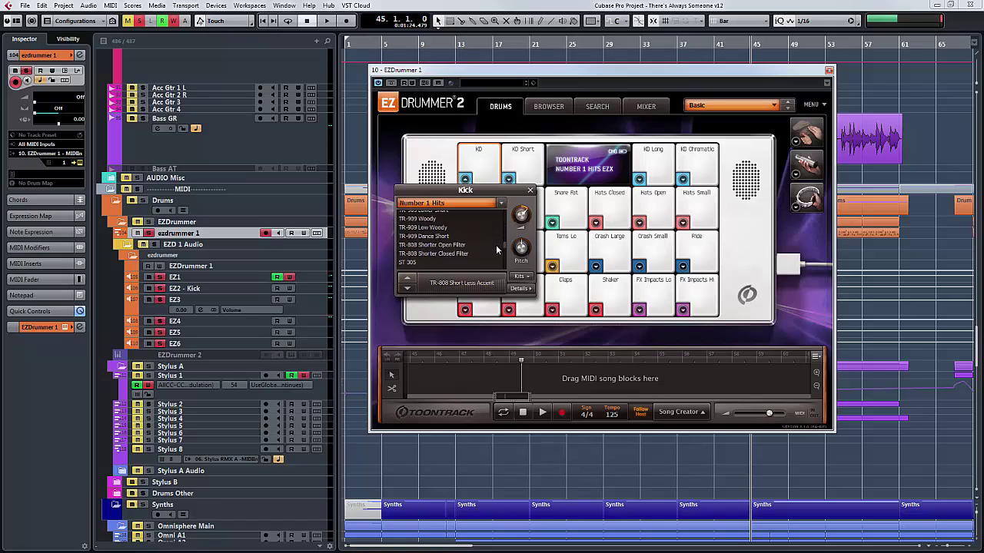
pyautogui.click(529, 191)
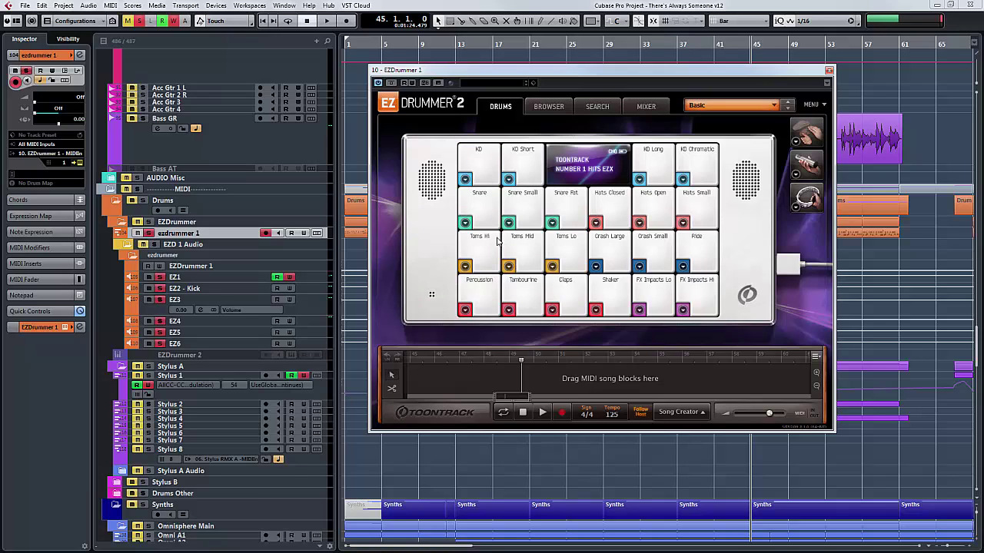
pyautogui.click(642, 107)
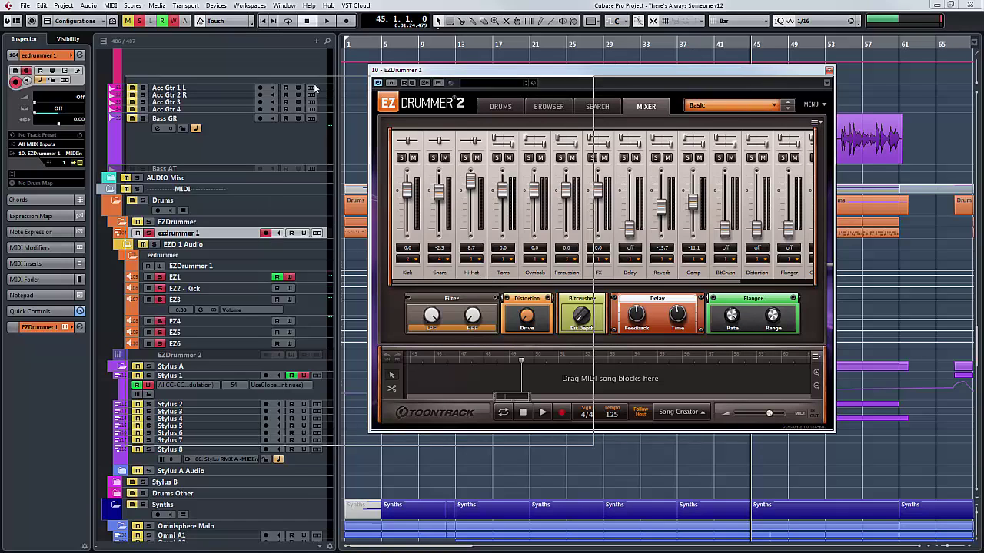
pyautogui.hotkey('ctrl', 'w')
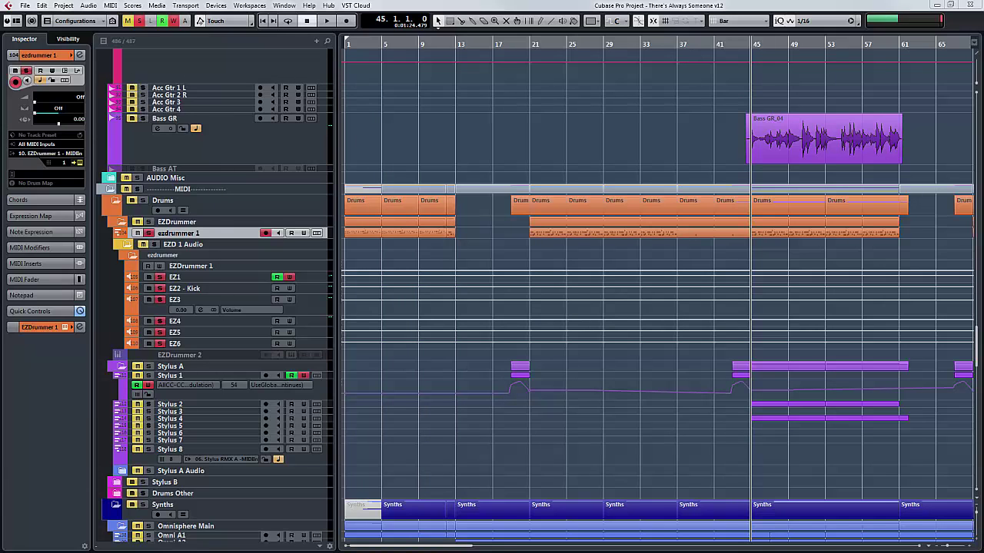
# Play the soloed EZDrummer outputs while viewing channels EZ1 to EZ6 in the MixConsole, and clear all solos.
pyautogui.press('F3')
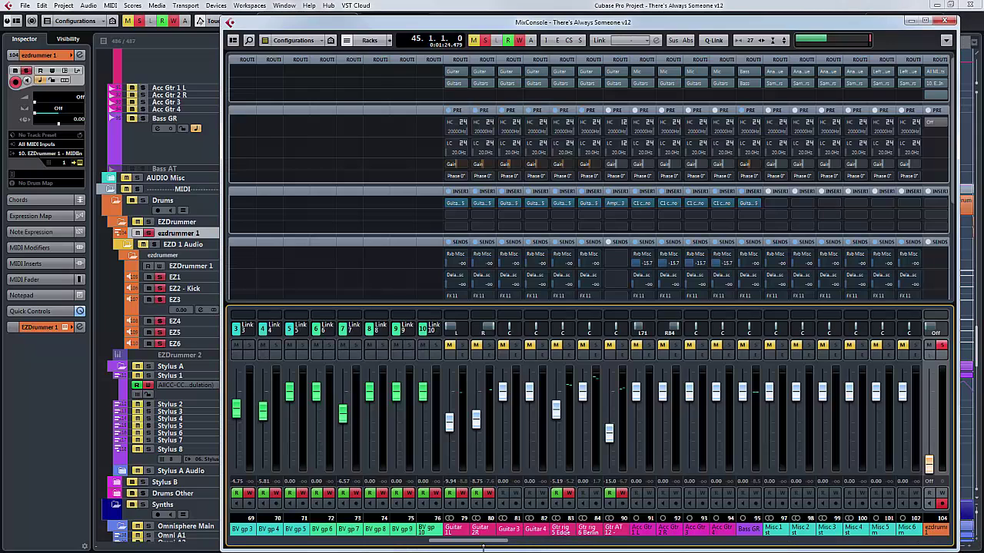
pyautogui.moveTo(484, 542); pyautogui.dragTo(508, 542)
pyautogui.press('space')
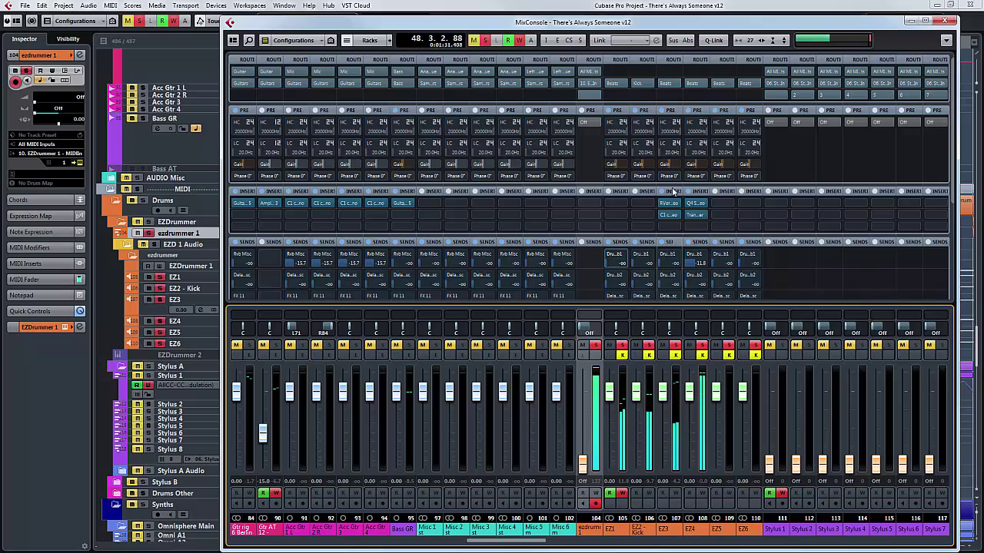
pyautogui.click(674, 350)
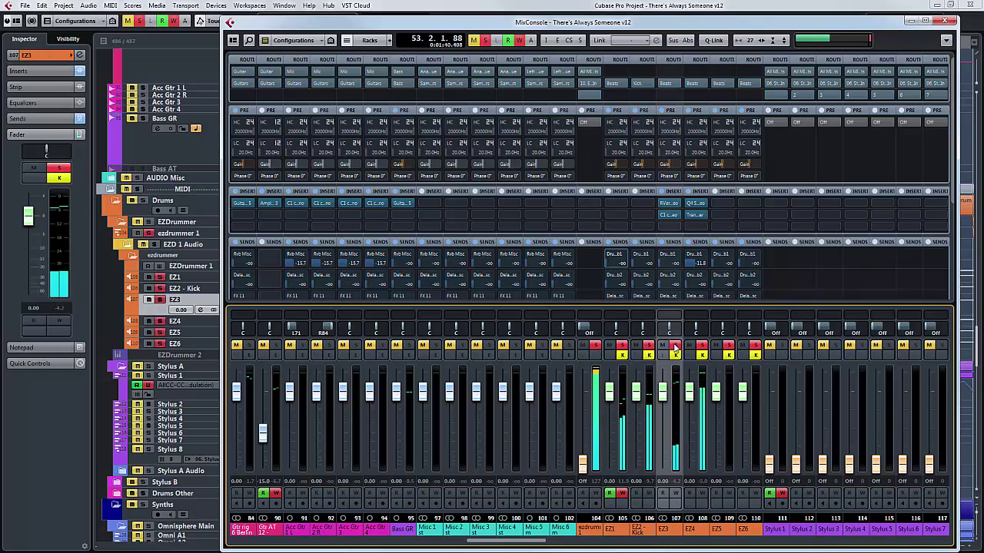
pyautogui.click(142, 24)
pyautogui.press('space')
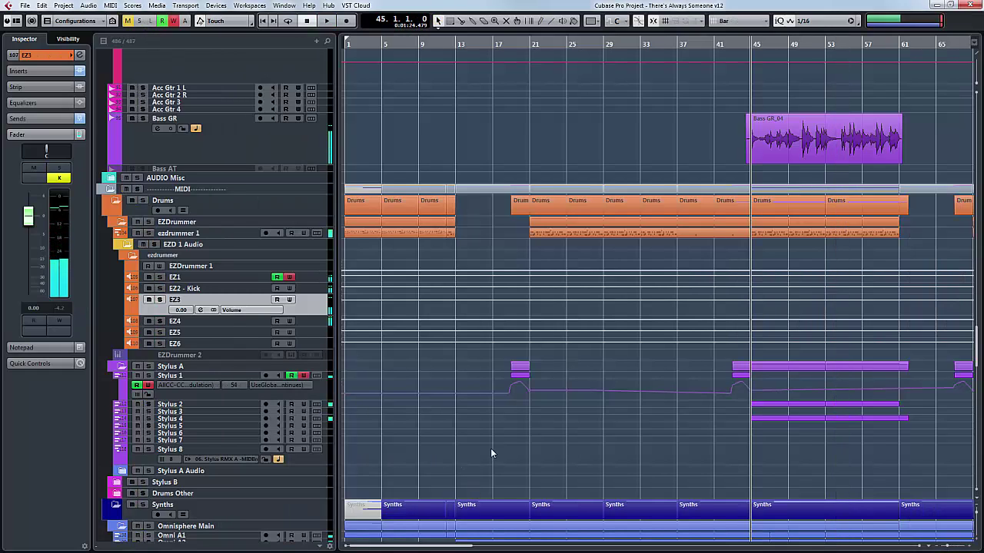
# Reopen the MixConsole, solo the EZ3 channel and examine its RVerb and C1 compressor inserts during playback.
pyautogui.click(285, 7)
pyautogui.click(318, 120)
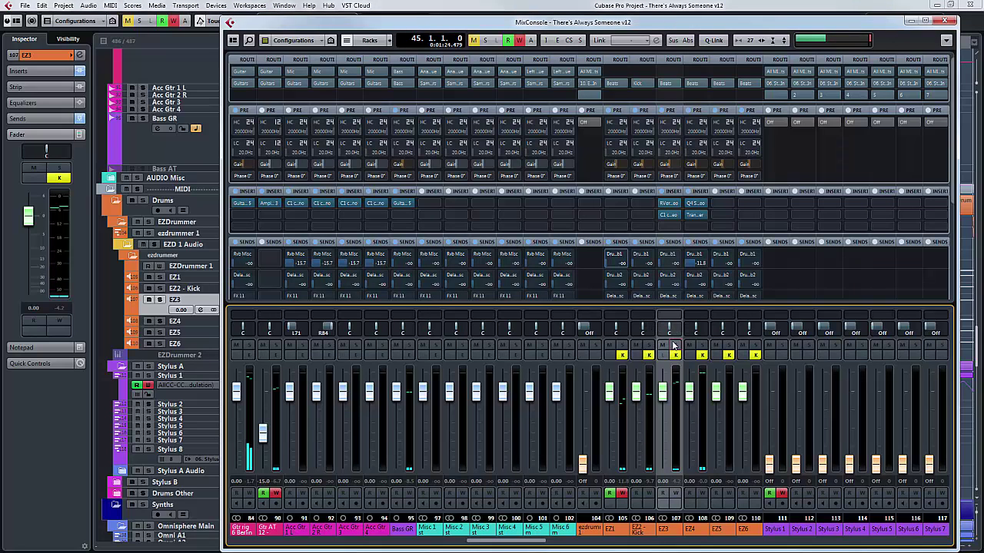
pyautogui.click(673, 346)
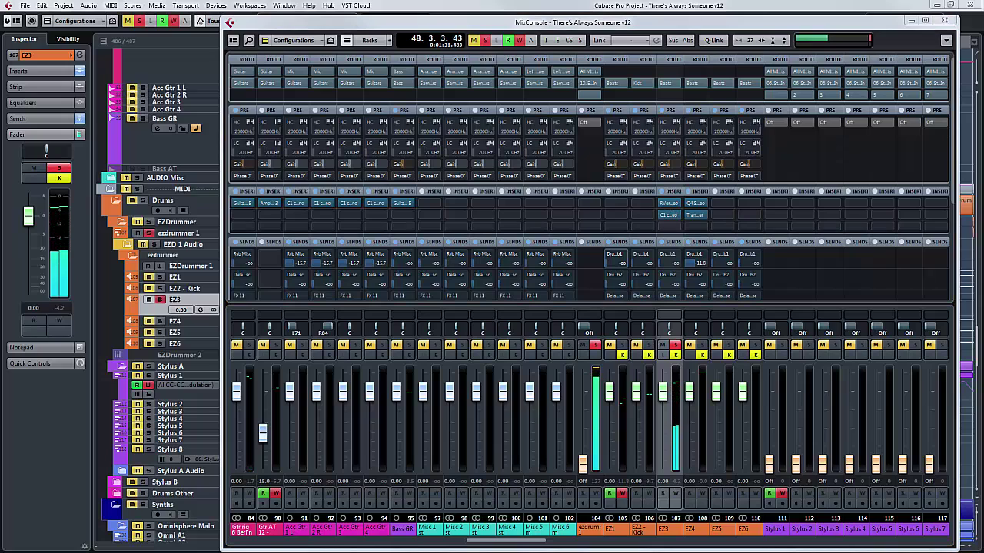
pyautogui.doubleClick(668, 203)
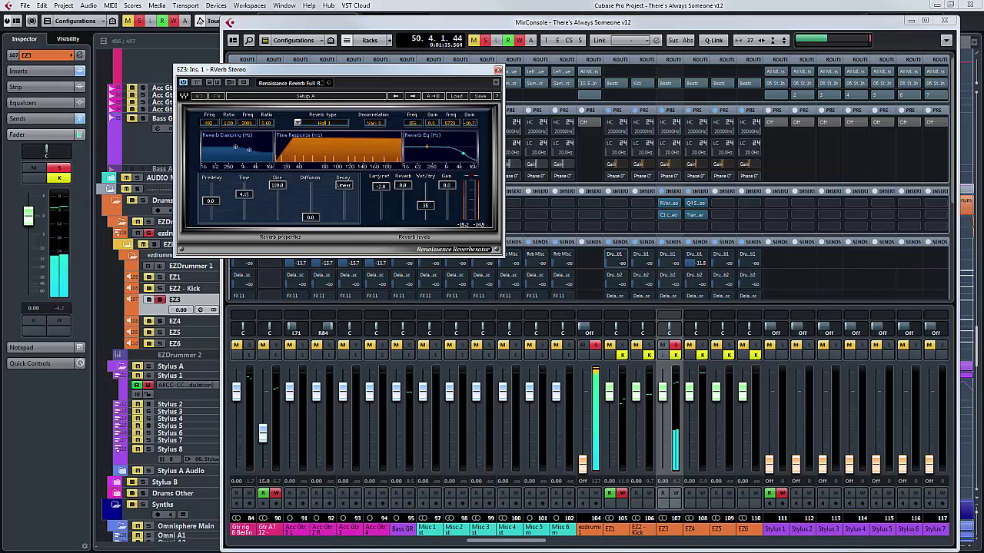
pyautogui.doubleClick(669, 214)
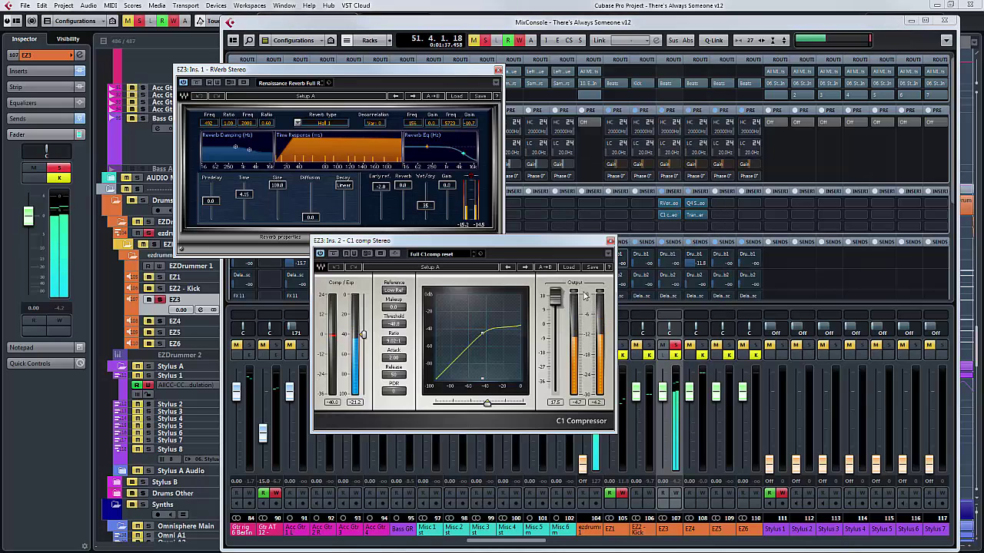
# Solo the EZ4 channel, examine its Q4 equalizer and Transient Master inserts, and close the plug-in windows and MixConsole.
pyautogui.click(700, 345)
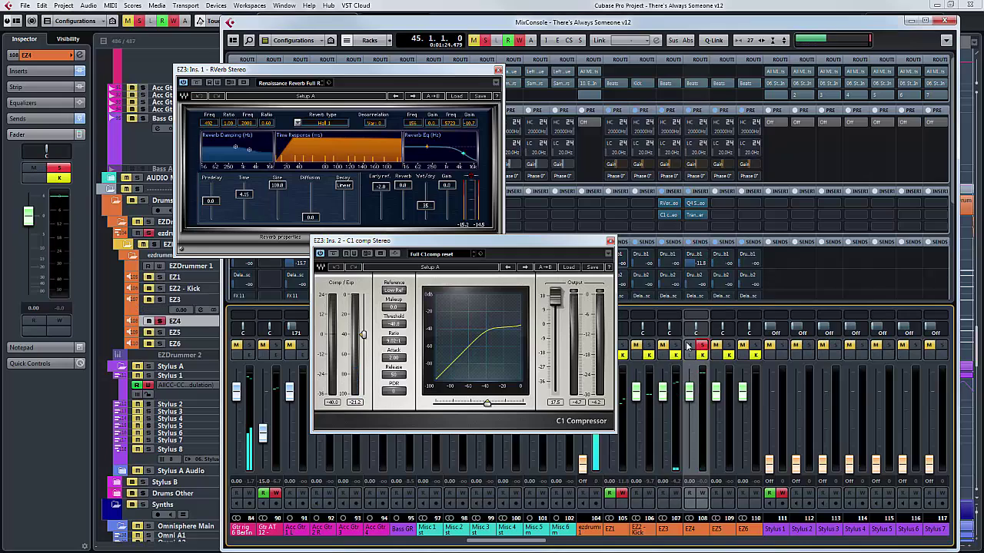
pyautogui.click(696, 203)
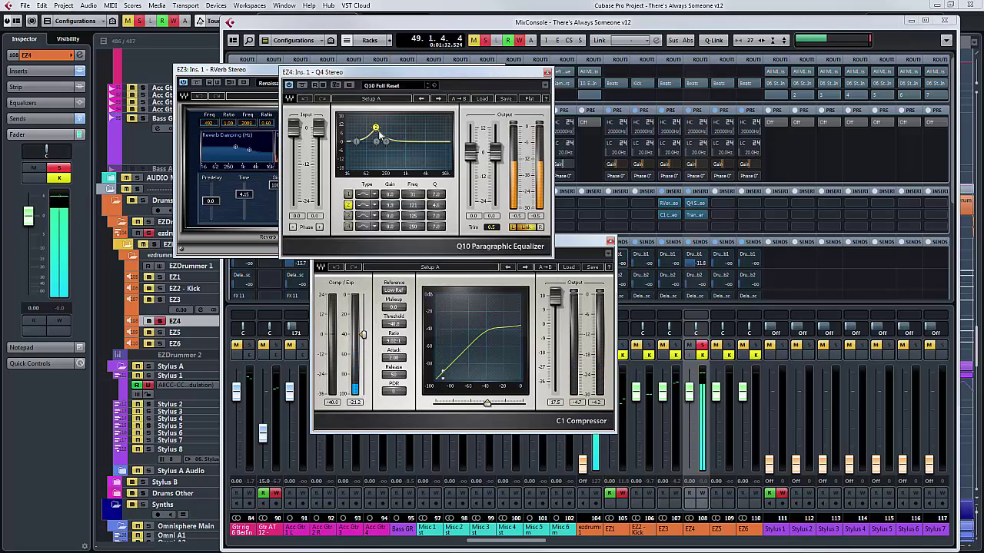
pyautogui.click(693, 214)
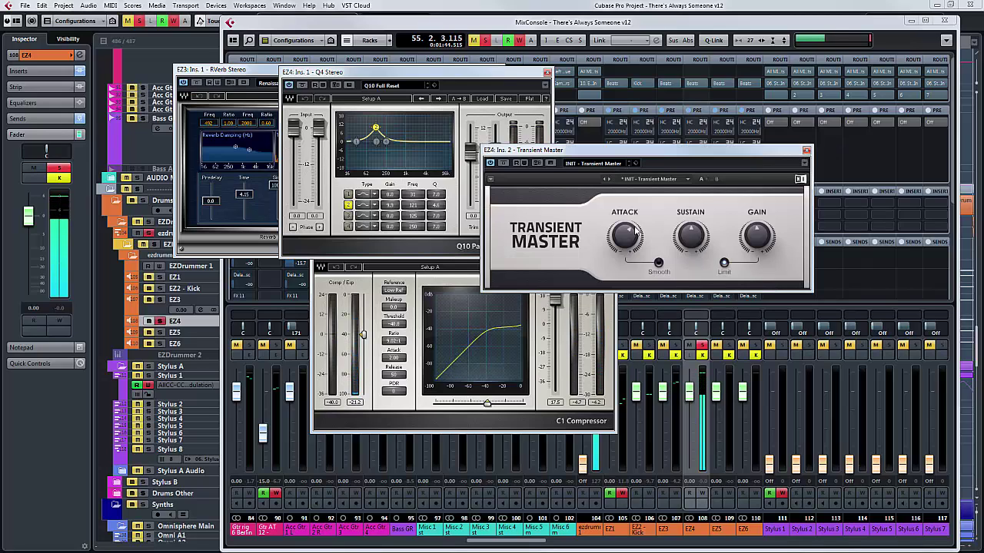
pyautogui.click(806, 150)
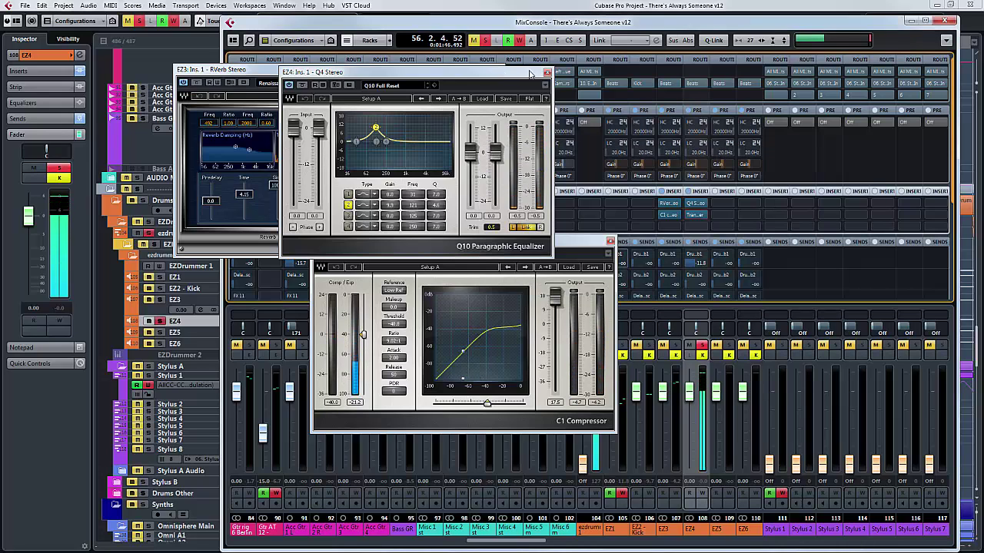
pyautogui.click(546, 73)
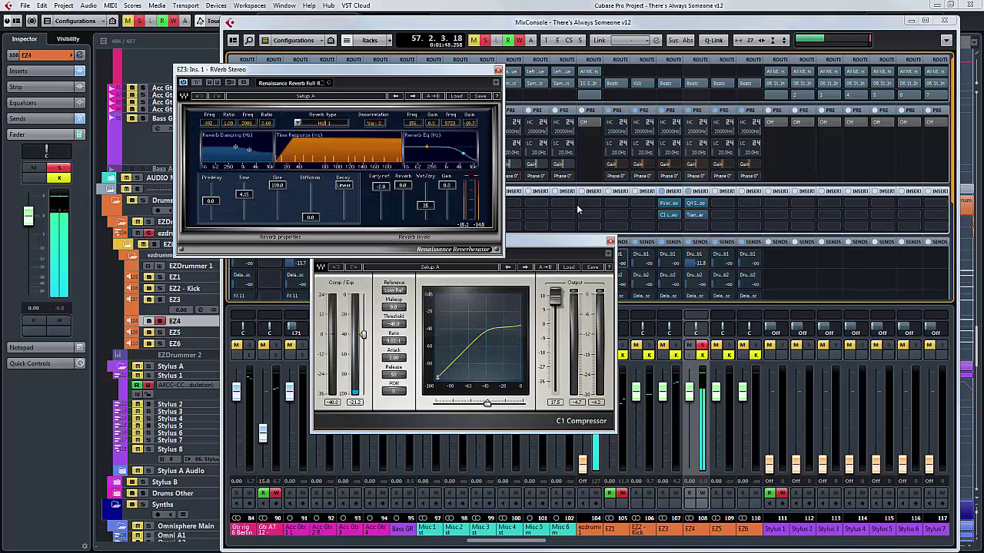
pyautogui.click(498, 71)
pyautogui.click(609, 243)
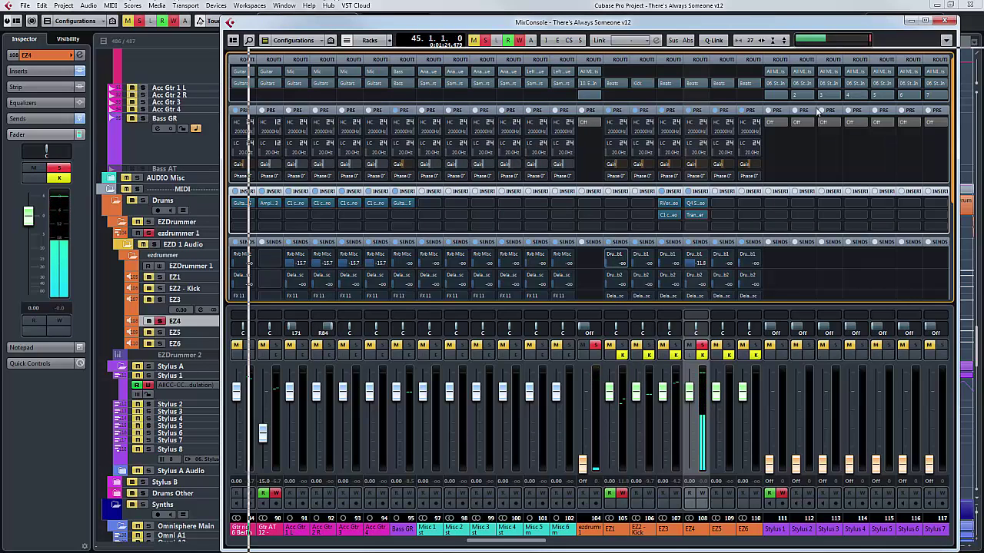
pyautogui.press('F3')
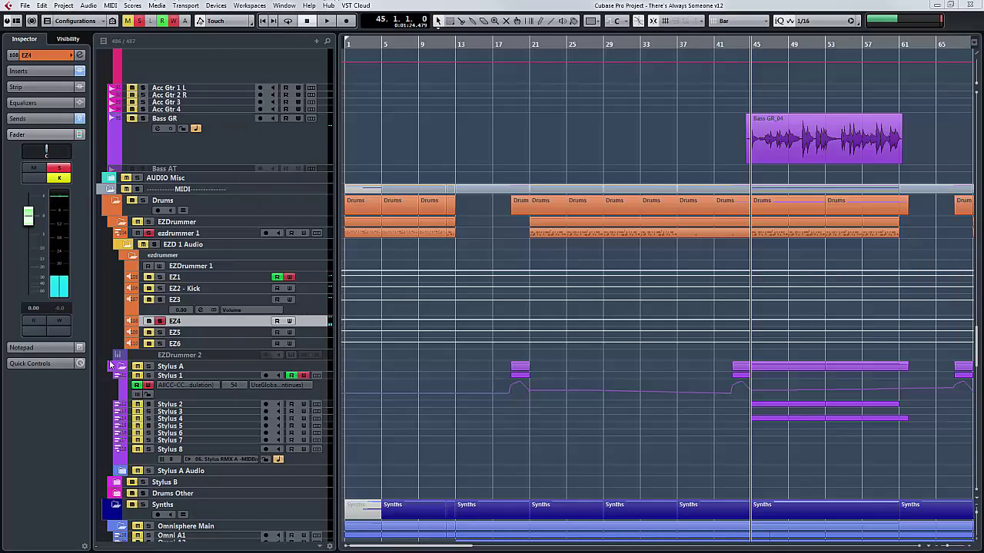
# Play the Stylus A folder soloed in place of EZ4 and examine part 2 in the Stylus RMX mixer.
pyautogui.click(160, 322)
pyautogui.click(150, 368)
pyautogui.press('space')
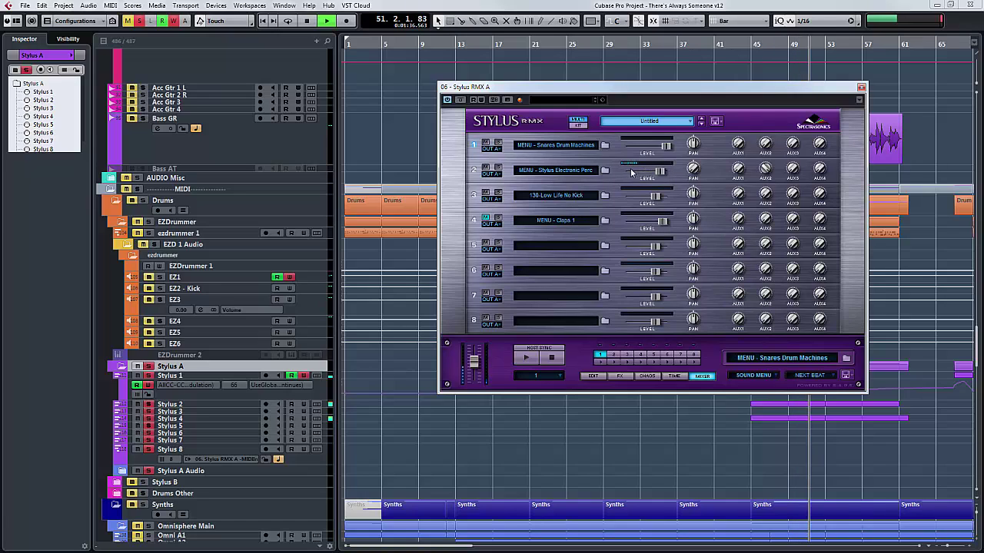
pyautogui.click(619, 377)
pyautogui.click(620, 356)
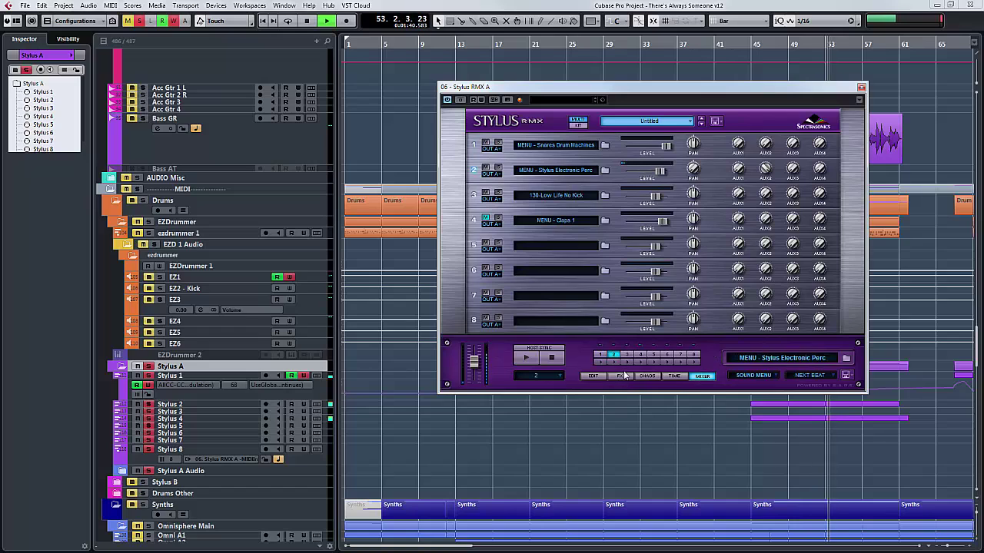
pyautogui.click(701, 376)
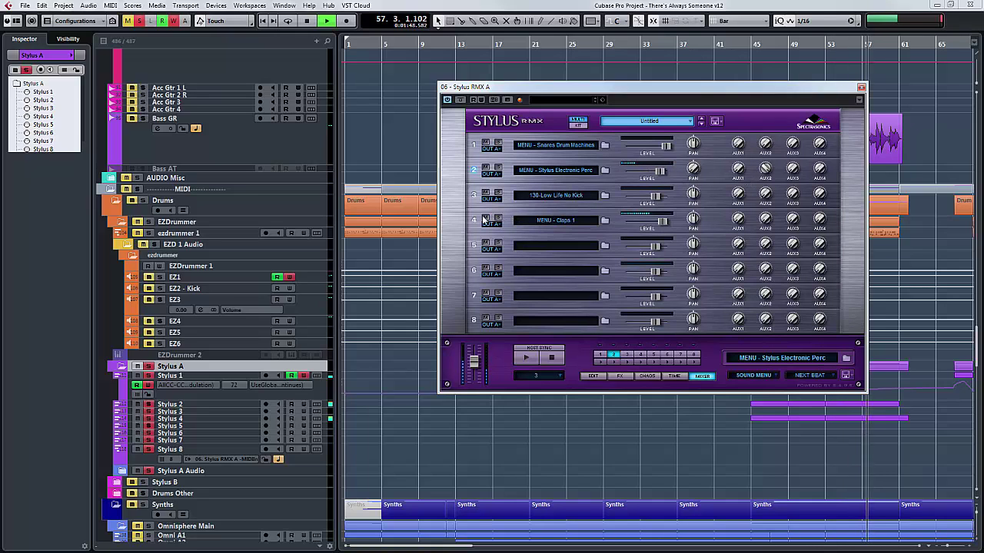
# Listen to the EZDrummer folder soloed together with Stylus A, stop playback, and close the Stylus RMX window.
pyautogui.click(150, 222)
pyautogui.scroll(-10, 237, 250)
pyautogui.press('space')
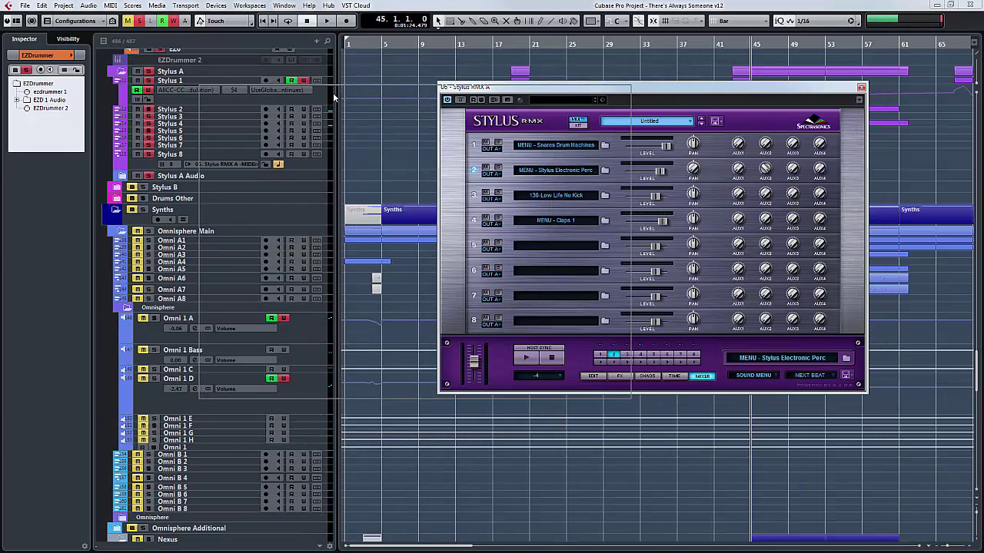
pyautogui.click(407, 251)
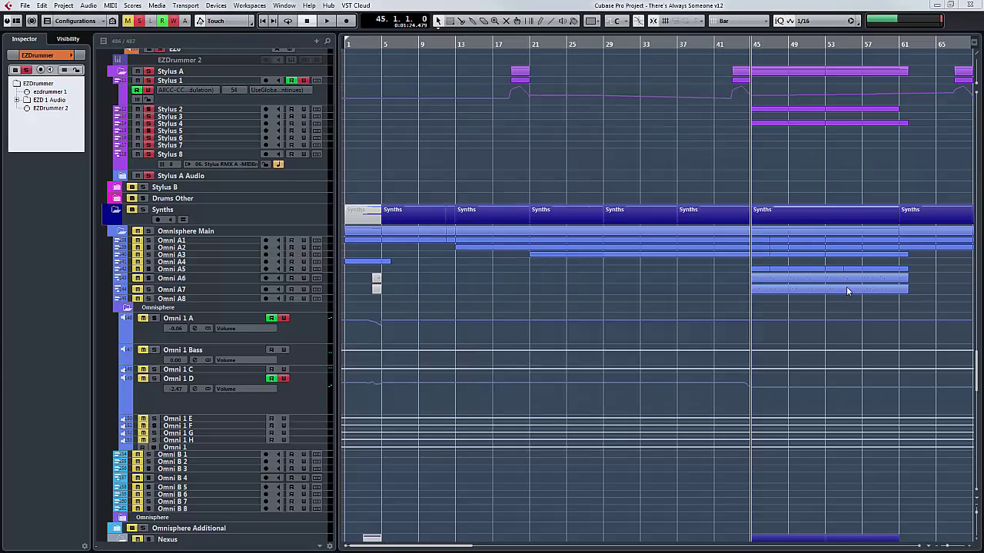
# Solo the K5A 3 sampler track, examine its Hybrid Scoring Breakout 1 instrument in Kontakt 5, and play from bar 45.
pyautogui.moveTo(977, 364); pyautogui.dragTo(975, 421)
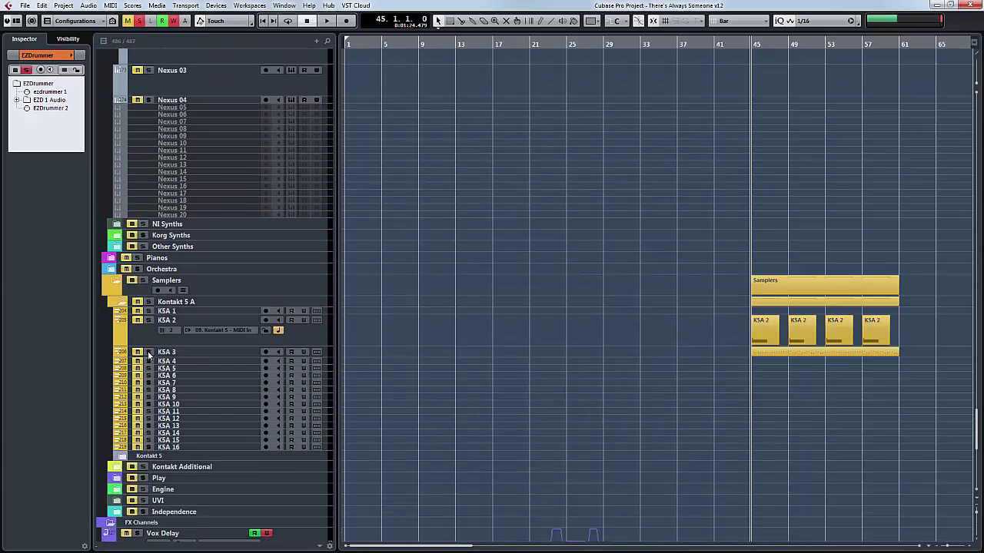
pyautogui.click(177, 354)
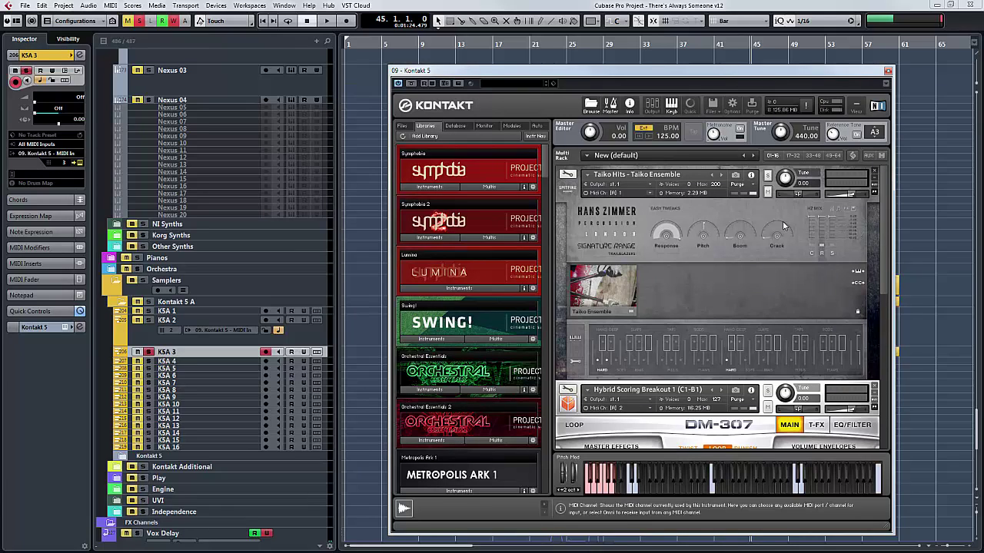
pyautogui.moveTo(884, 229); pyautogui.dragTo(891, 323)
pyautogui.scroll(-2, 788, 272)
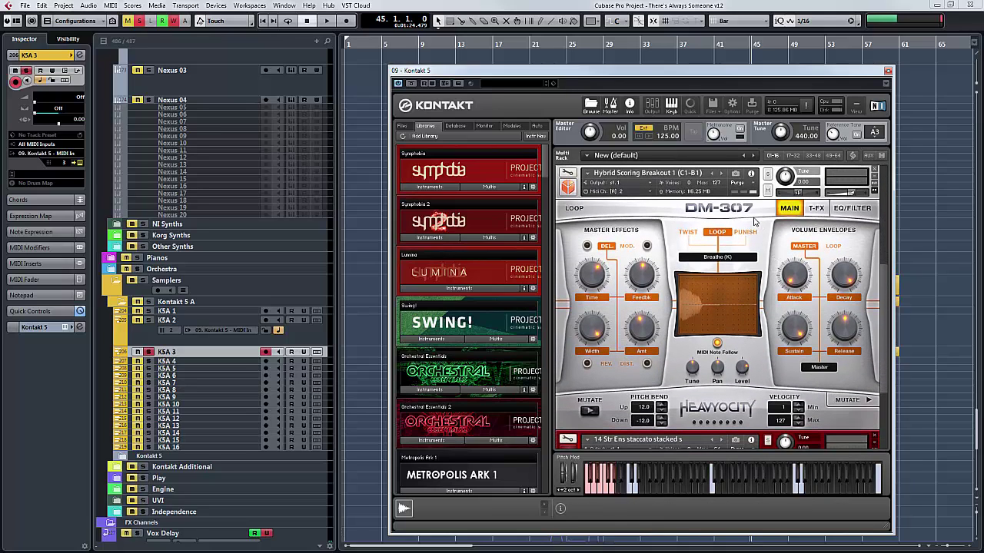
pyautogui.press('space')
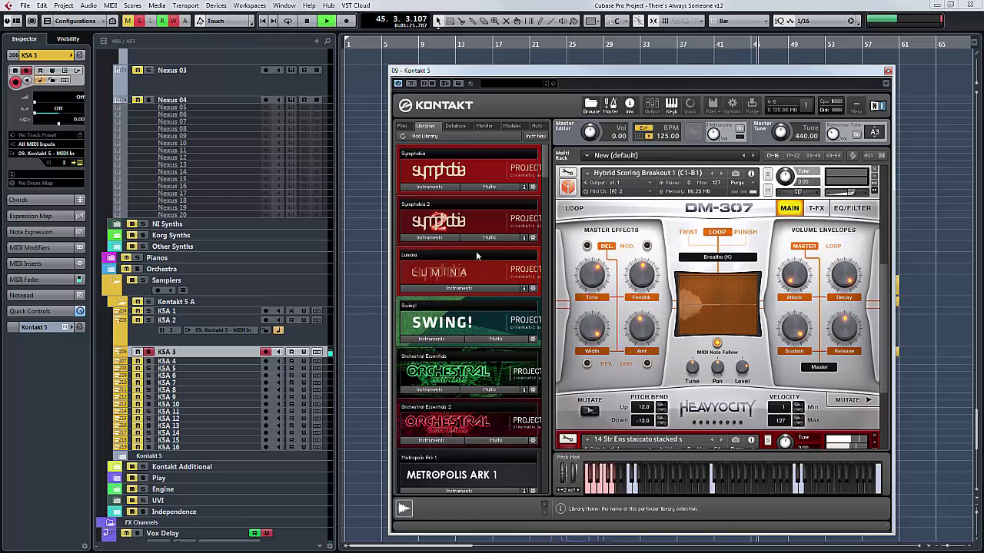
# Solo the K5A 2 sampler track in place of K5A 3, play it from bar 45, and close the Kontakt 5 window.
pyautogui.press('space')
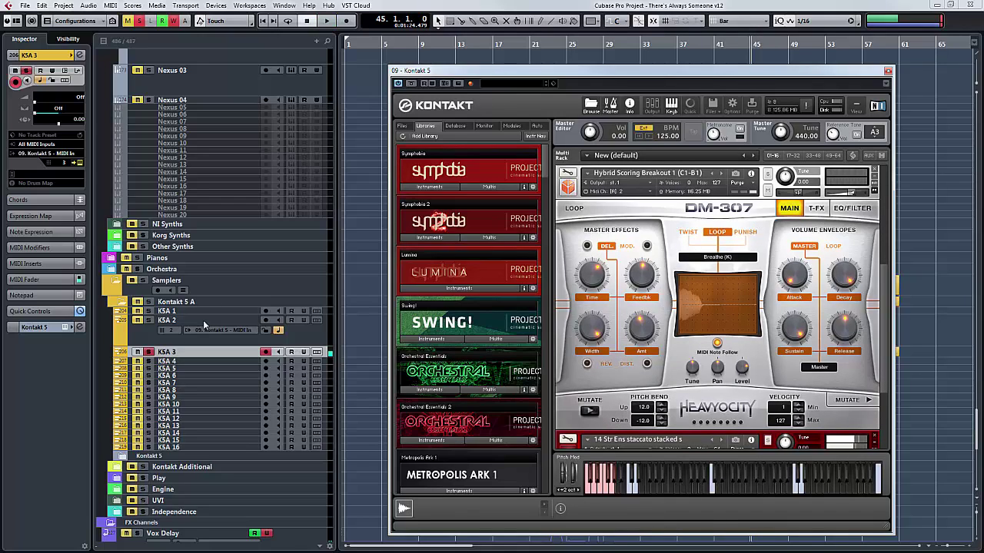
pyautogui.click(148, 352)
pyautogui.click(152, 321)
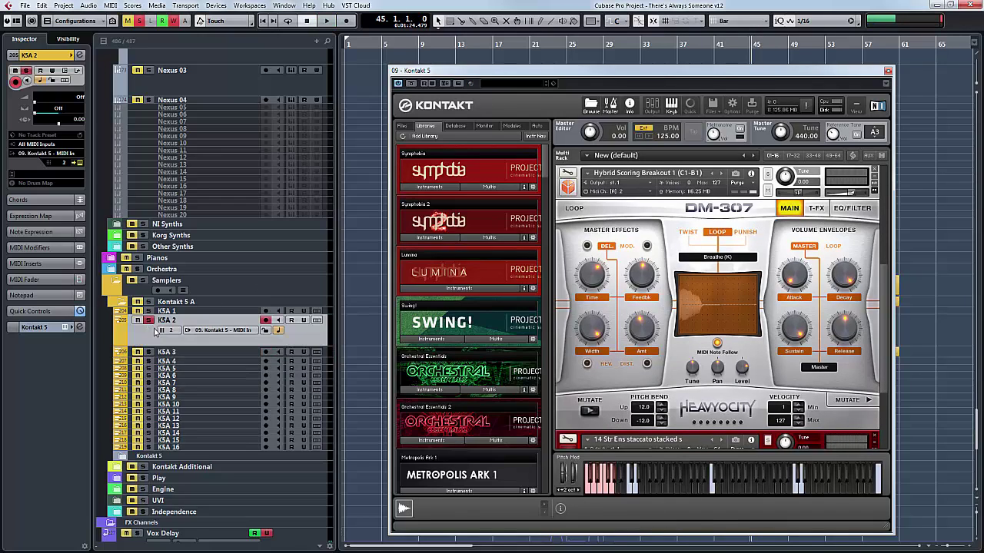
pyautogui.press('space')
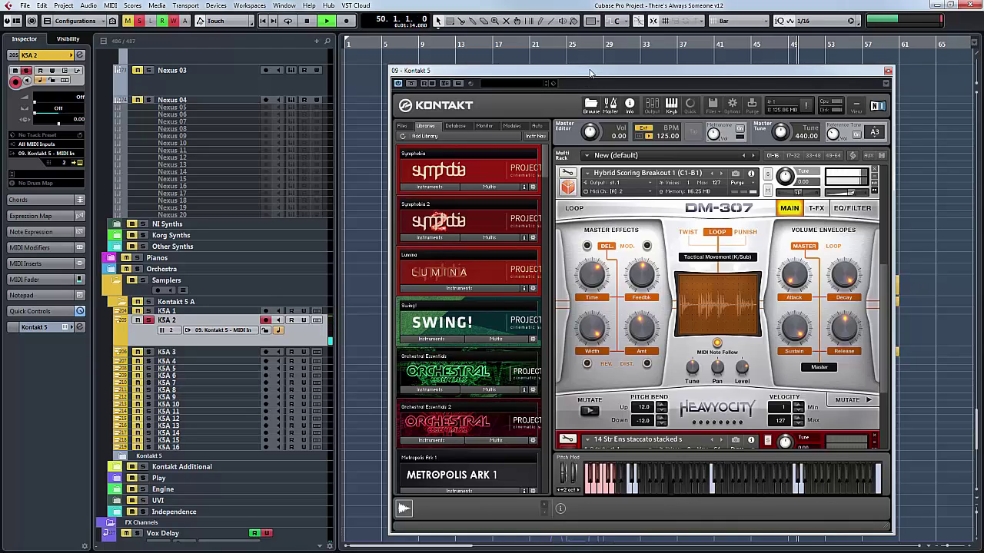
pyautogui.press('space')
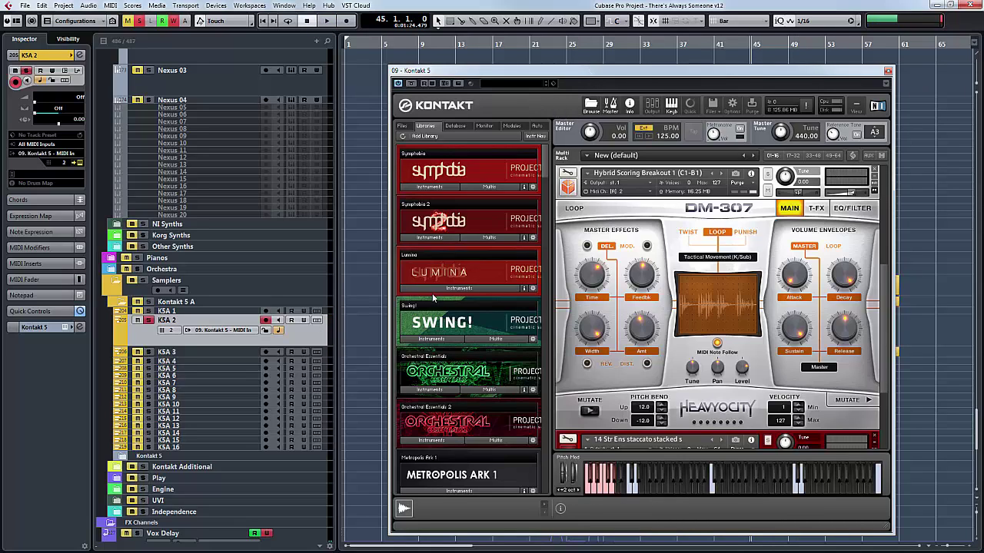
pyautogui.moveTo(643, 72); pyautogui.dragTo(405, 58)
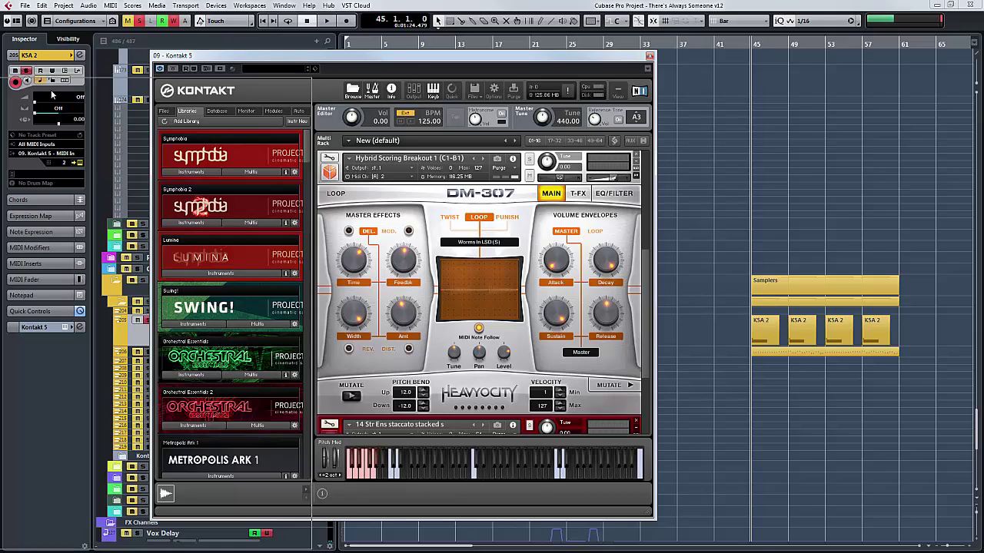
pyautogui.click(649, 56)
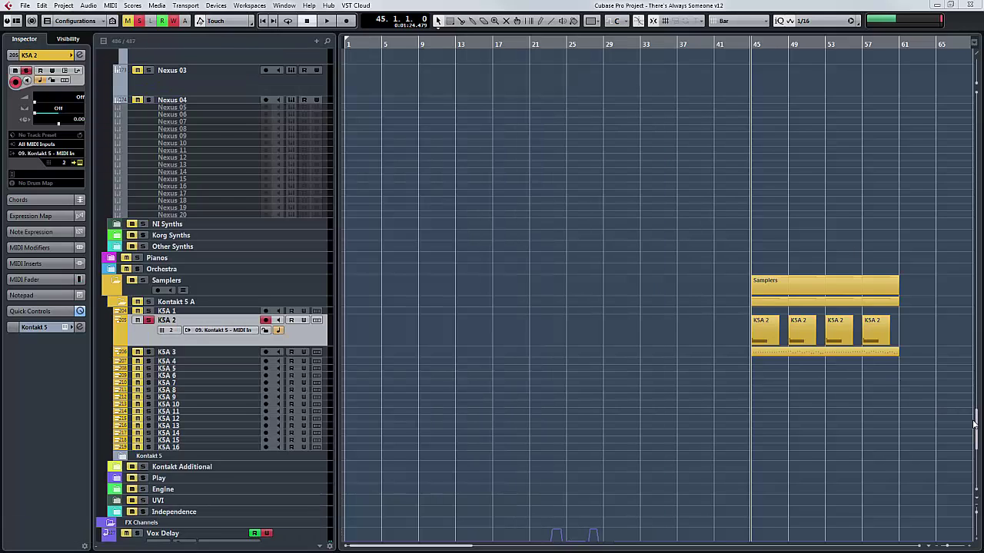
# Clear all solos and briefly play the full arrangement from bar 1.
pyautogui.moveTo(975, 423); pyautogui.dragTo(975, 346)
pyautogui.scroll(-3, 461, 256)
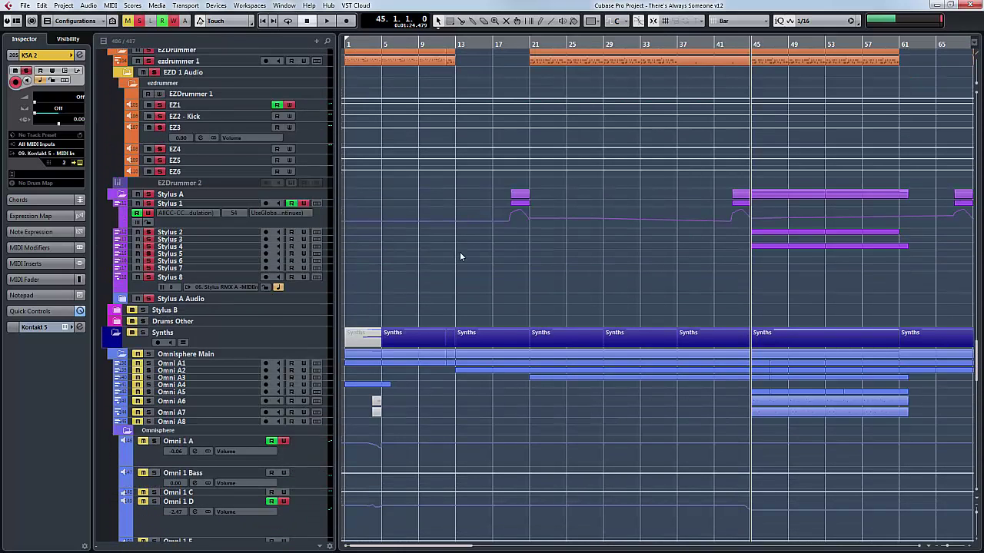
pyautogui.click(140, 23)
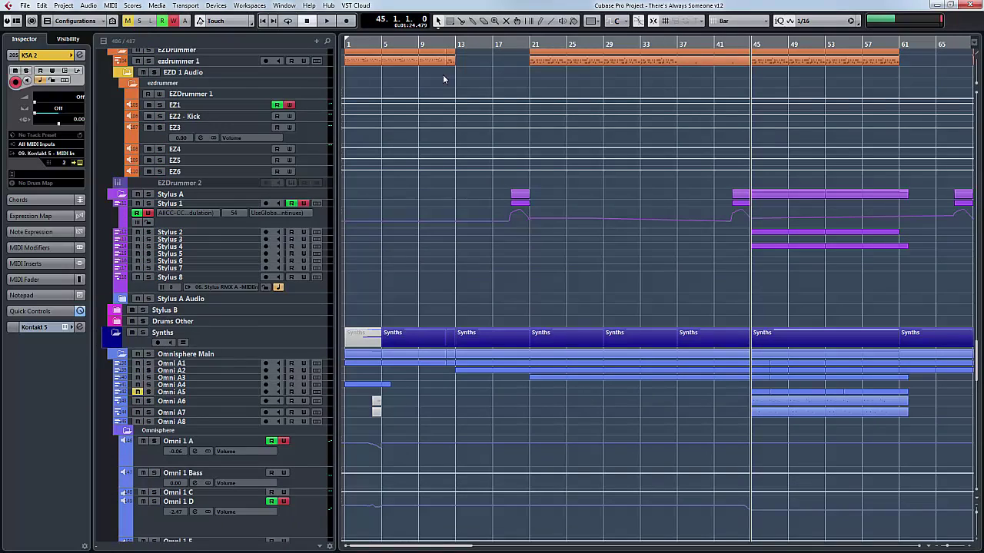
pyautogui.click(346, 45)
pyautogui.press('space')
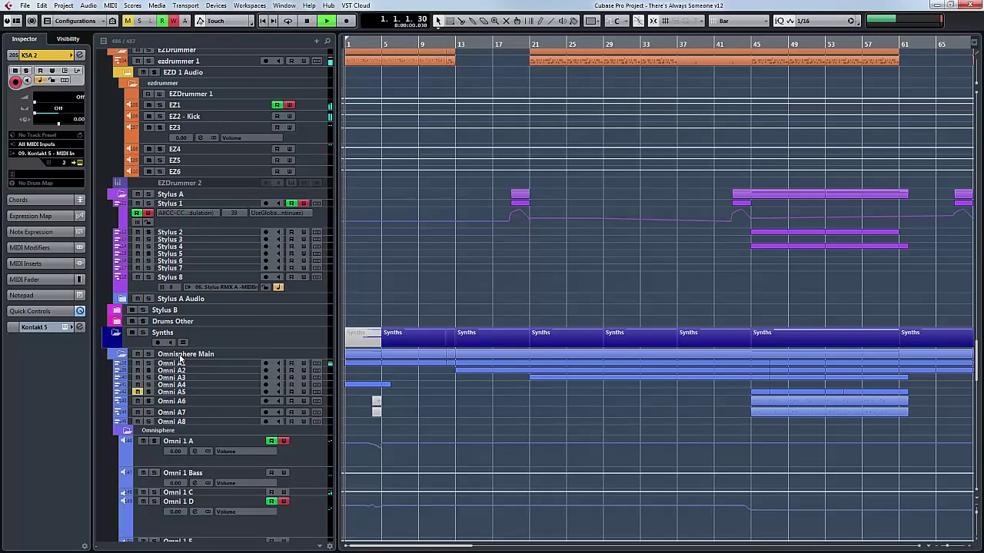
pyautogui.press('space')
# Play the soloed Omni A1 synth track and examine its sound in the Omnisphere multi mixer.
pyautogui.click(149, 363)
pyautogui.press('space')
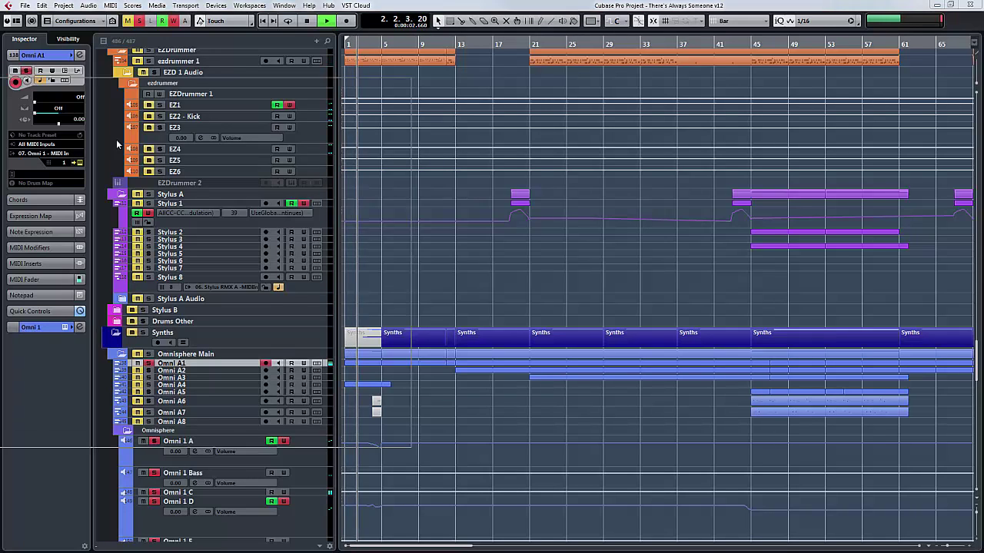
pyautogui.hotkey('ctrl', 'e')
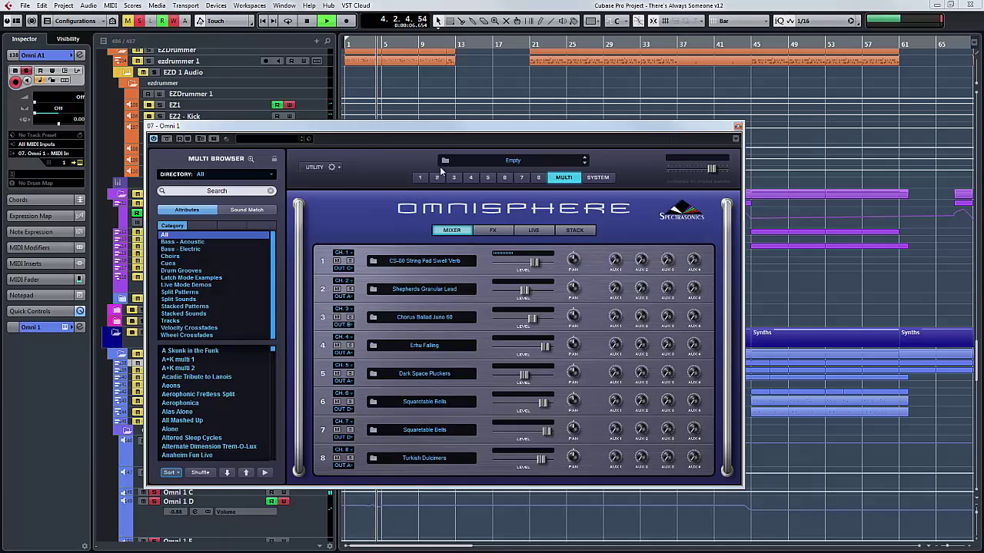
pyautogui.moveTo(448, 127); pyautogui.dragTo(616, 90)
pyautogui.press('space')
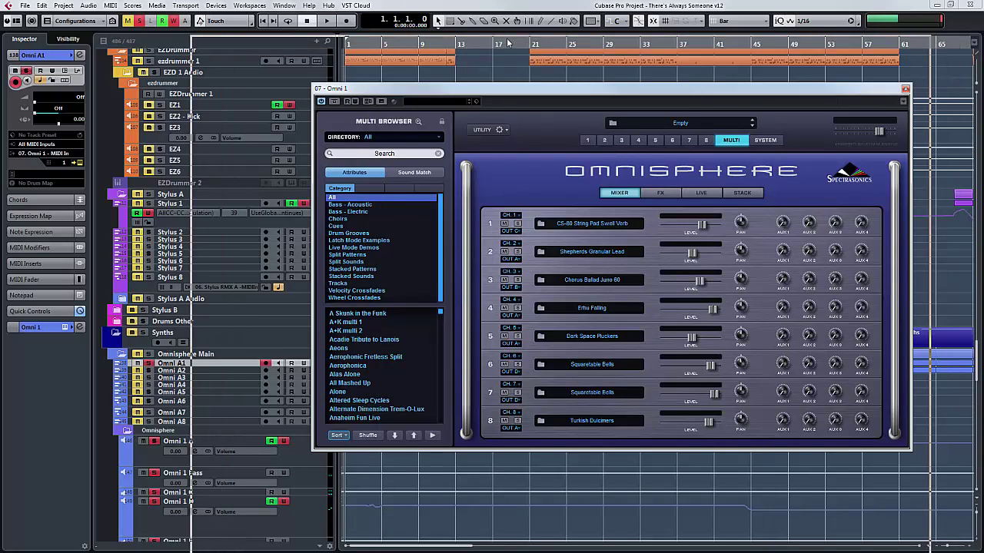
# Close the Omnisphere window and examine the output routing of the Omni 1 C channel in the MixConsole during playback.
pyautogui.press('F3')
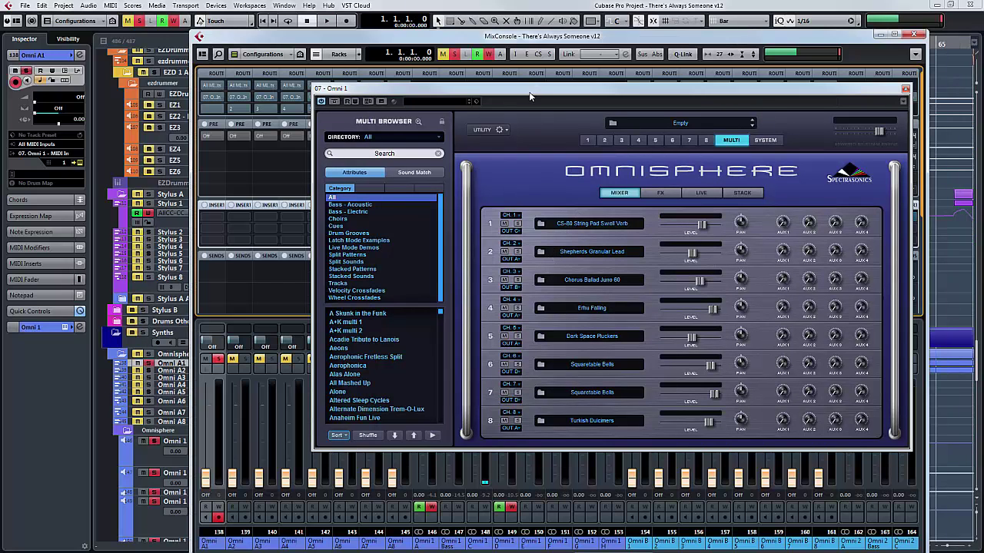
pyautogui.click(905, 90)
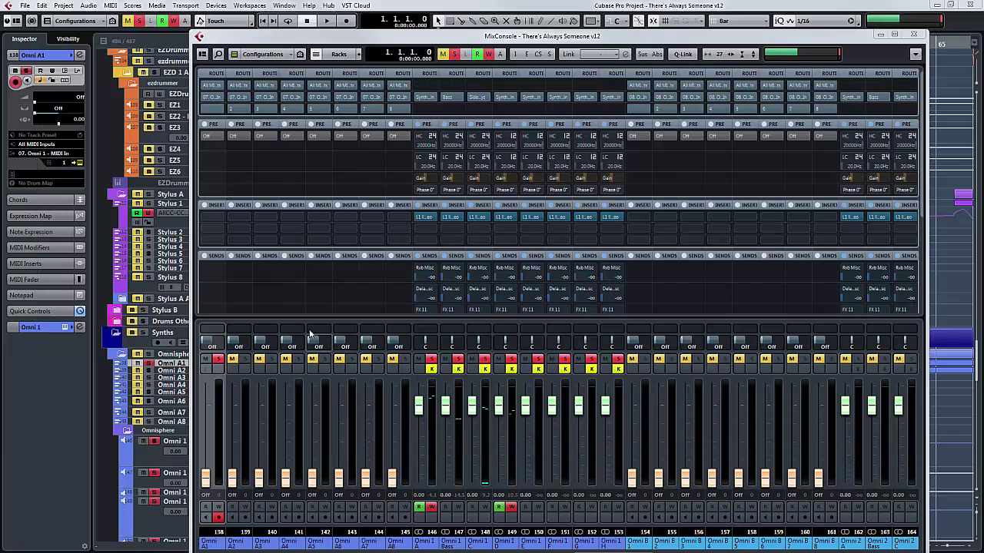
pyautogui.press('space')
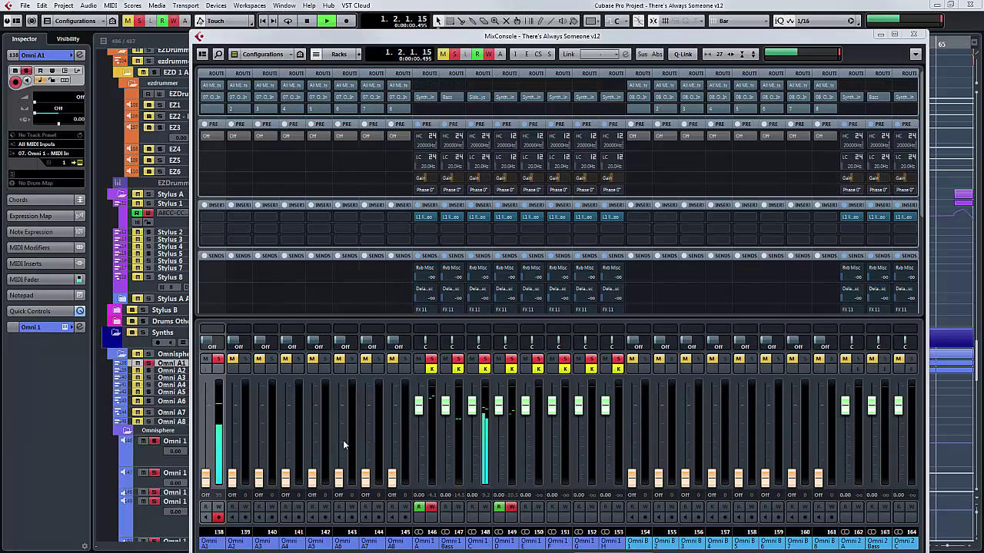
pyautogui.click(484, 97)
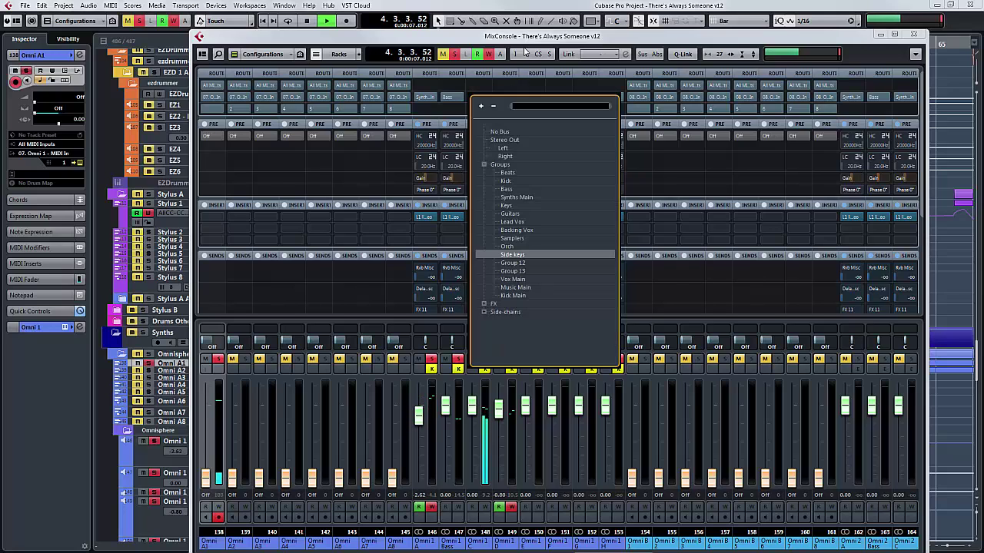
pyautogui.press('space')
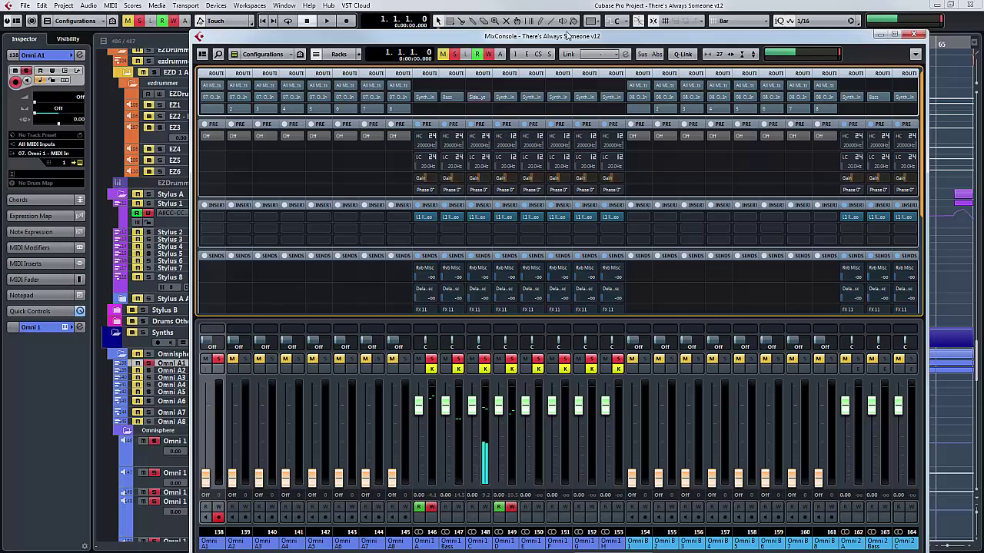
# Examine the C1 compressor insert and its side-chain setting on the Side keys group, then close the MixConsole.
pyautogui.moveTo(553, 36); pyautogui.dragTo(552, 20)
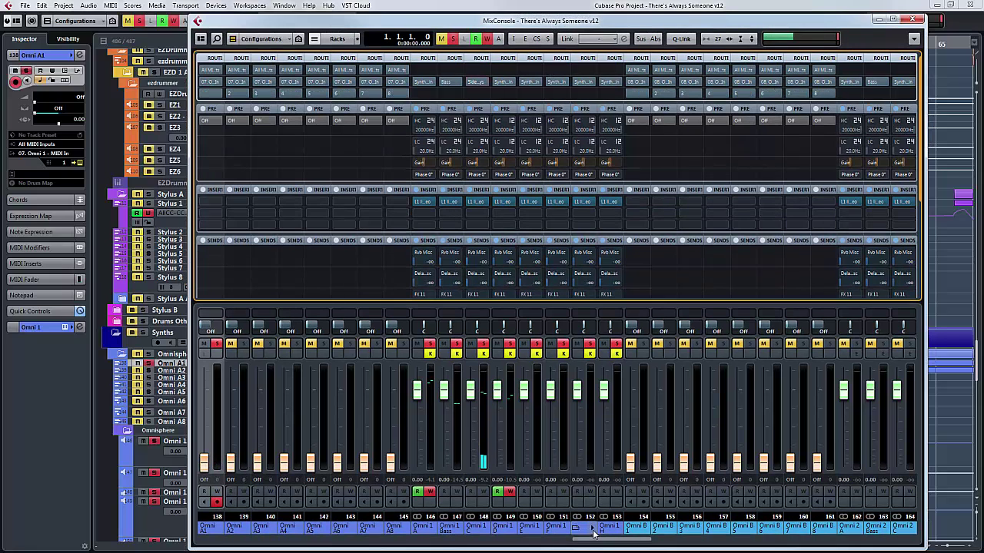
pyautogui.moveTo(590, 542); pyautogui.dragTo(853, 543)
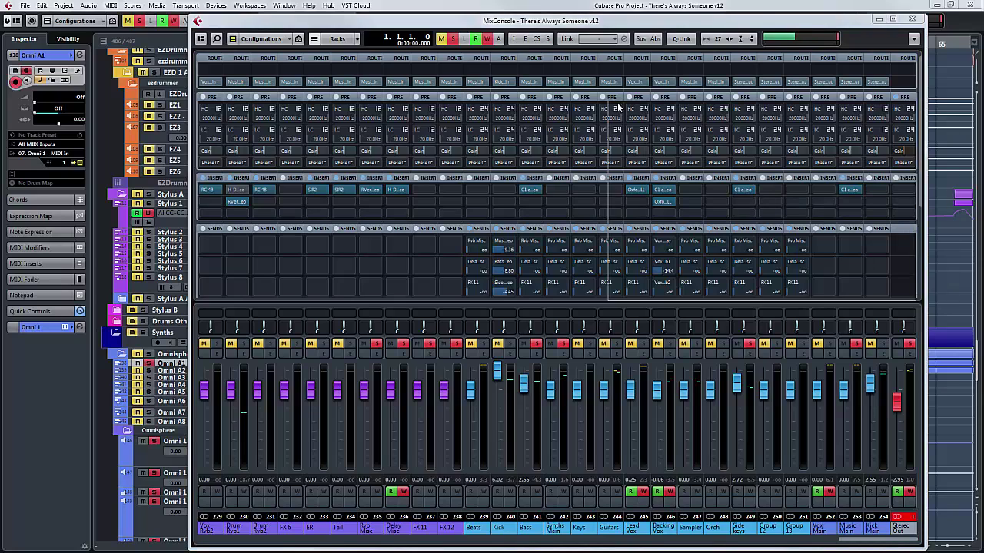
pyautogui.doubleClick(743, 189)
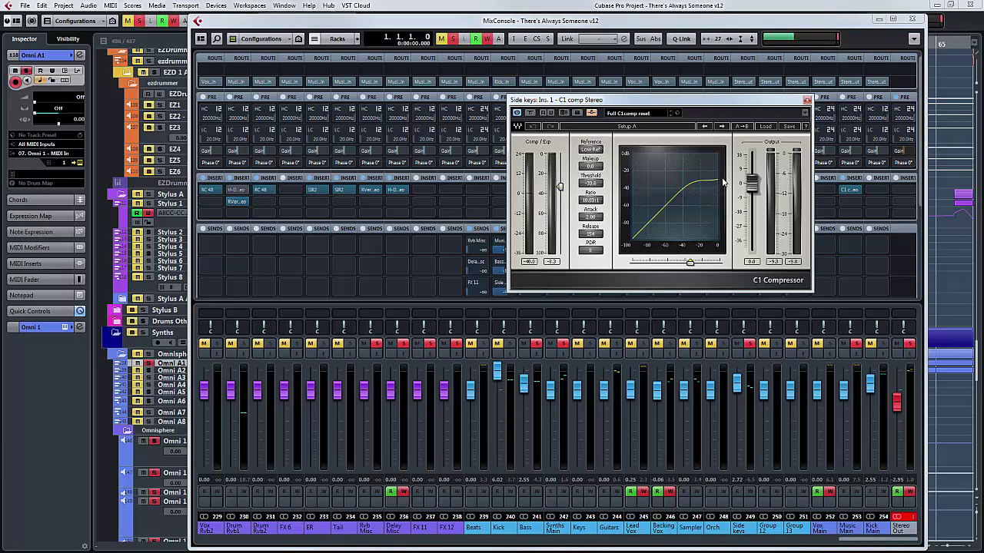
pyautogui.click(592, 114)
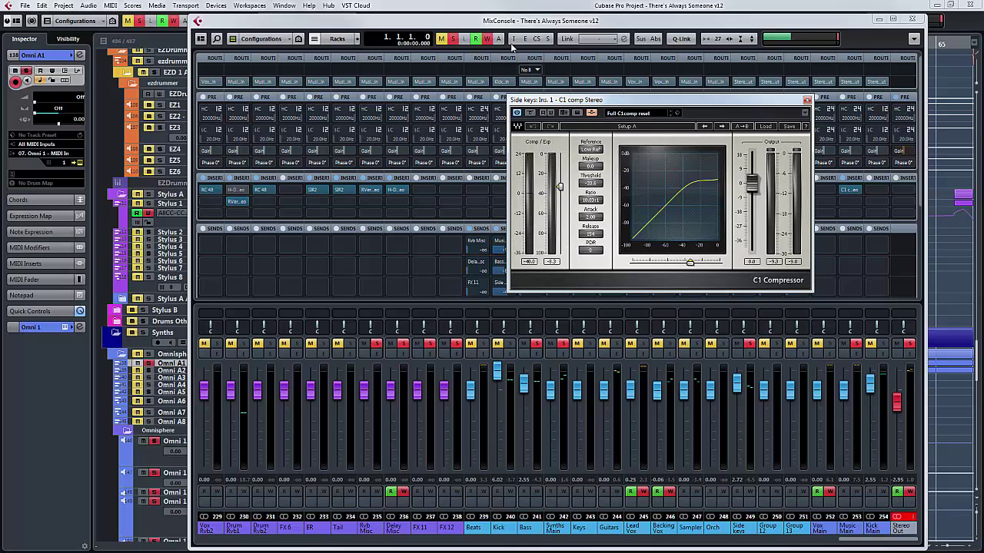
pyautogui.click(490, 25)
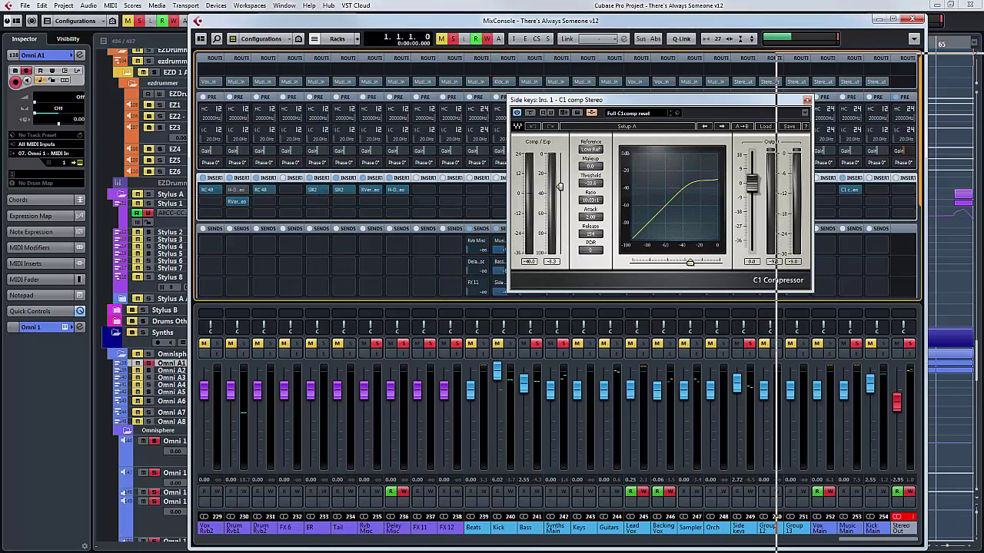
pyautogui.press('F3')
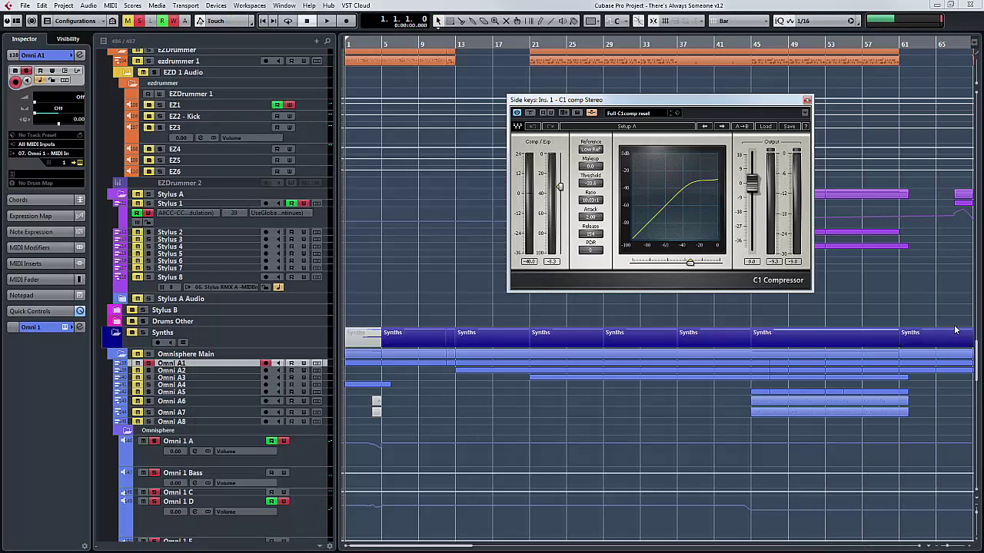
# Solo EZ2 - Kick together with Omni A1 and play from bar 1 while watching the C1 compressor.
pyautogui.moveTo(973, 367); pyautogui.dragTo(972, 366)
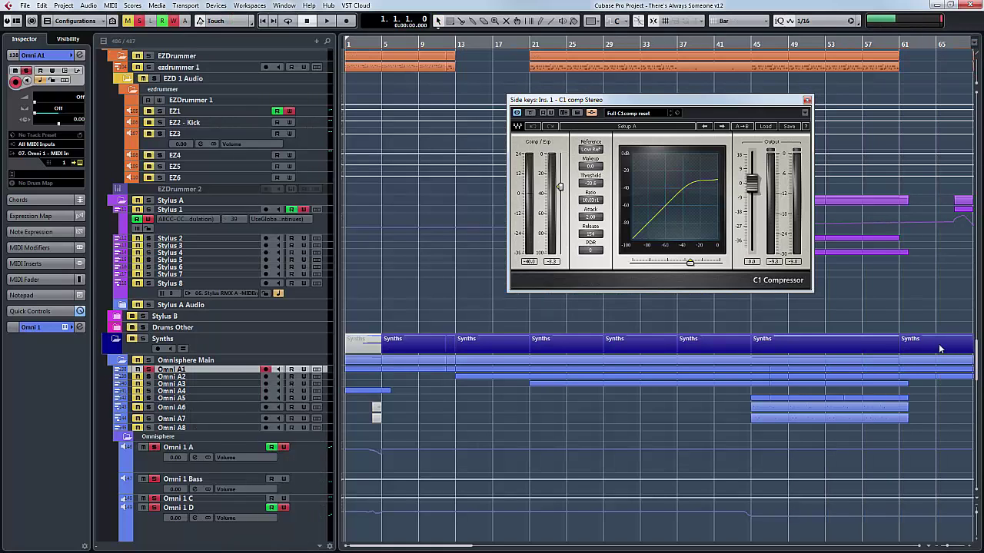
pyautogui.click(162, 125)
pyautogui.press('space')
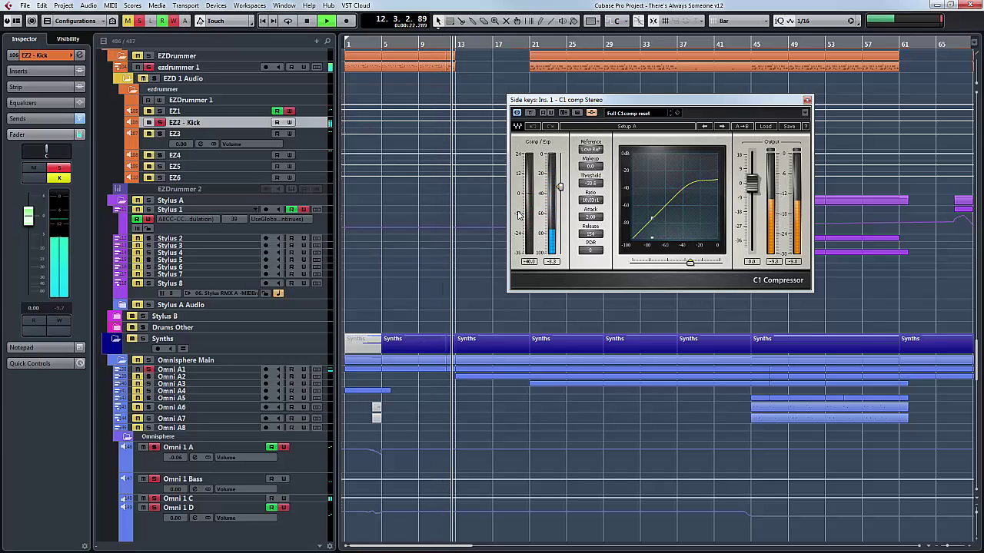
pyautogui.press('space')
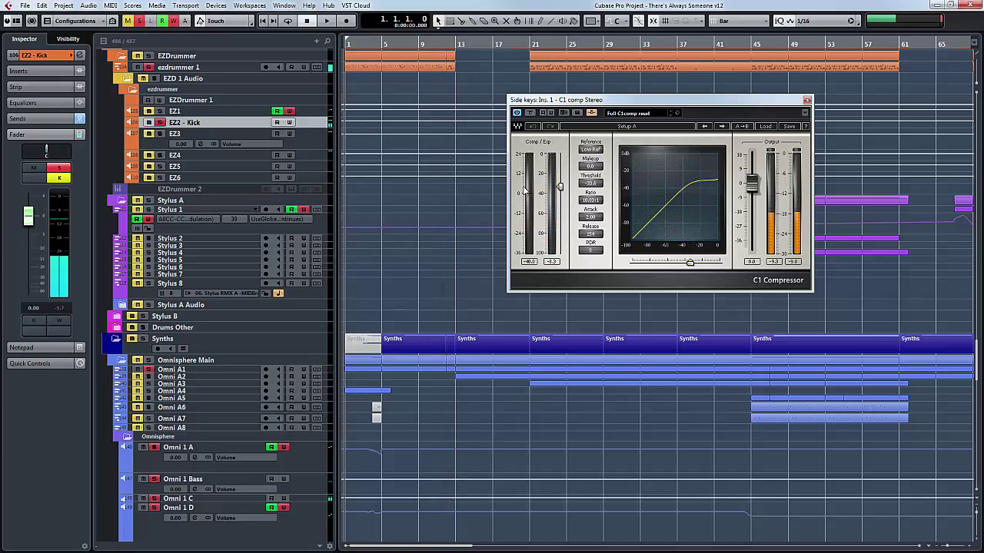
# Solo Omni A2 in place of Omni A1 and play it from bar 13 with its Omnisphere instrument open.
pyautogui.click(149, 360)
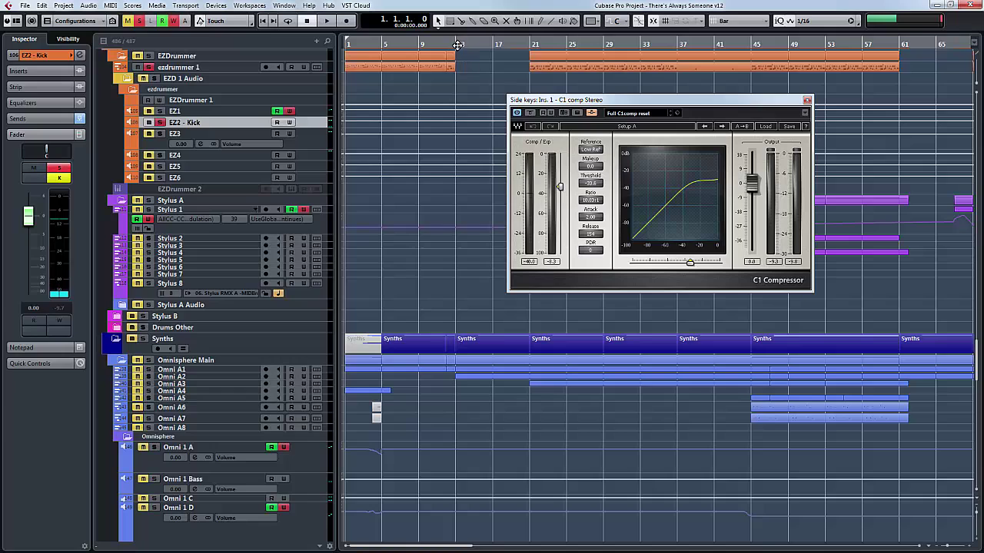
pyautogui.click(456, 44)
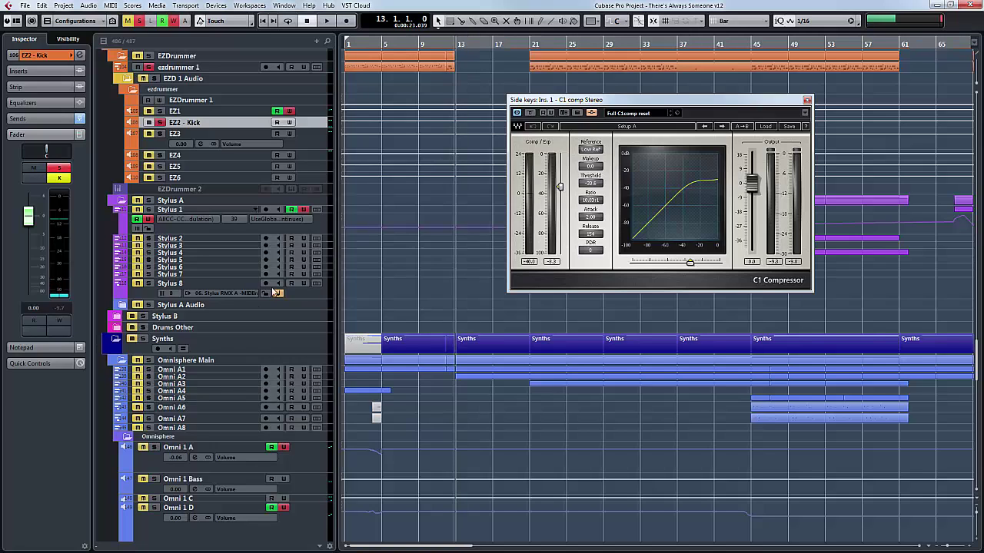
pyautogui.click(151, 377)
pyautogui.press('space')
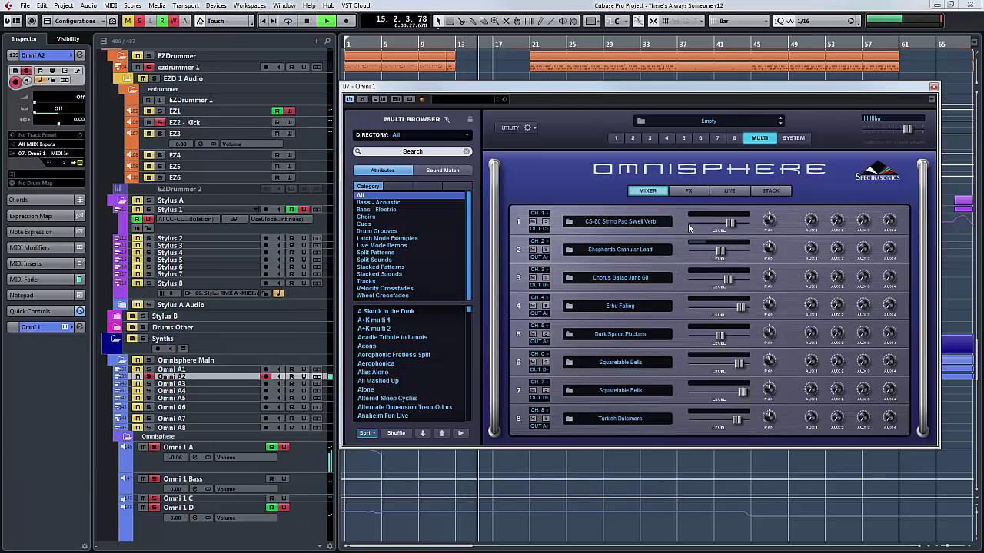
pyautogui.press('space')
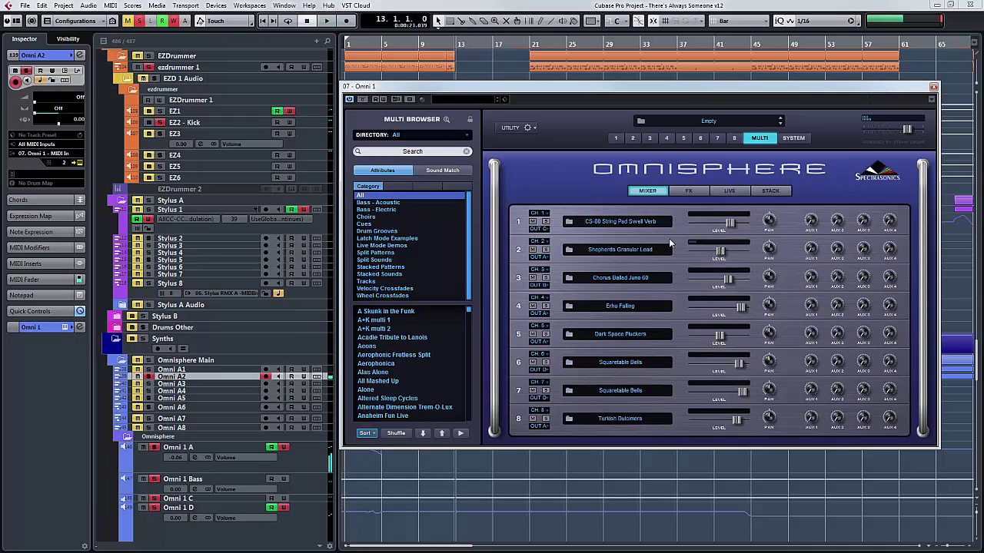
# Examine layer A of Omnisphere part 2, Shepherds Granular Lead, including its modulation matrix and mod envelopes.
pyautogui.click(632, 138)
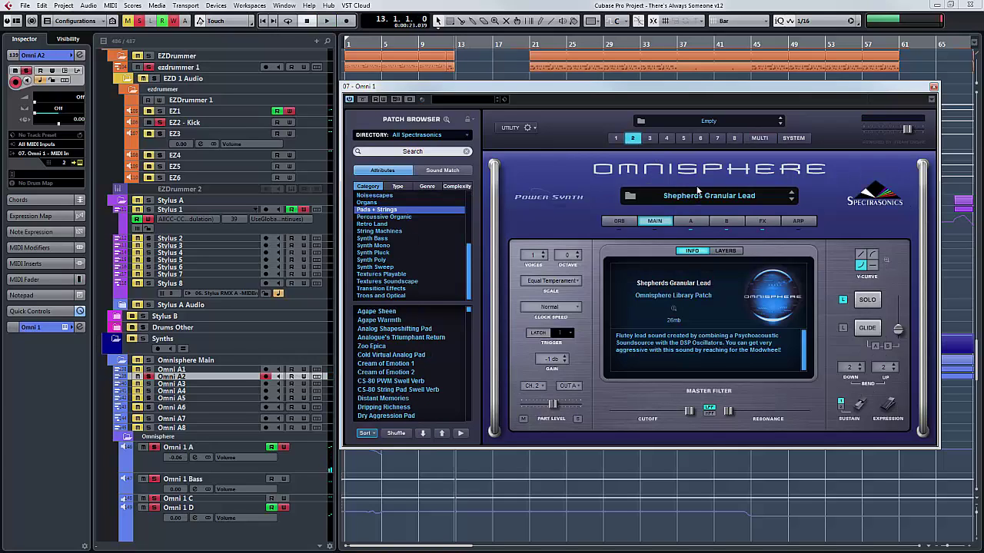
pyautogui.click(692, 220)
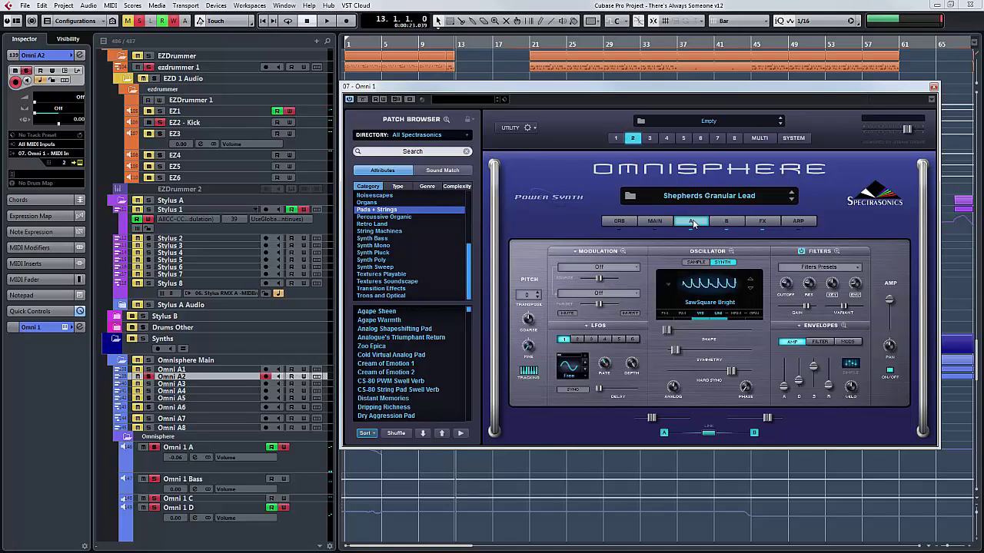
pyautogui.click(623, 250)
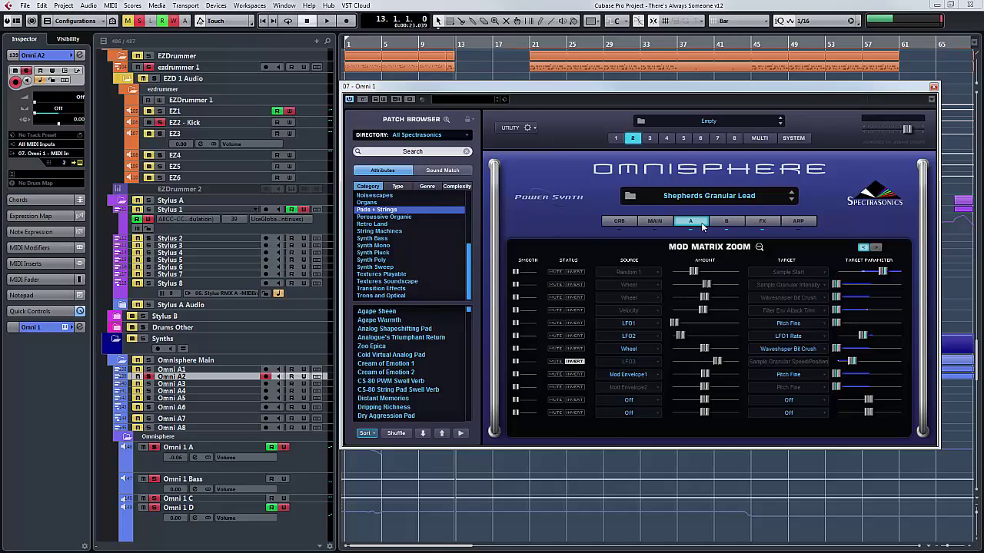
pyautogui.click(759, 247)
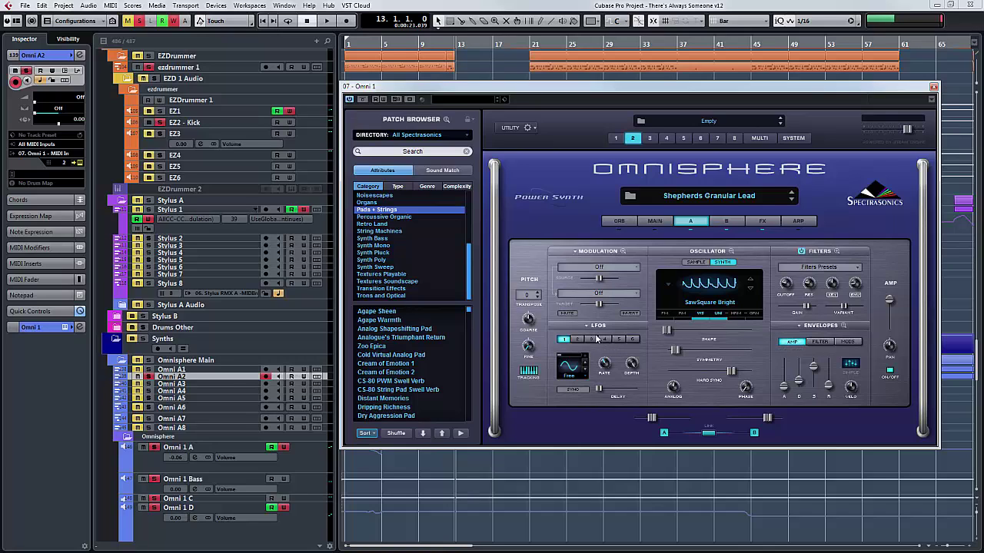
pyautogui.click(844, 343)
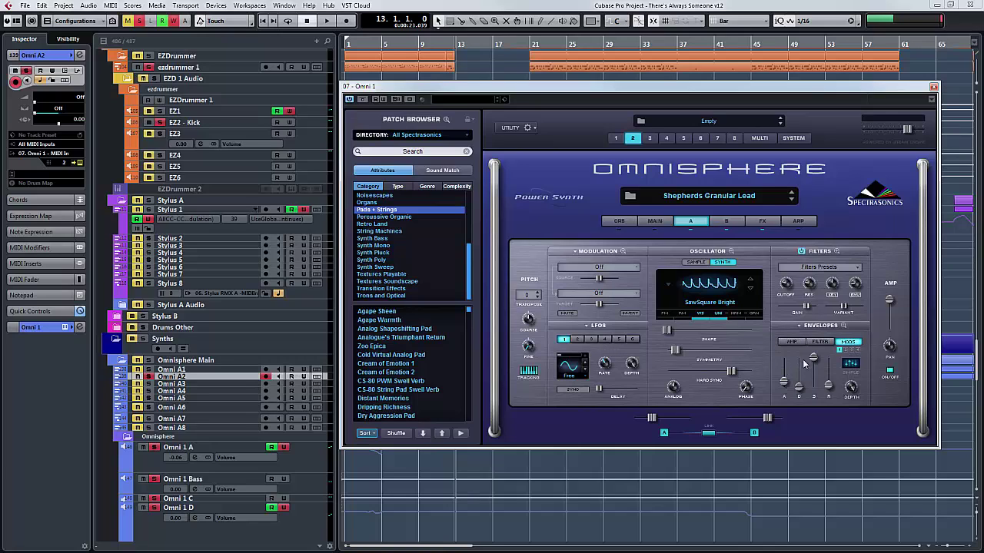
# Examine layer A's Mod 1 envelope in the enlarged Envelopes view, then return to the layer page and play Omni A2 from bar 13.
pyautogui.click(843, 326)
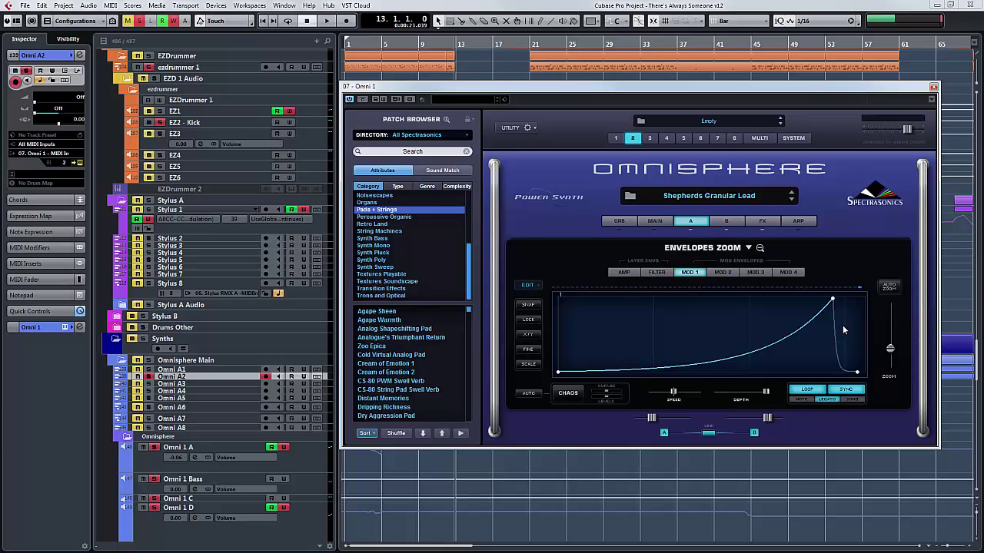
pyautogui.click(758, 249)
pyautogui.press('space')
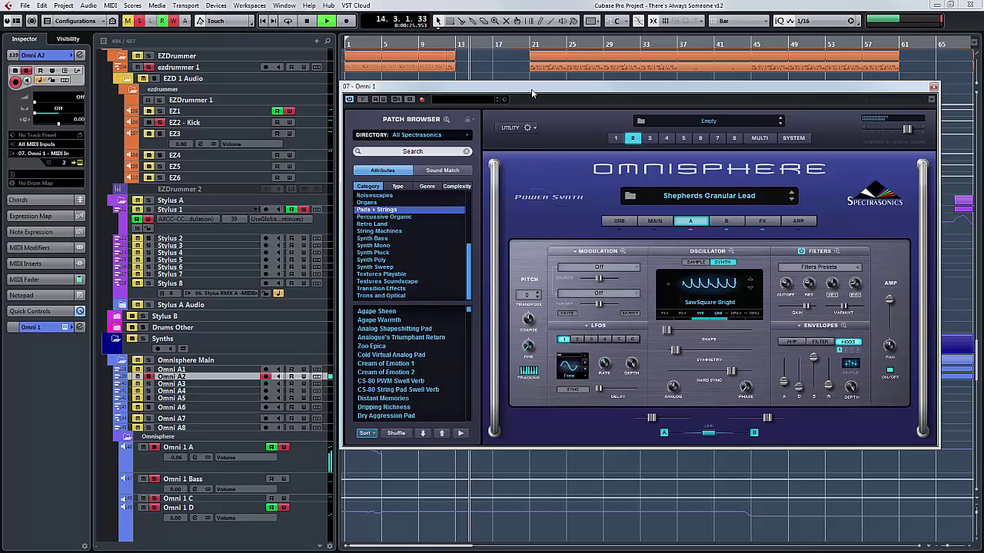
pyautogui.press('space')
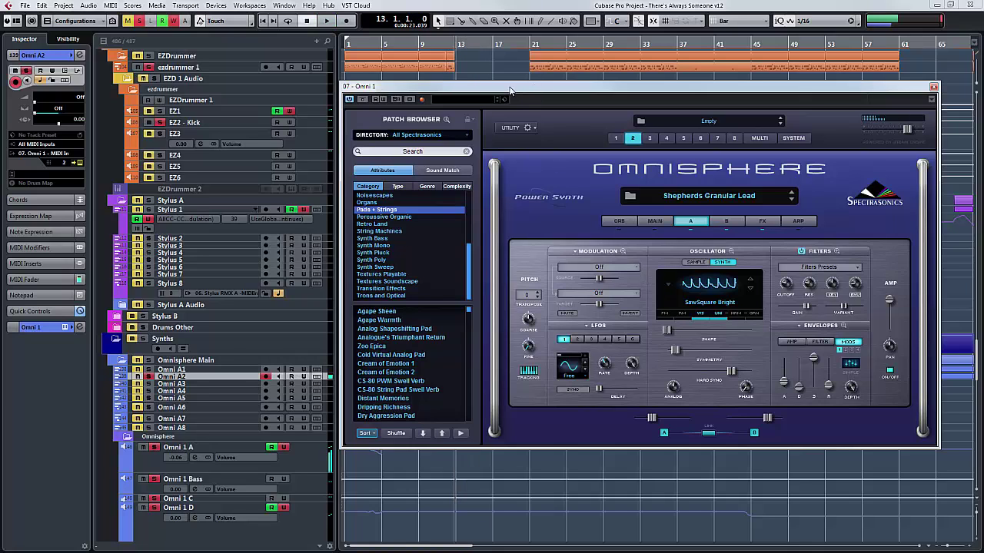
# Show the mixer page of Omnisphere's multi view with its eight parts, and reposition the instrument window to uncover the Omni tracks.
pyautogui.moveTo(510, 90); pyautogui.dragTo(375, 93)
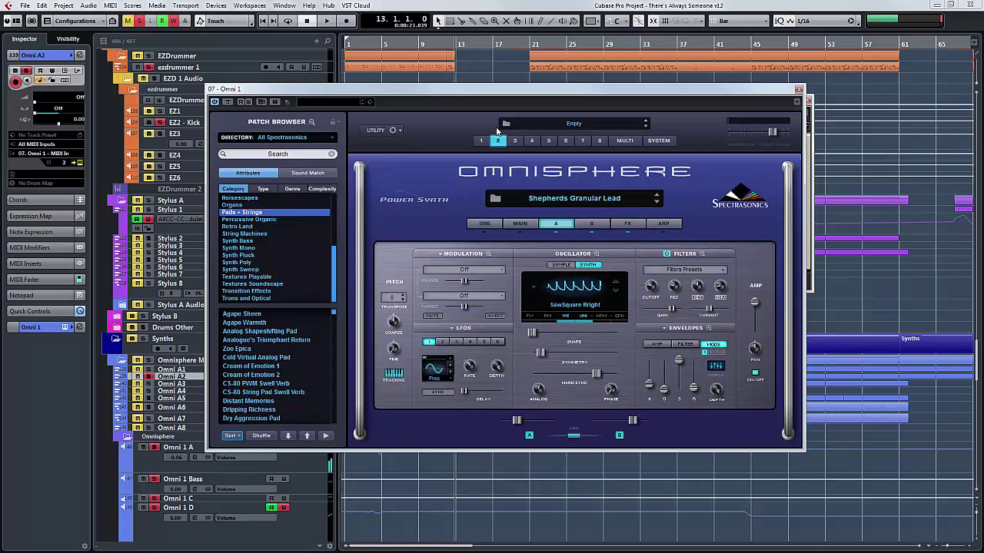
pyautogui.click(624, 142)
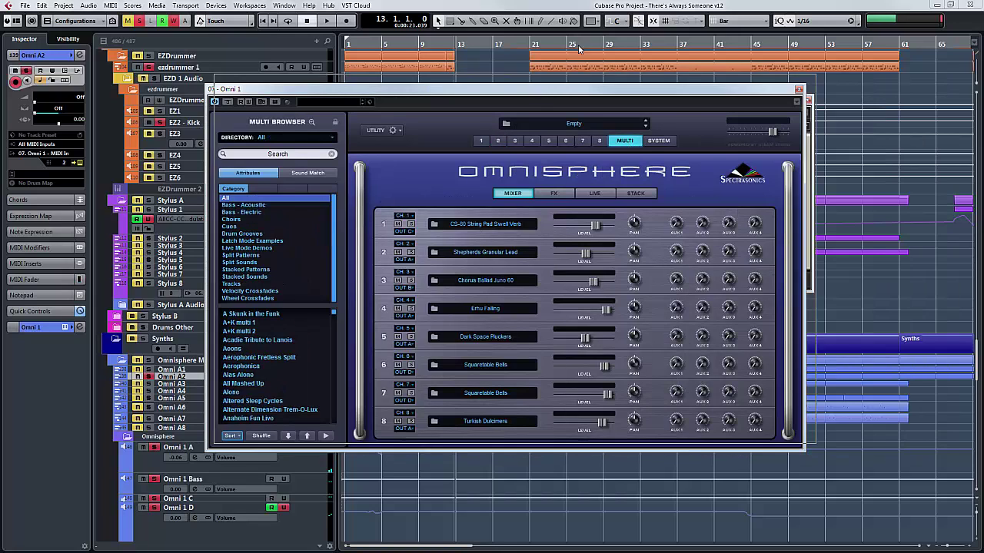
pyautogui.moveTo(538, 90); pyautogui.dragTo(591, 33)
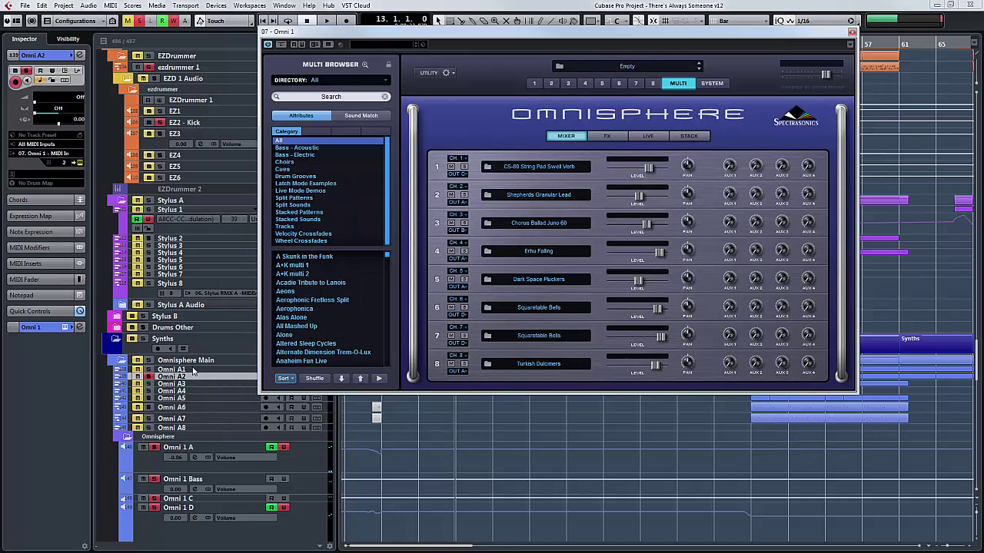
# Solo Omni A3 and play it from bar 45 while watching part 3, Chorus Ballad Juno 60, in Omnisphere.
pyautogui.click(154, 383)
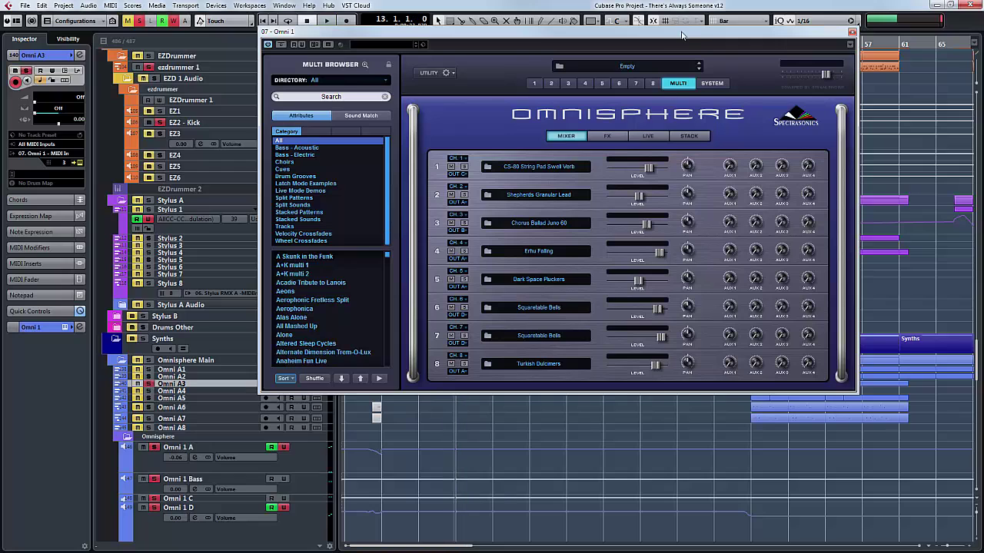
pyautogui.moveTo(681, 36); pyautogui.dragTo(550, 36)
pyautogui.click(743, 46)
pyautogui.press('space')
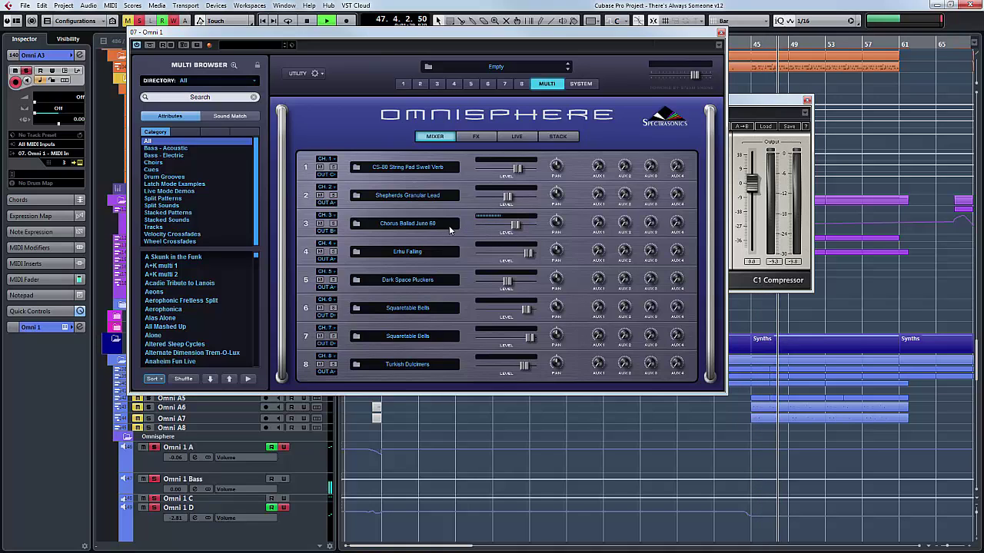
pyautogui.press('space')
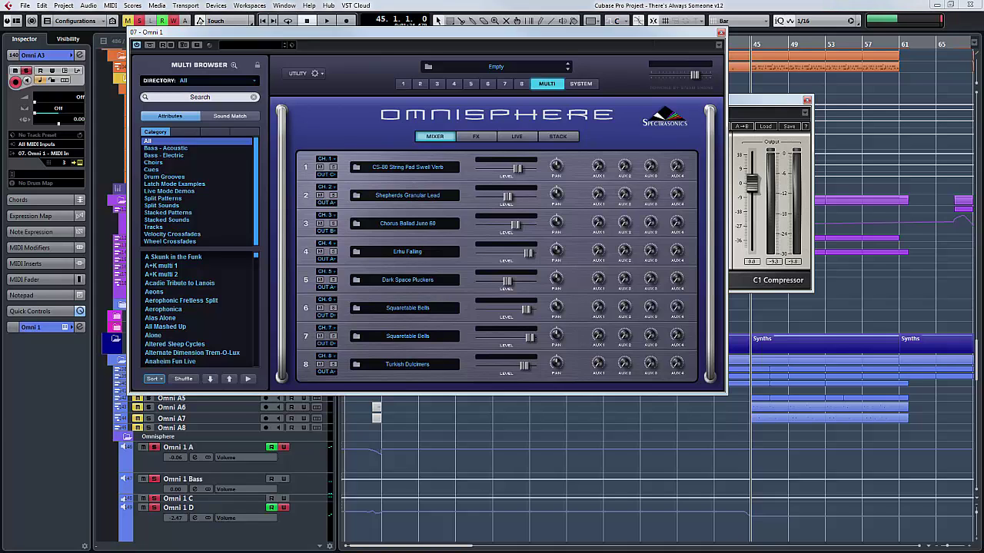
# In the MixConsole, close the Side keys compressor and examine the C1 compressor insert on the Bass group.
pyautogui.press('F3')
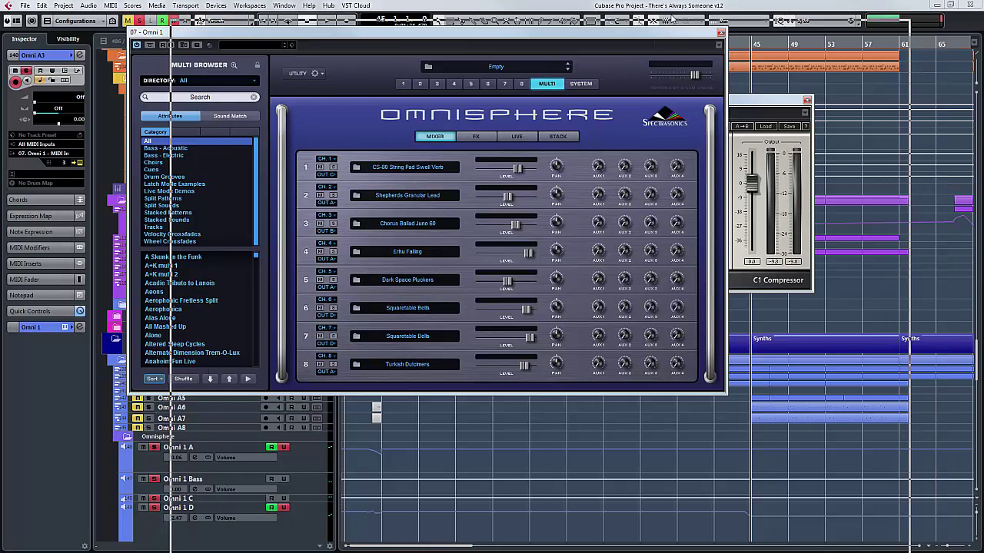
pyautogui.moveTo(589, 34); pyautogui.dragTo(269, 40)
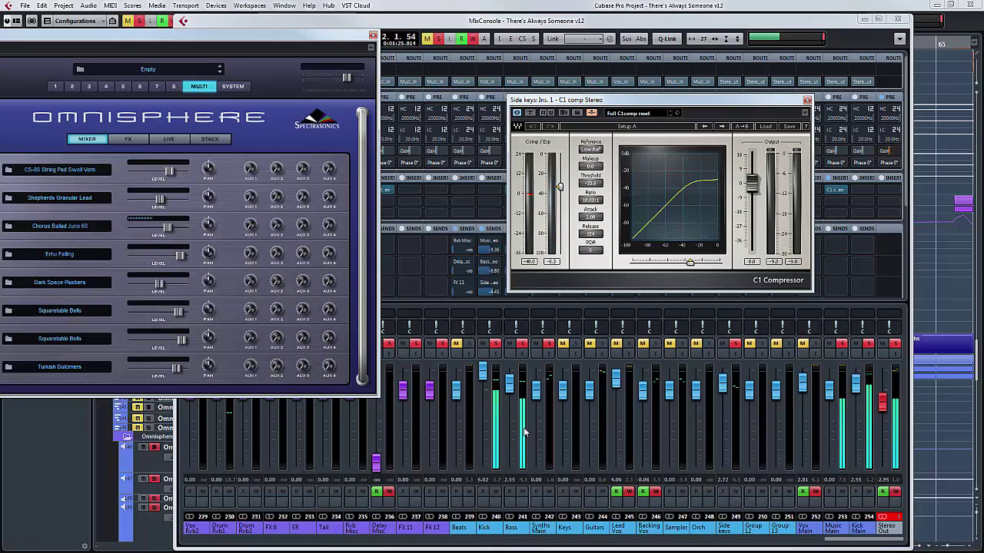
pyautogui.click(807, 100)
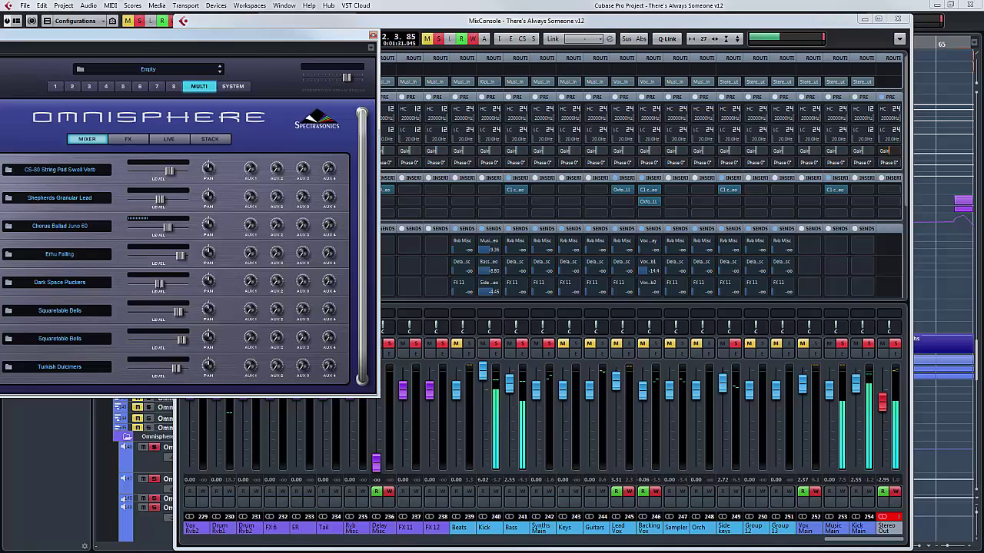
pyautogui.click(516, 189)
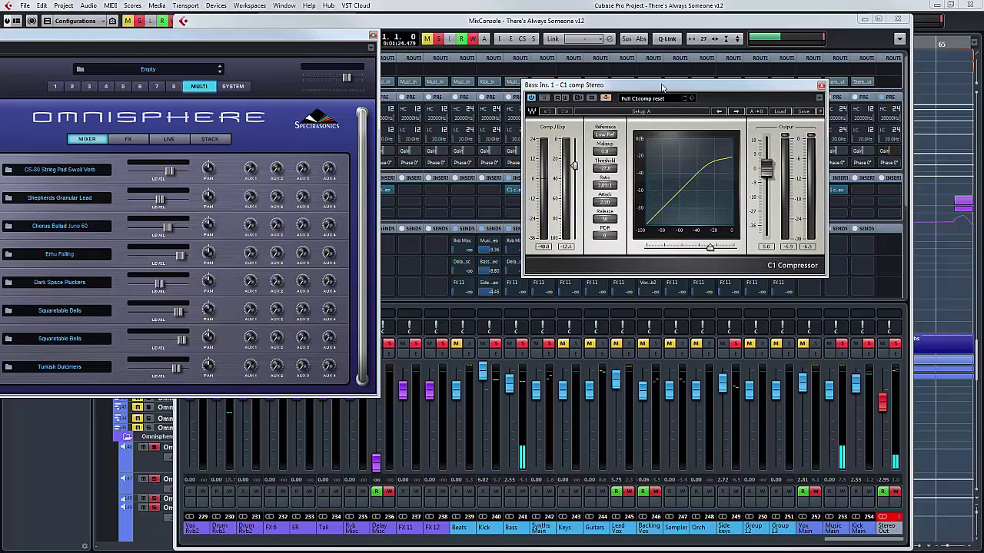
pyautogui.moveTo(660, 86); pyautogui.dragTo(657, 76)
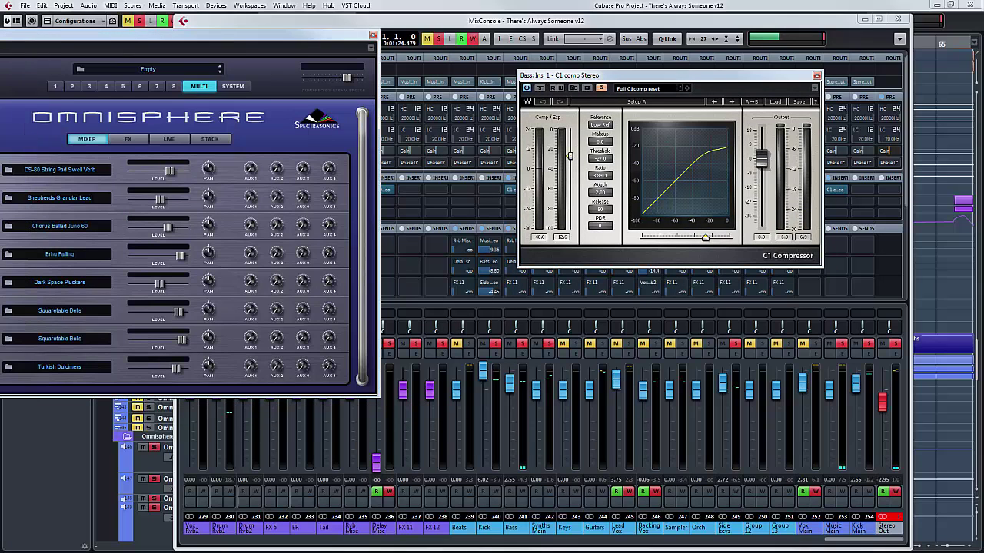
# Bring the full Omnisphere window back into view and close the MixConsole.
pyautogui.moveTo(338, 34); pyautogui.dragTo(684, 59)
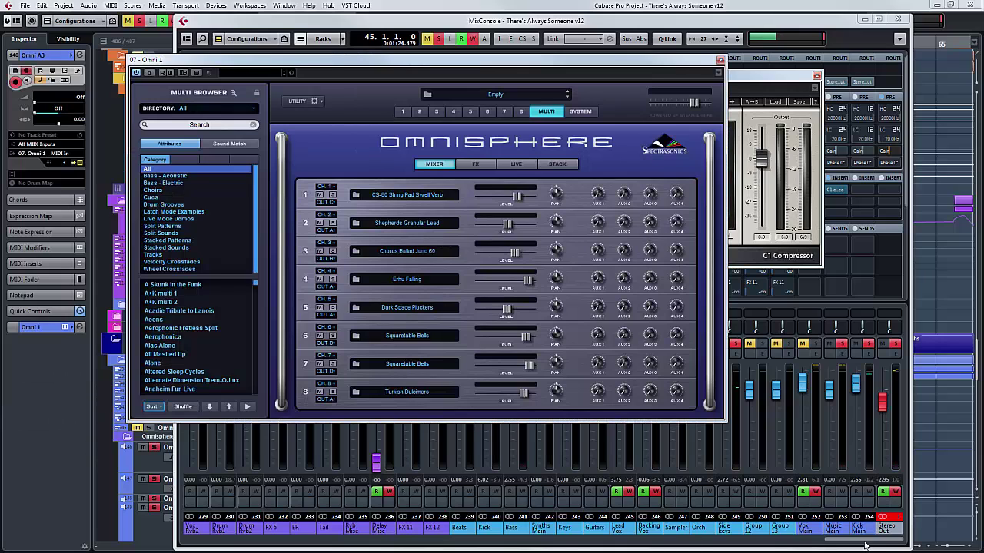
pyautogui.moveTo(865, 542); pyautogui.dragTo(748, 544)
pyautogui.moveTo(494, 61); pyautogui.dragTo(644, 33)
pyautogui.press('F3')
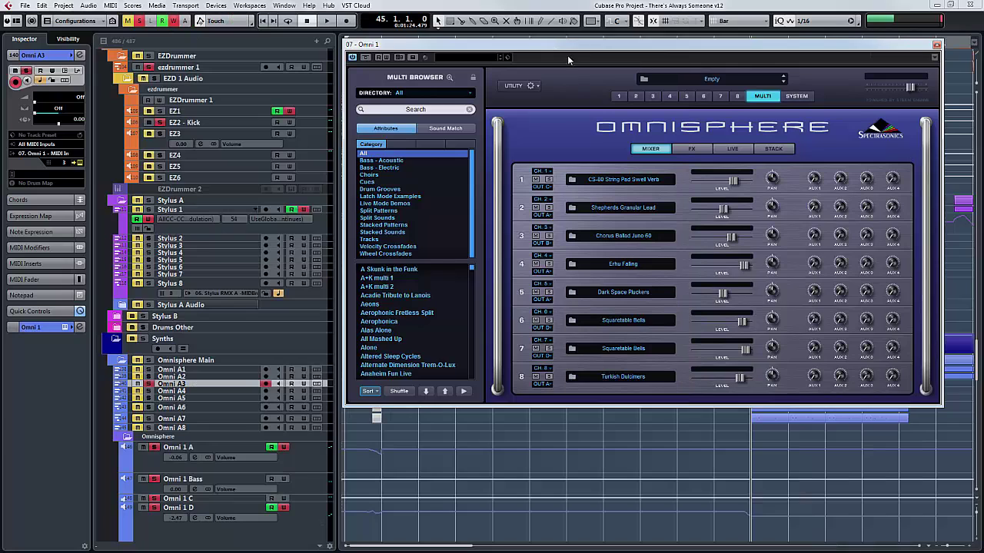
# Solo Omni A4 and play it from bar 1, watching part 4, Erhu Falling, in Omnisphere.
pyautogui.moveTo(582, 50); pyautogui.dragTo(616, 47)
pyautogui.press('Home')
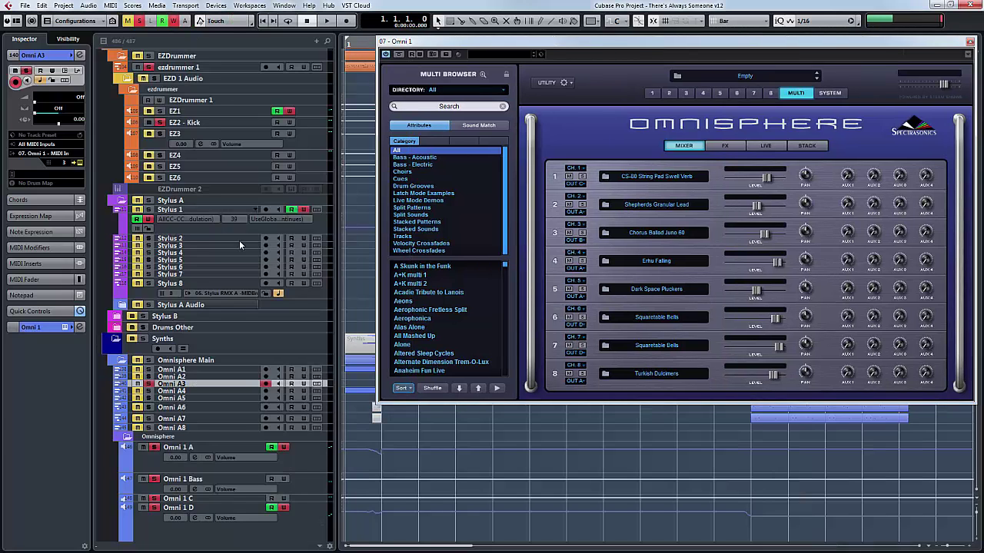
pyautogui.click(152, 392)
pyautogui.press('space')
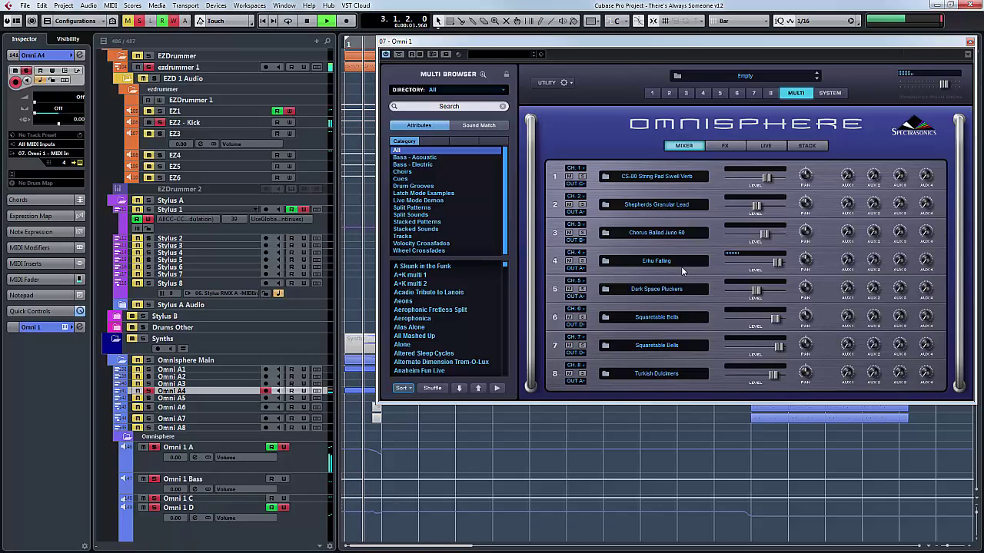
pyautogui.press('space')
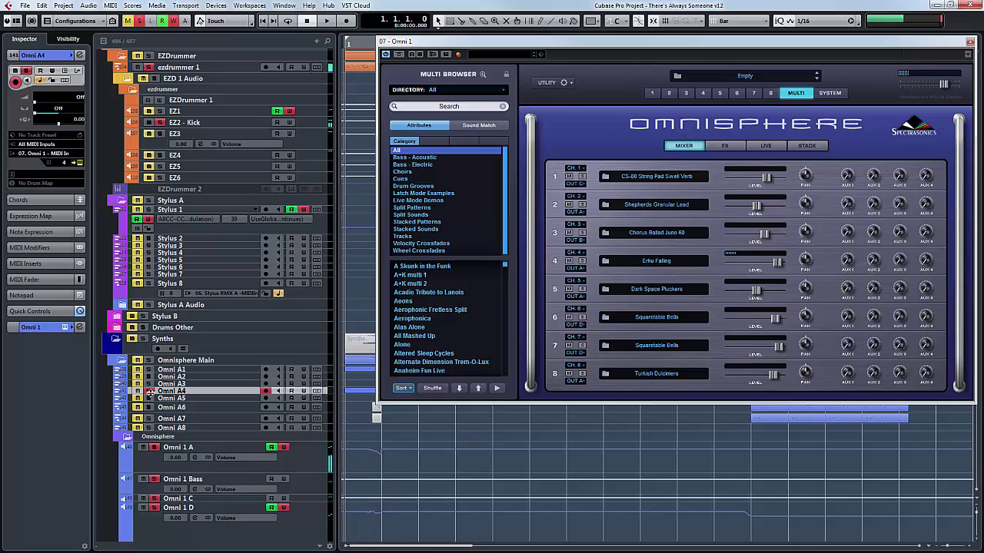
# Unsolo Omni A4, solo Omni A6 and Omni A7 together, and play the two Squaretable Bells parts from bar 45.
pyautogui.click(148, 391)
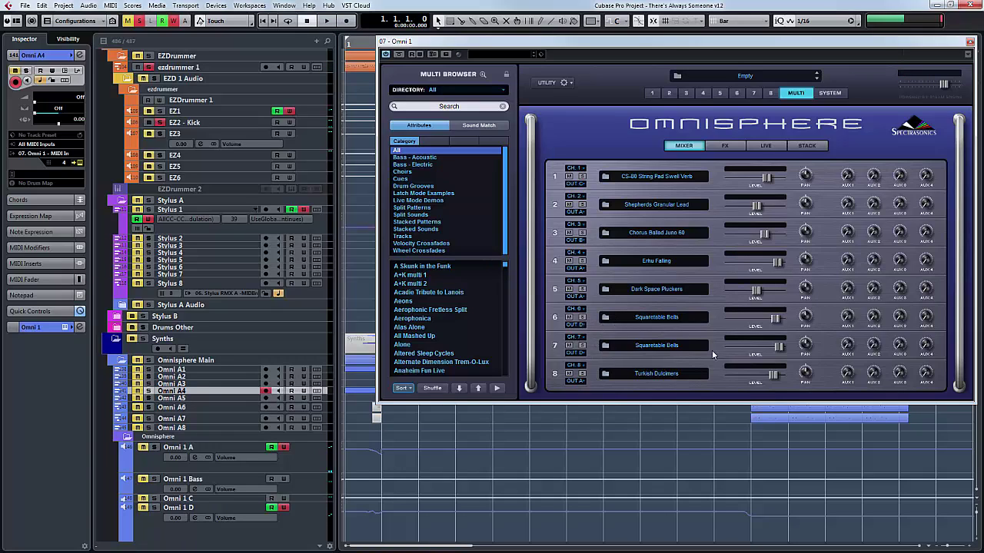
pyautogui.click(148, 408)
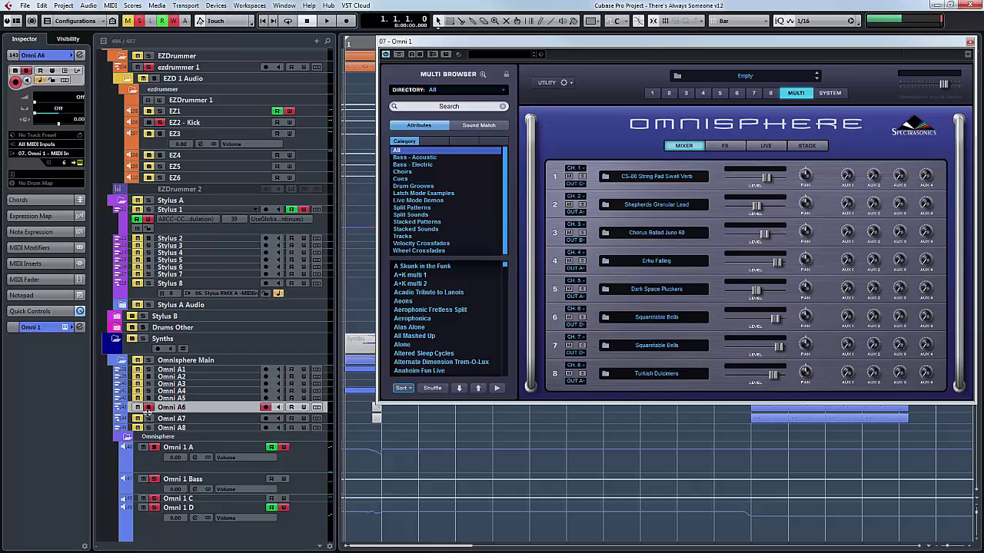
pyautogui.click(149, 418)
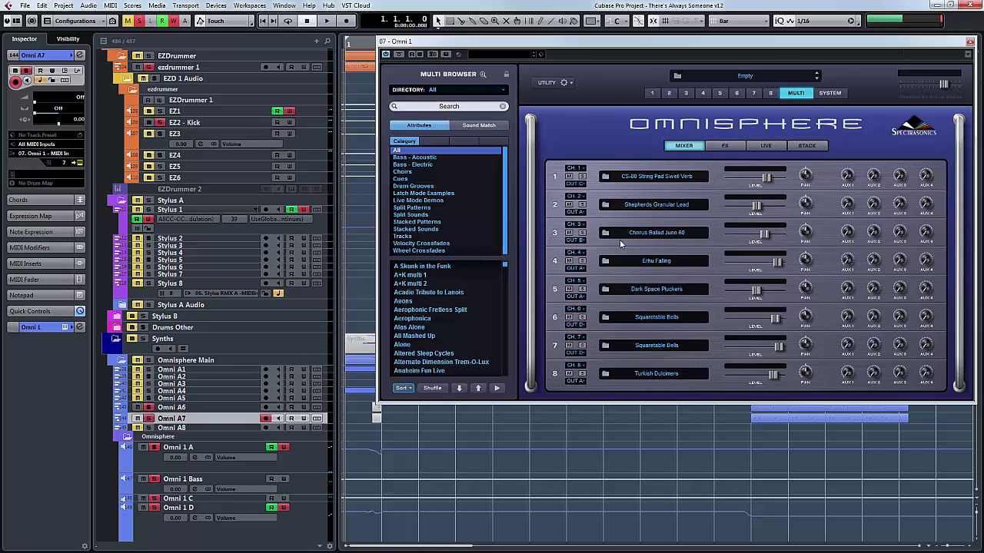
pyautogui.moveTo(933, 42); pyautogui.dragTo(604, 72)
pyautogui.click(753, 53)
pyautogui.press('space')
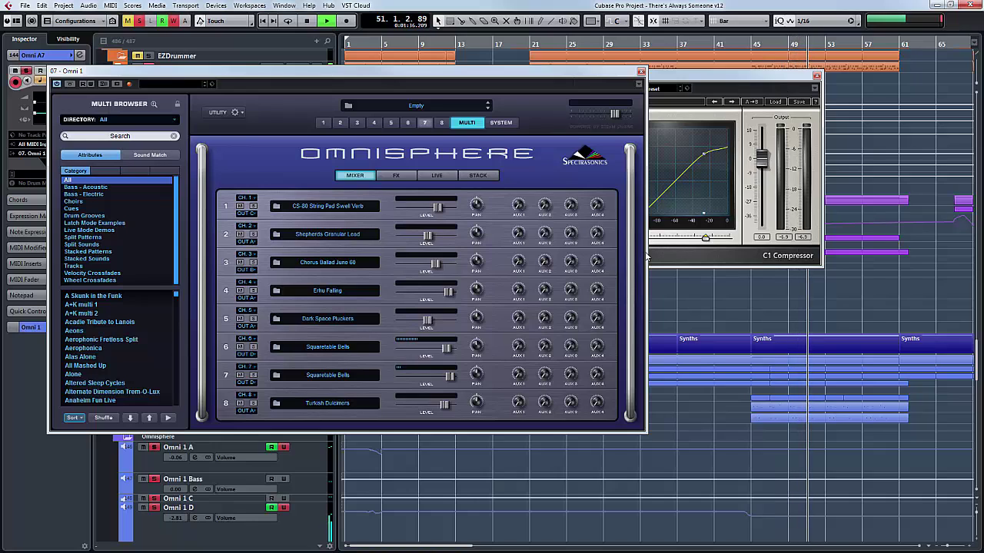
pyautogui.press('space')
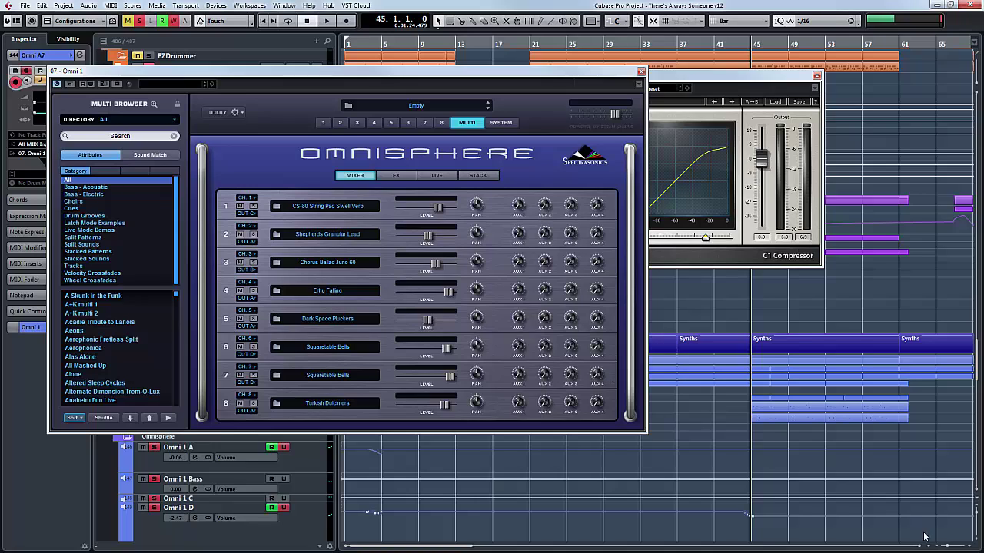
# Solo Omni A8 in place of Omni A6 and A7 and play it from bar 97.
pyautogui.click(947, 547)
pyautogui.click(947, 547)
pyautogui.moveTo(458, 548); pyautogui.dragTo(519, 548)
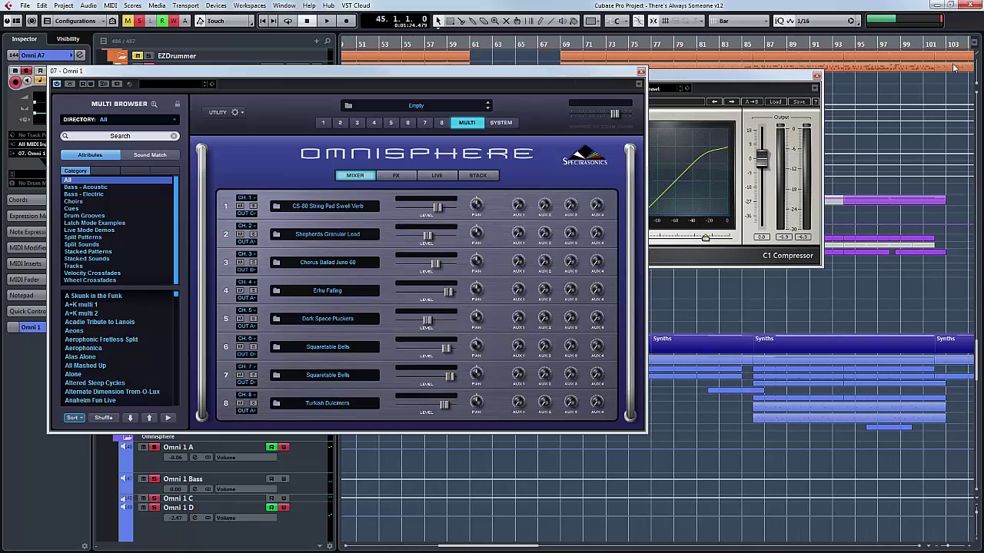
pyautogui.click(878, 44)
pyautogui.press('space')
pyautogui.press('space')
pyautogui.moveTo(355, 73); pyautogui.dragTo(503, 39)
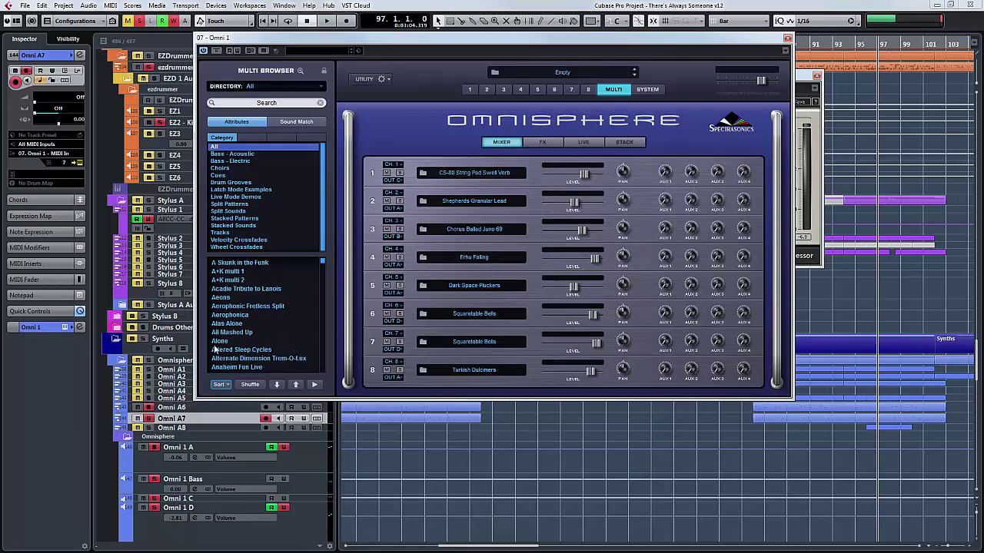
pyautogui.click(151, 428)
pyautogui.press('space')
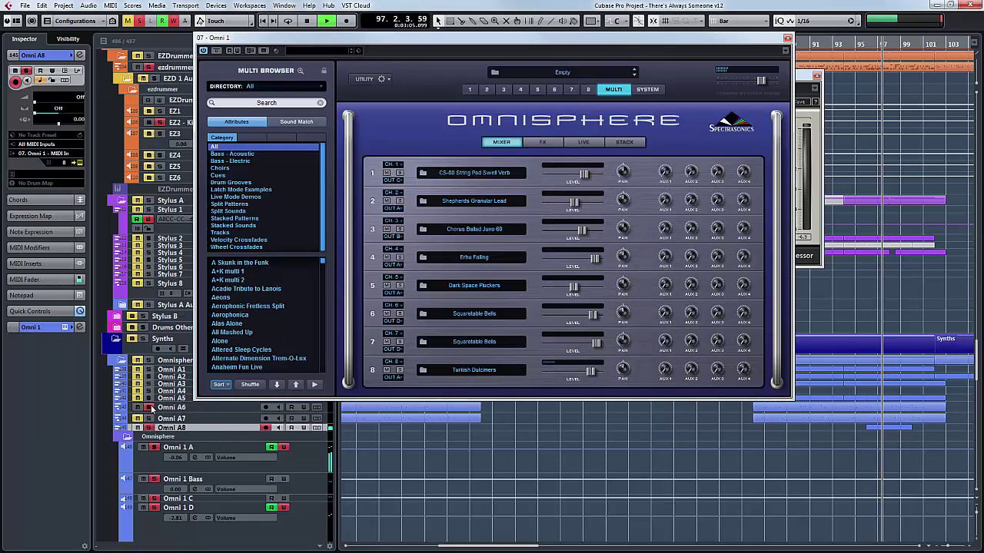
pyautogui.press('space')
# Clear all track solos and play the full arrangement from bar 95 while watching the Omnisphere part levels.
pyautogui.click(865, 44)
pyautogui.click(864, 45)
pyautogui.click(855, 44)
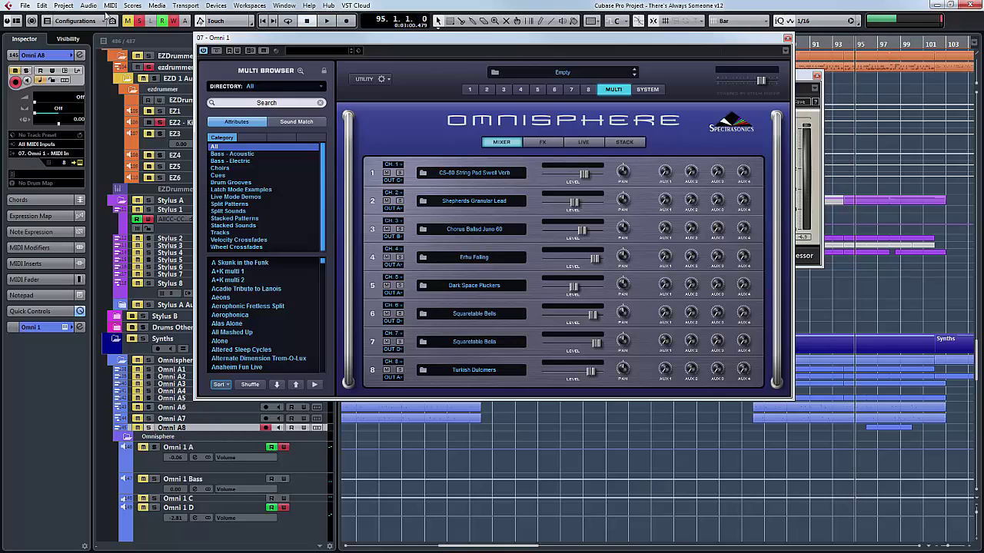
pyautogui.click(139, 21)
pyautogui.press('space')
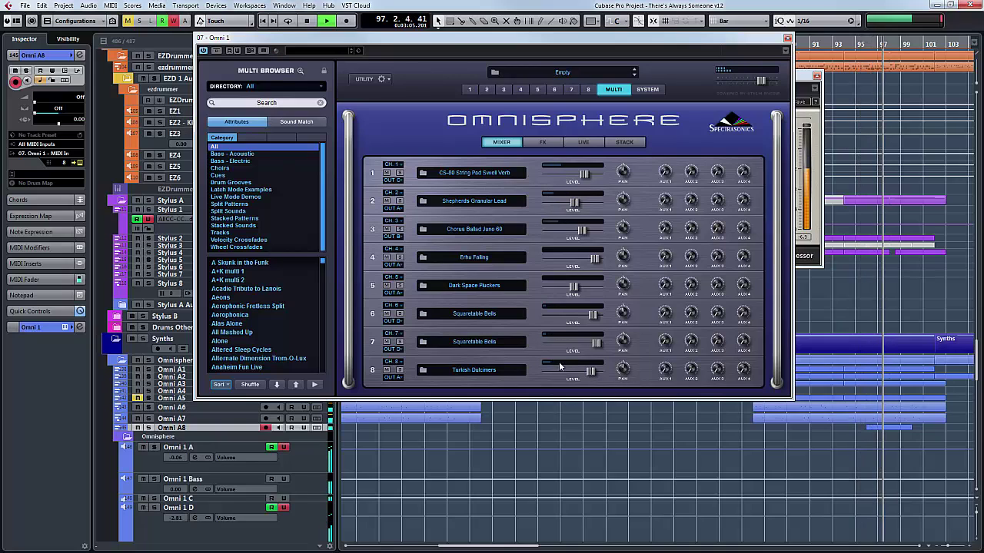
pyautogui.press('space')
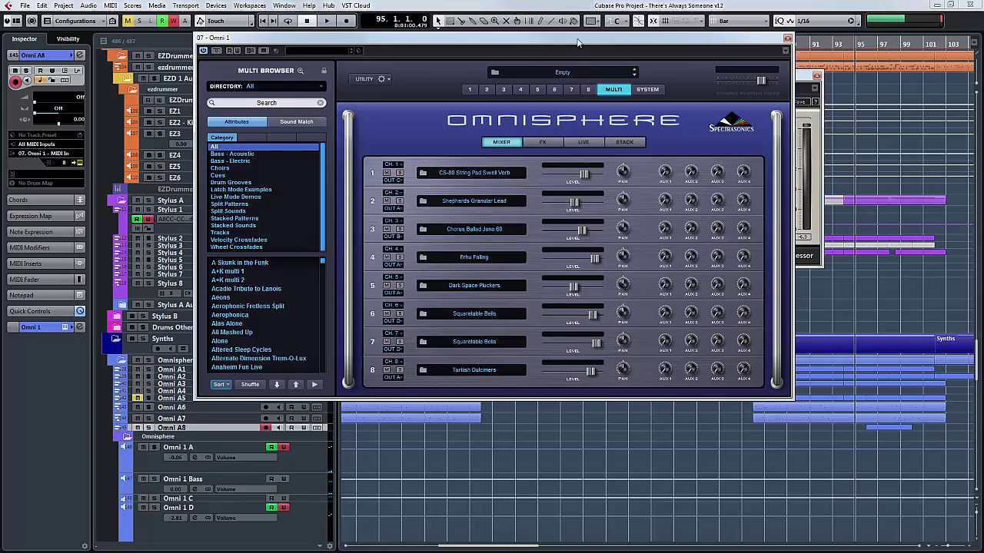
# Close the Omnisphere instrument and the Bass group's C1 compressor windows.
pyautogui.hotkey('ctrl', 'w')
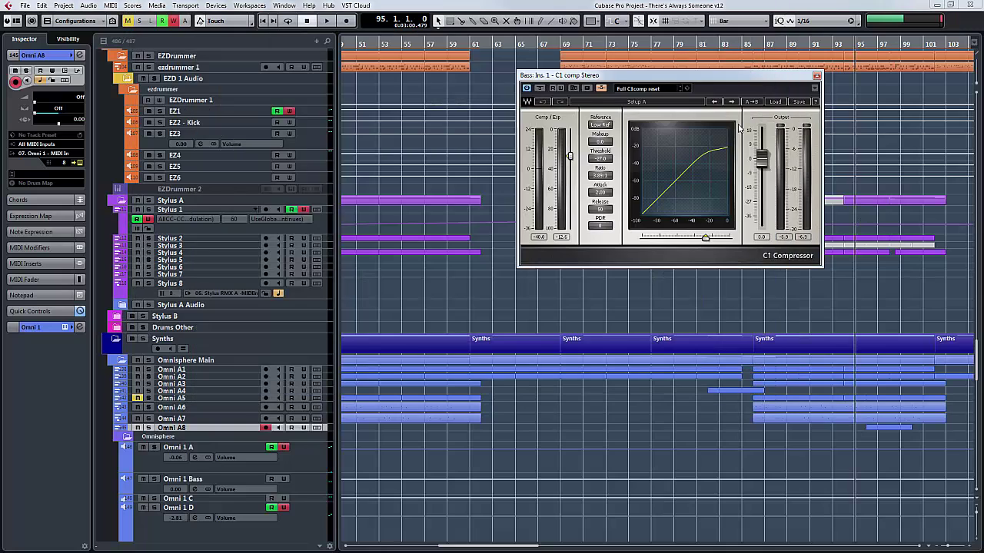
pyautogui.click(817, 76)
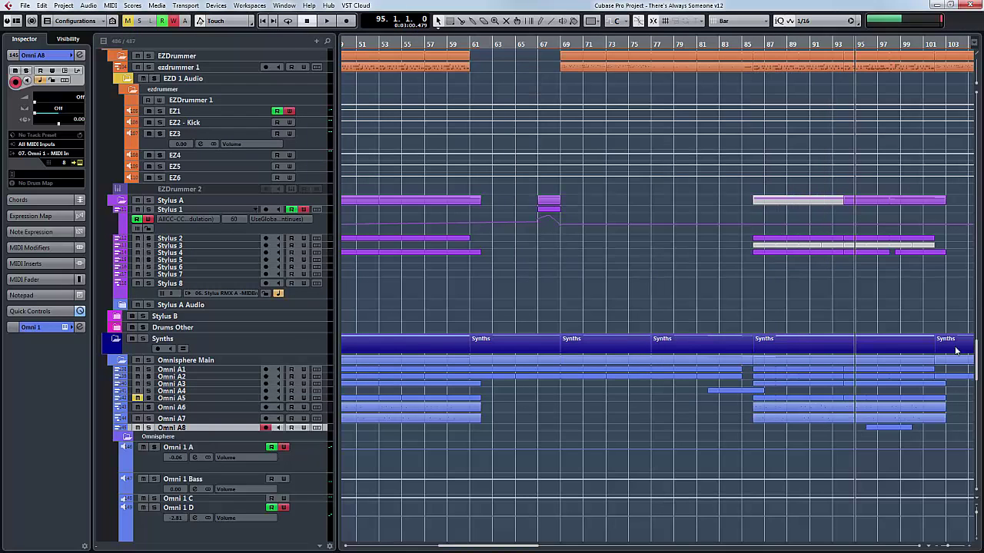
# Solo the Nexus 01 track and play it from the start of its section at bar 86.
pyautogui.moveTo(978, 380); pyautogui.dragTo(973, 413)
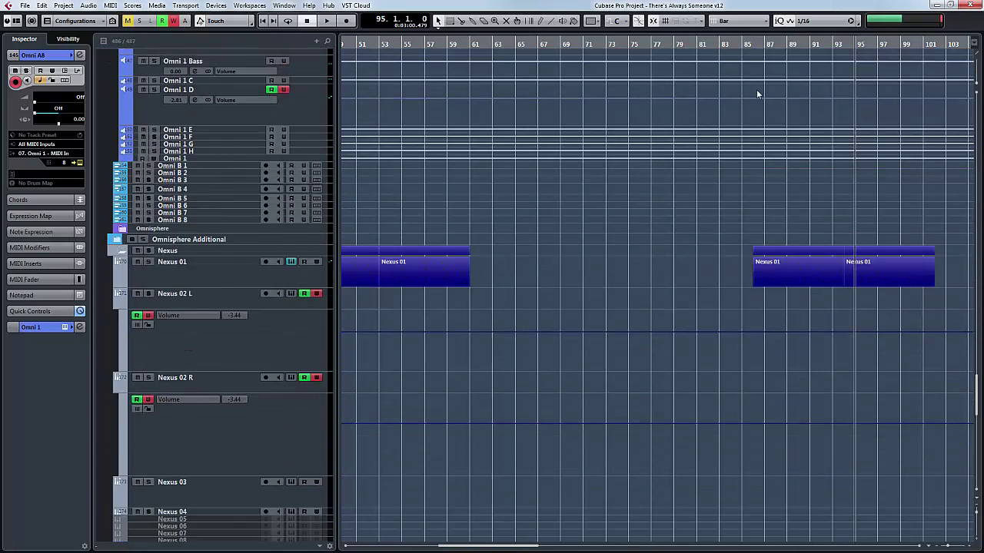
pyautogui.click(753, 46)
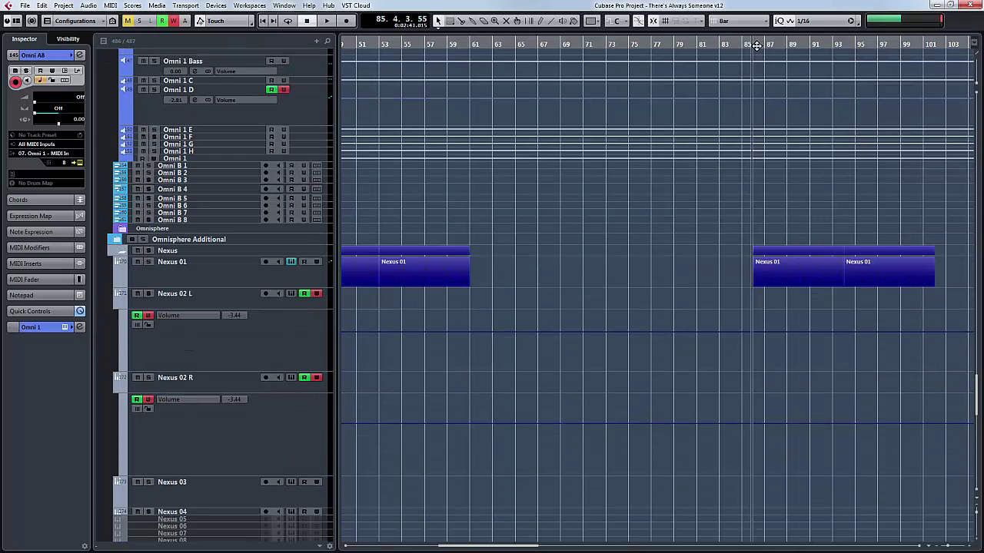
pyautogui.click(148, 262)
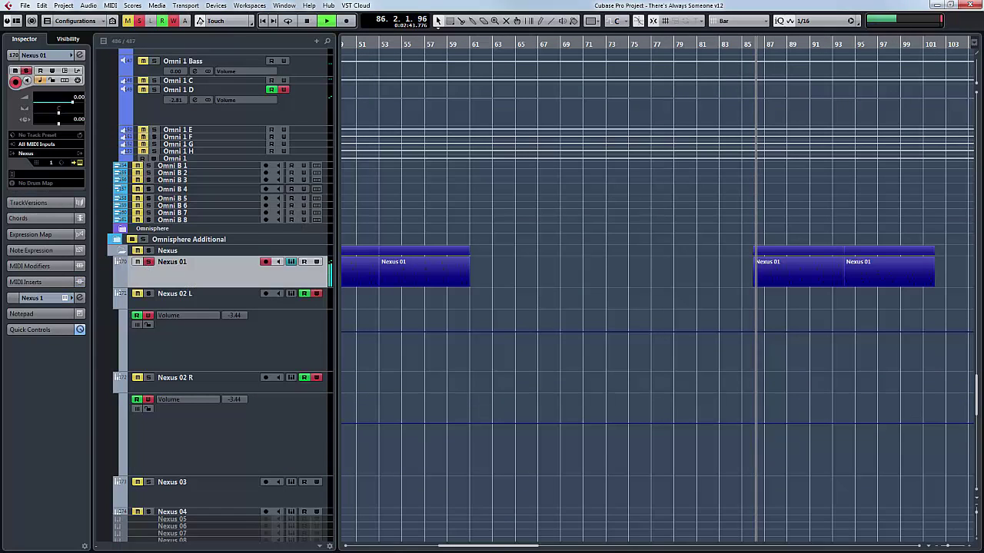
# Open the Nexus 1 instrument from the Nexus 01 track, play its soloed part from bar 86, and close the instrument.
pyautogui.press('space')
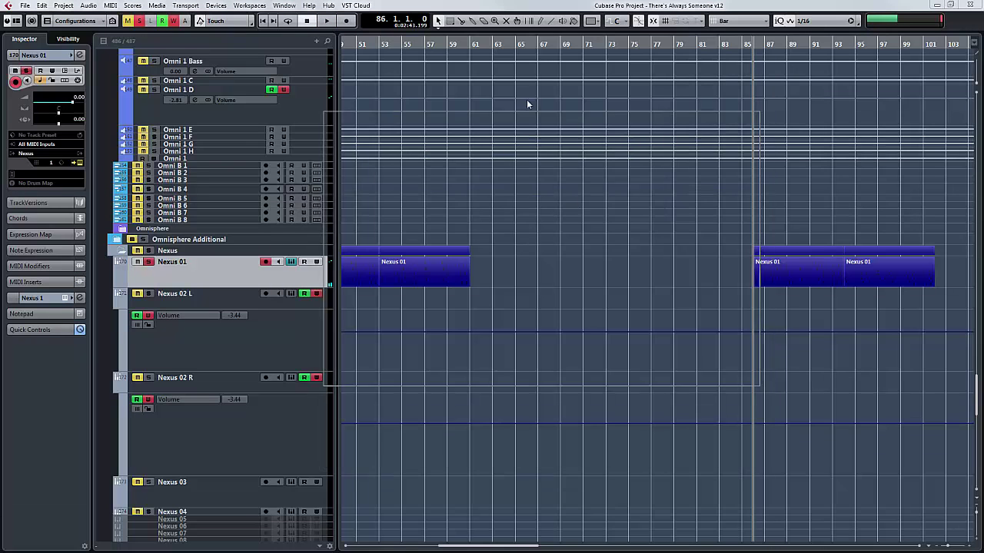
pyautogui.hotkey('ctrl', 'e')
pyautogui.press('space')
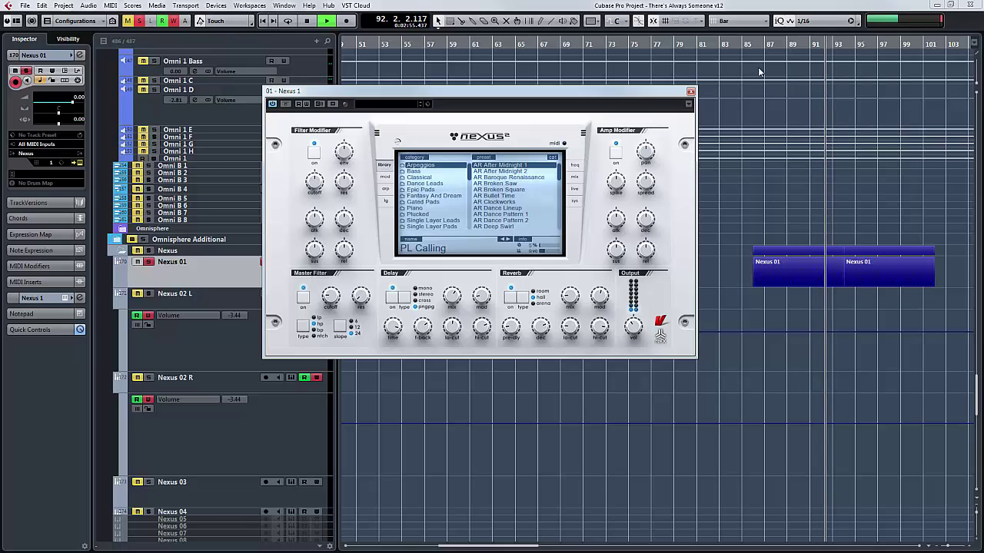
pyautogui.press('space')
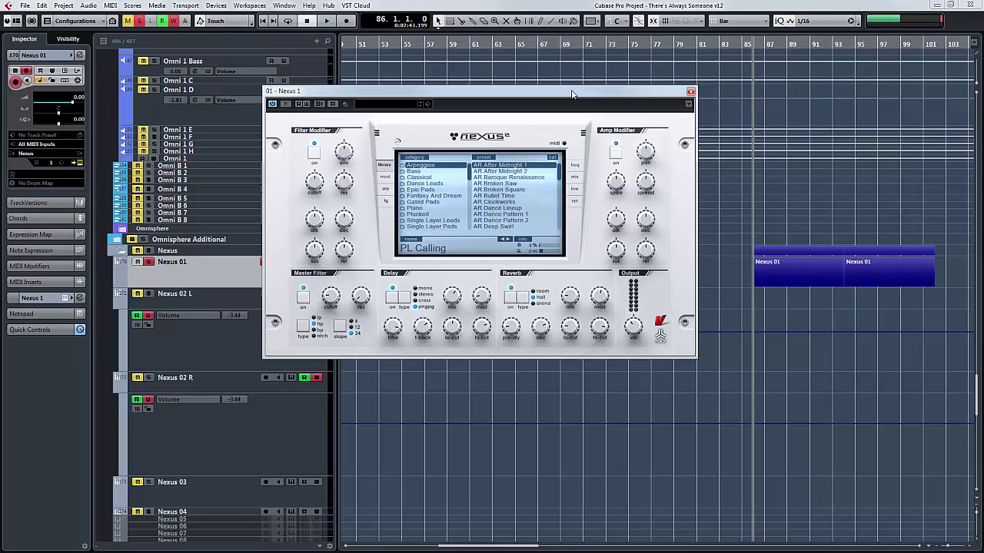
pyautogui.press('Escape')
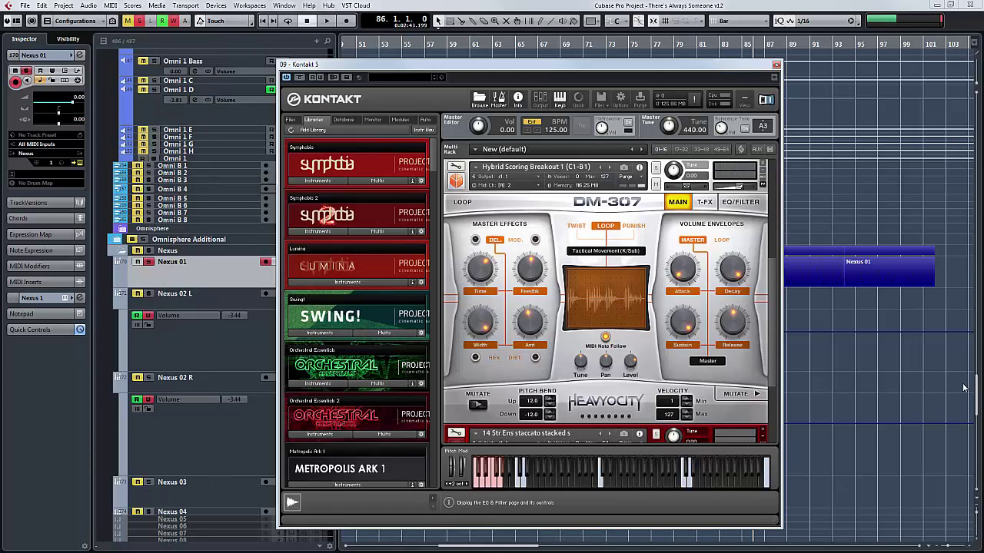
# Show the 14 Str Ens staccato stacked instrument in Kontakt 5, solo the KSA 3 track and play it from bar 86.
pyautogui.moveTo(978, 390); pyautogui.dragTo(979, 435)
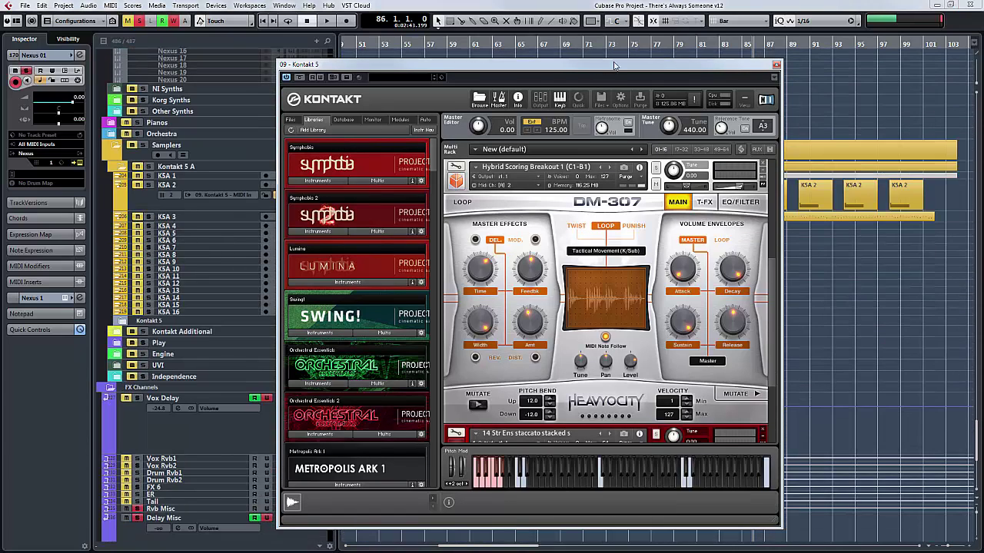
pyautogui.scroll(-3, 877, 340)
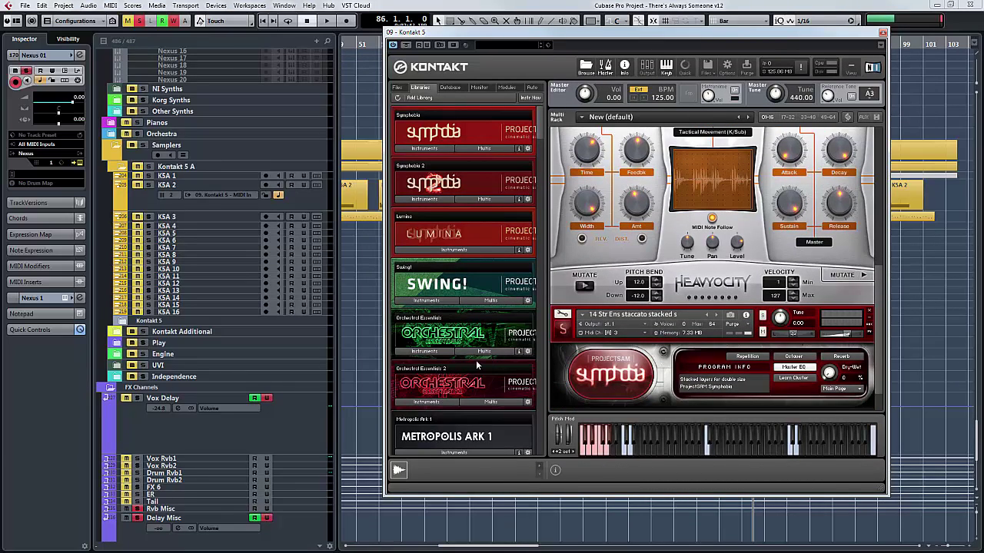
pyautogui.click(154, 221)
pyautogui.press('space')
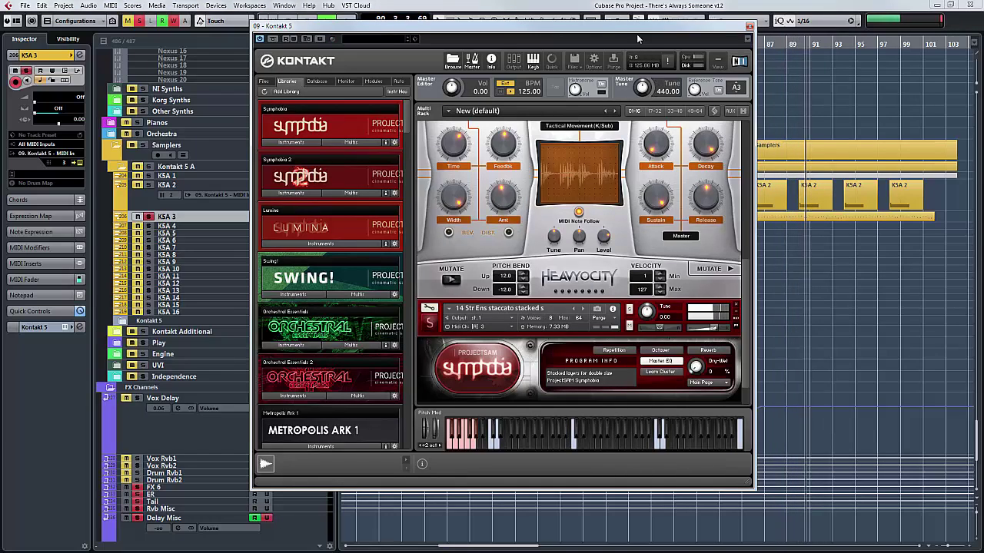
# Clear all track solos and close the Kontakt 5 instrument.
pyautogui.moveTo(621, 33); pyautogui.dragTo(405, 49)
pyautogui.moveTo(977, 446); pyautogui.dragTo(974, 375)
pyautogui.moveTo(405, 49); pyautogui.dragTo(436, 47)
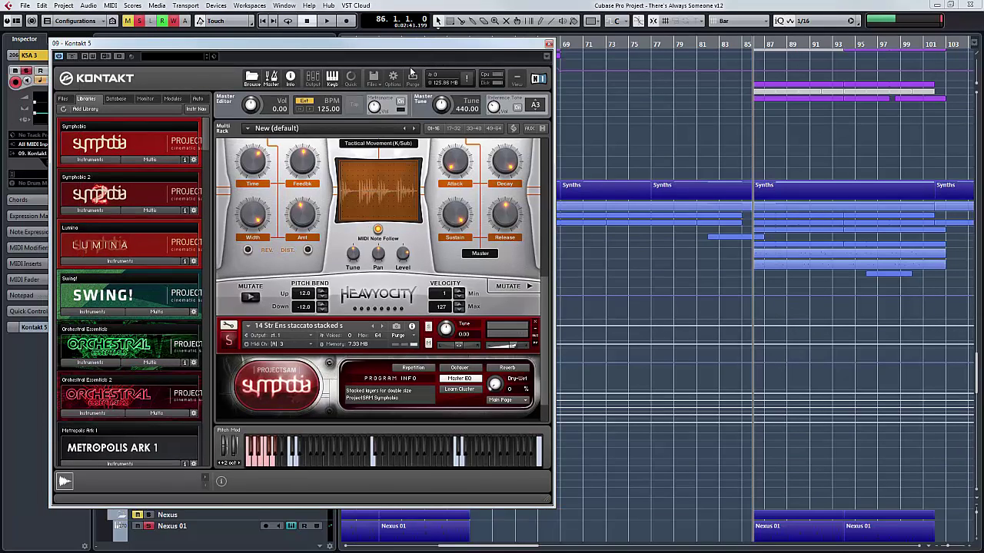
pyautogui.click(141, 21)
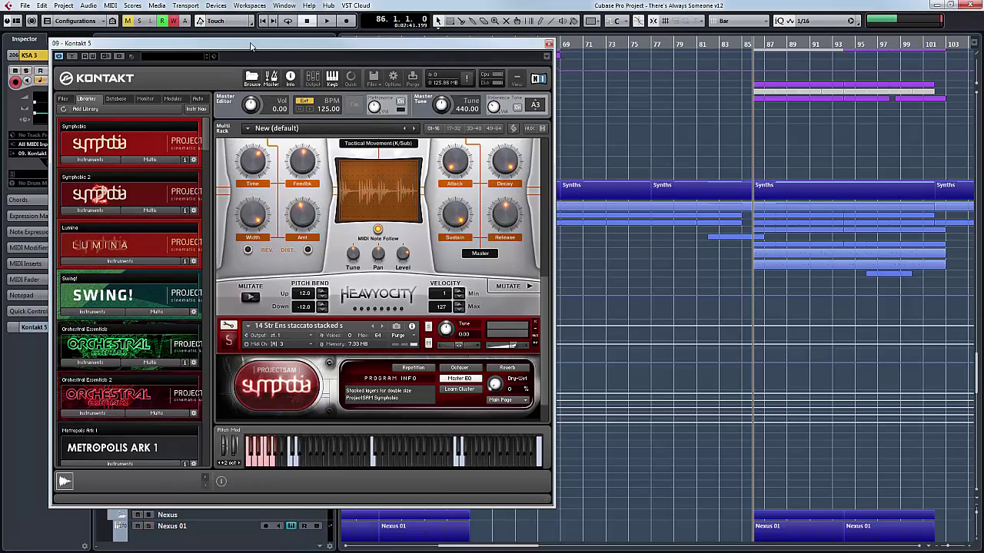
pyautogui.click(548, 43)
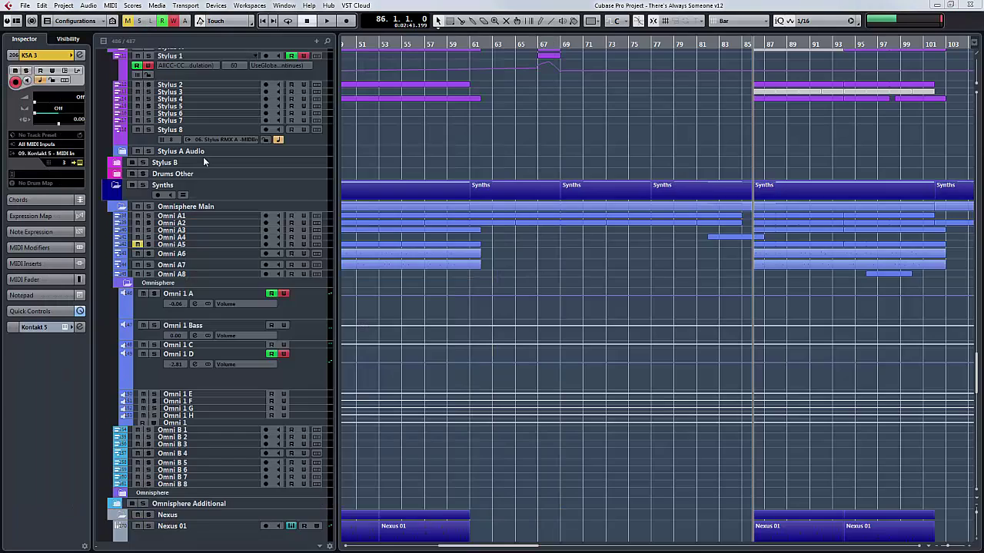
# Solo the EZDrummer and Stylus A folders and play the drums from bar 86.
pyautogui.scroll(5, 237, 164)
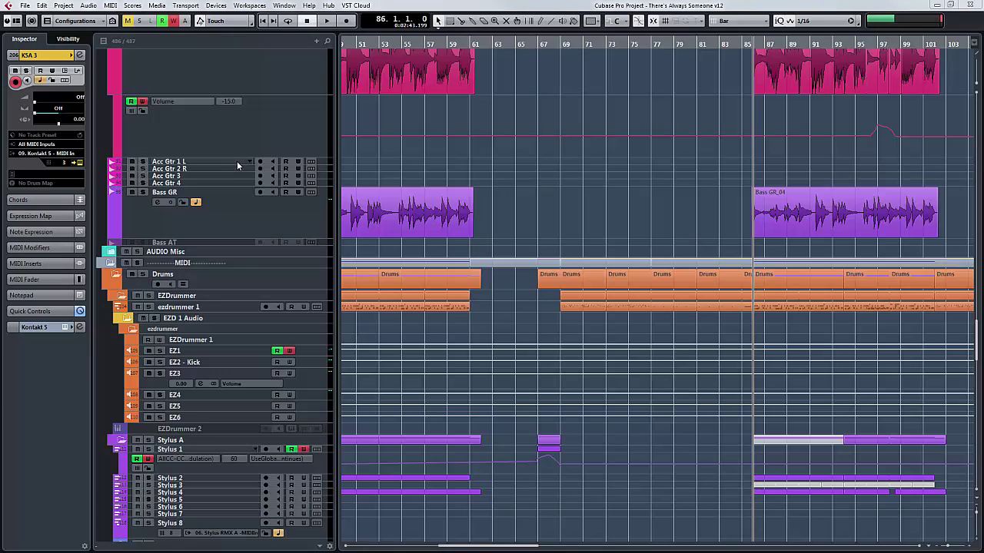
pyautogui.click(149, 296)
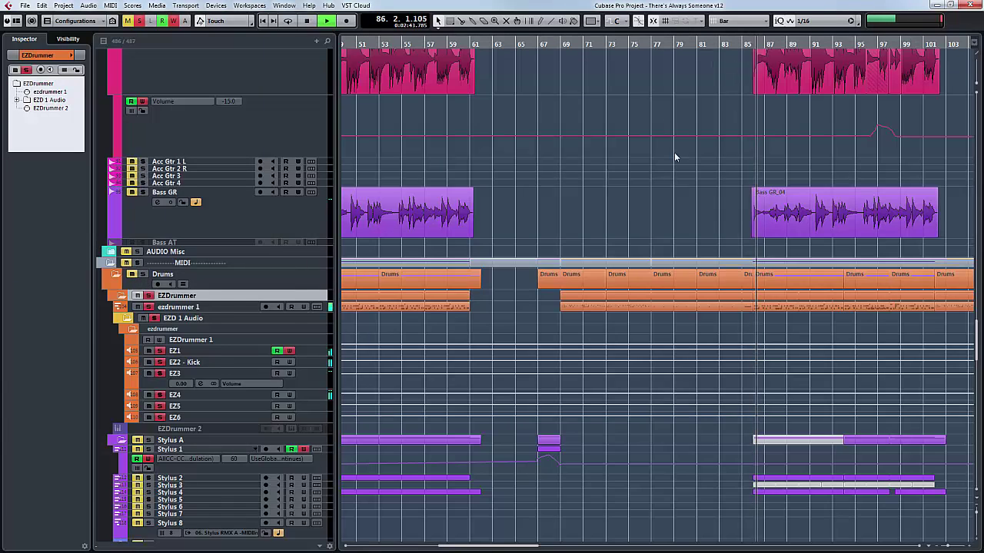
pyautogui.scroll(-5, 668, 134)
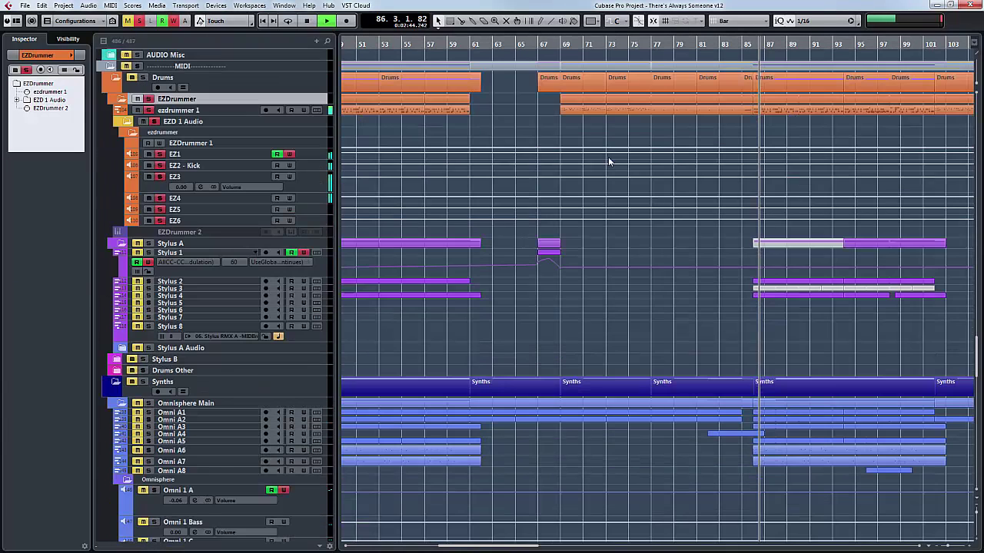
pyautogui.click(161, 246)
# Add the KSA 2 and Omni A3 tracks to the soloed drums while playback runs.
pyautogui.scroll(-7, 199, 288)
pyautogui.scroll(-12, 199, 284)
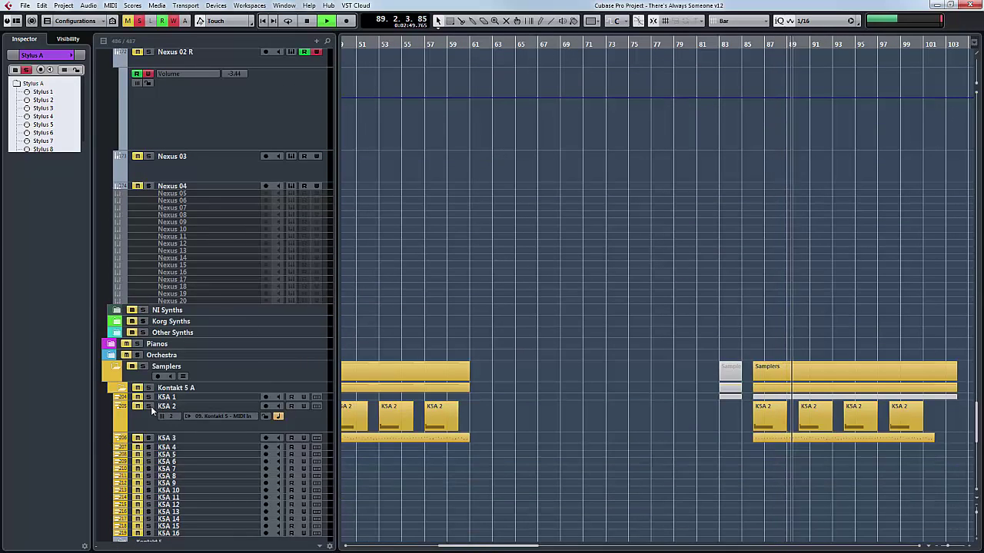
pyautogui.click(157, 412)
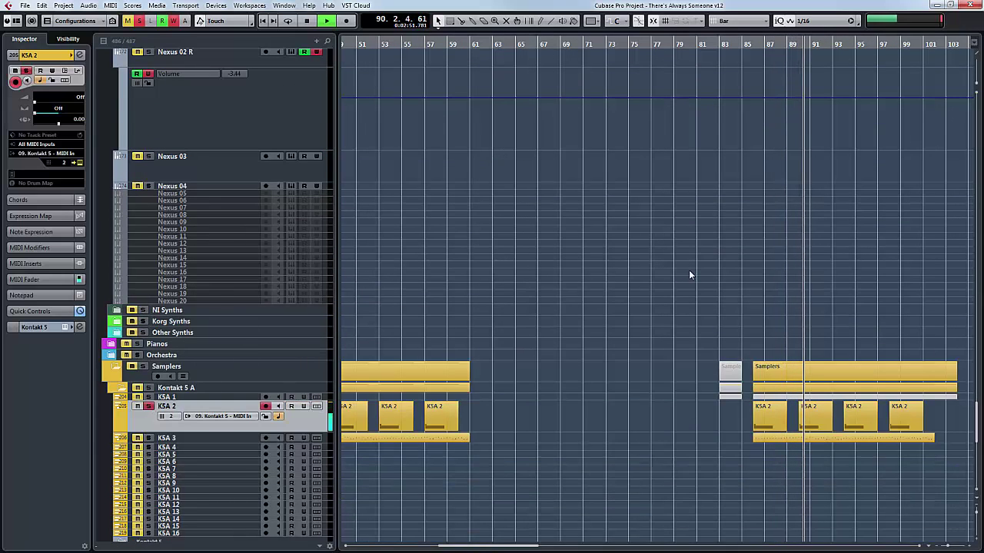
pyautogui.moveTo(975, 417); pyautogui.dragTo(974, 347)
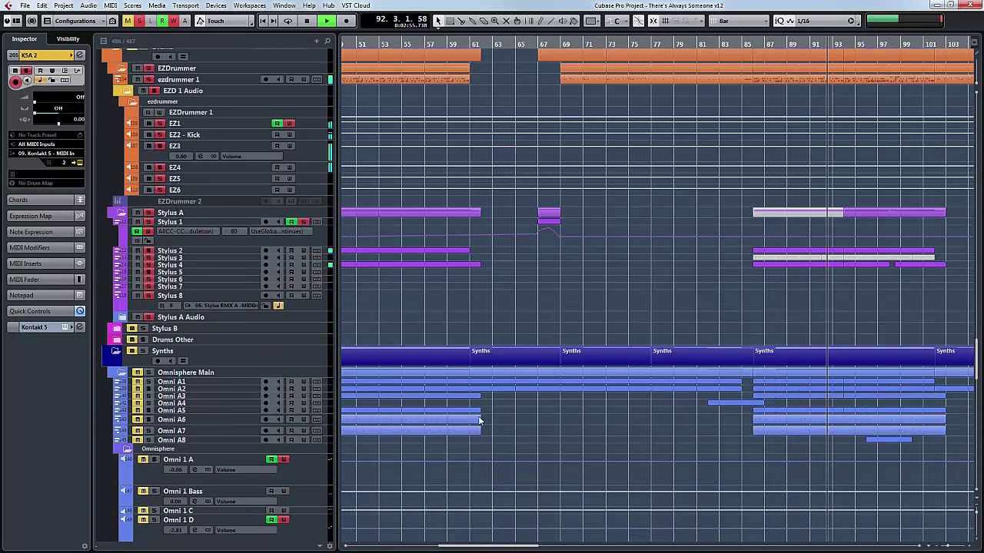
pyautogui.click(171, 396)
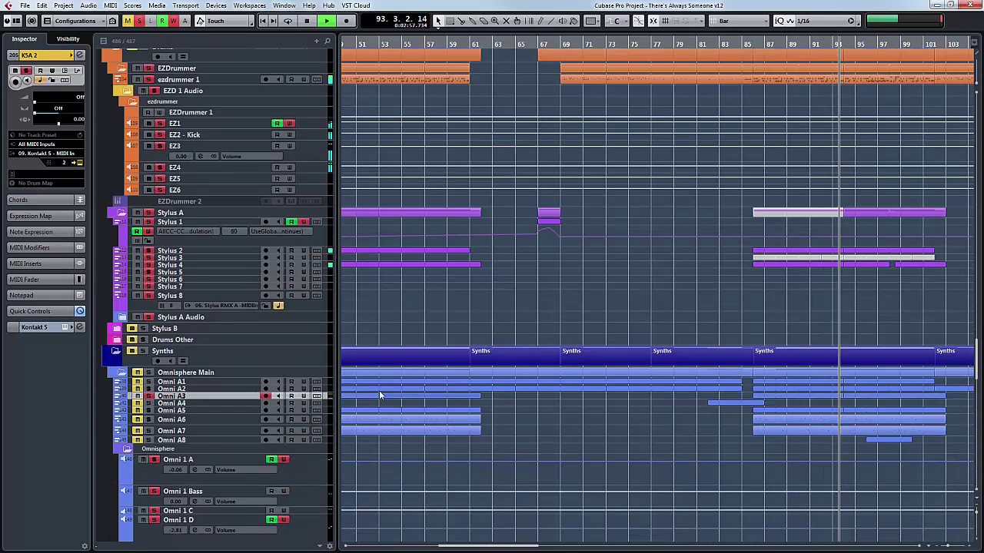
# Add the Bass GR track to the soloed group, listen through bar 101, and stop playback.
pyautogui.scroll(5, 385, 390)
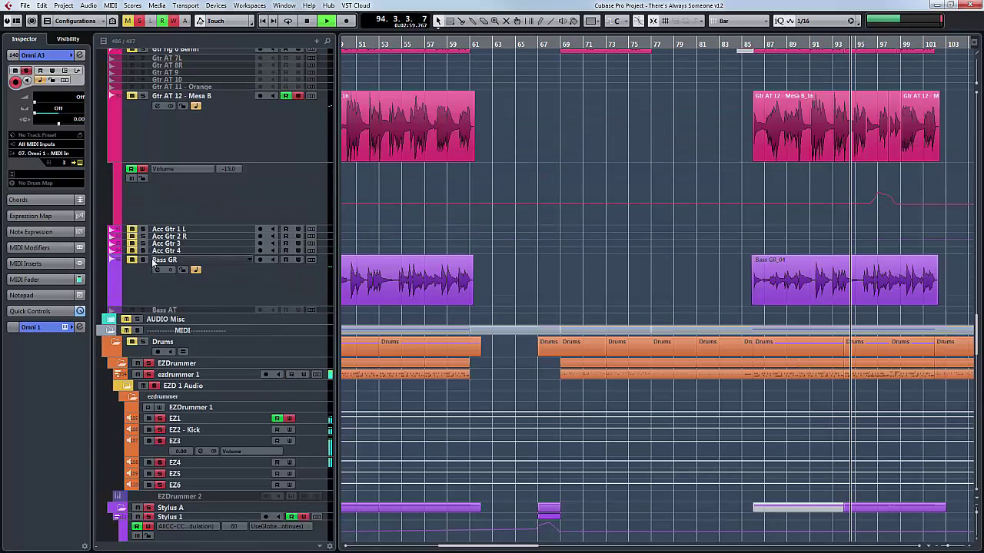
pyautogui.click(175, 261)
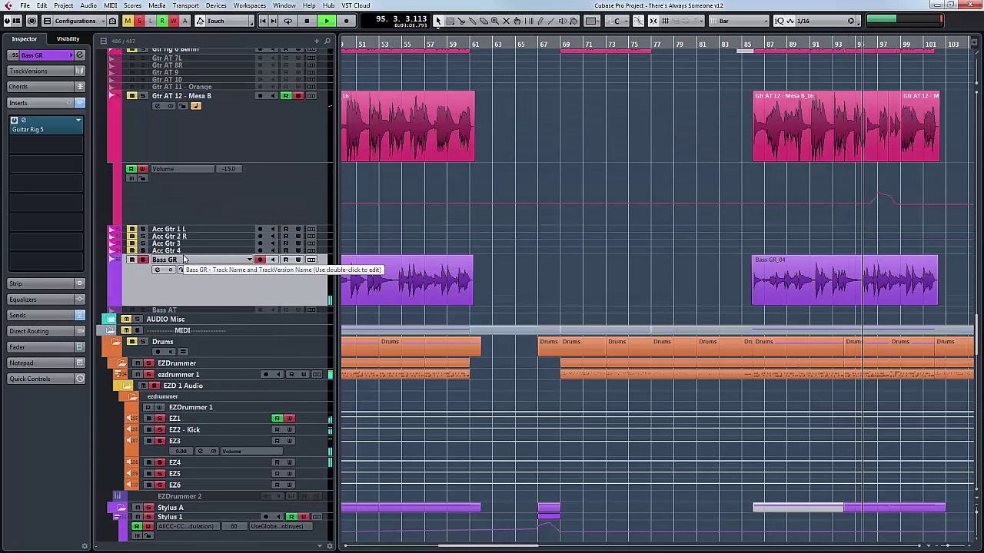
pyautogui.scroll(-8, 764, 246)
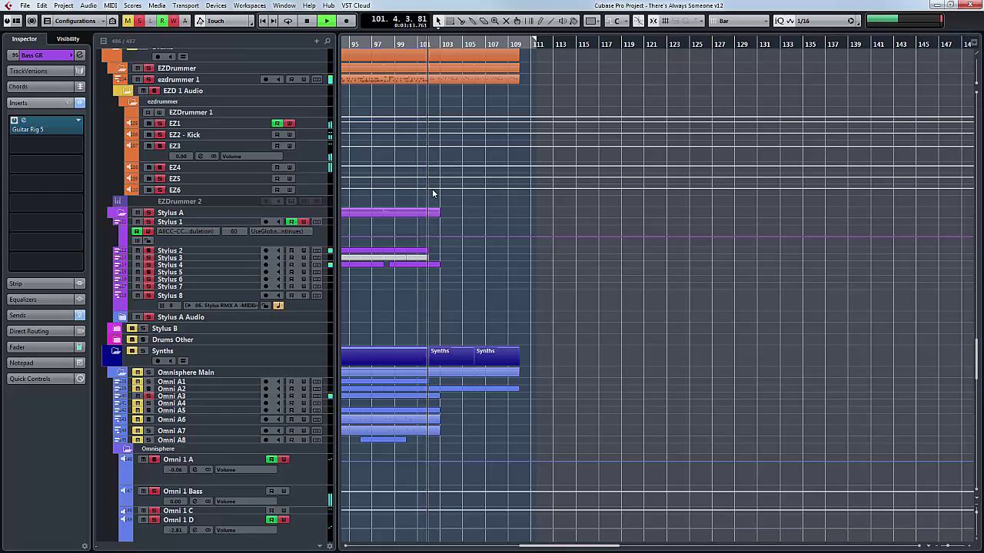
pyautogui.press('space')
# Play from bar 86 and add Omni A1, A2, A6, A7 and A5 to the soloed tracks one after another, then stop playback.
pyautogui.moveTo(462, 547); pyautogui.dragTo(490, 547)
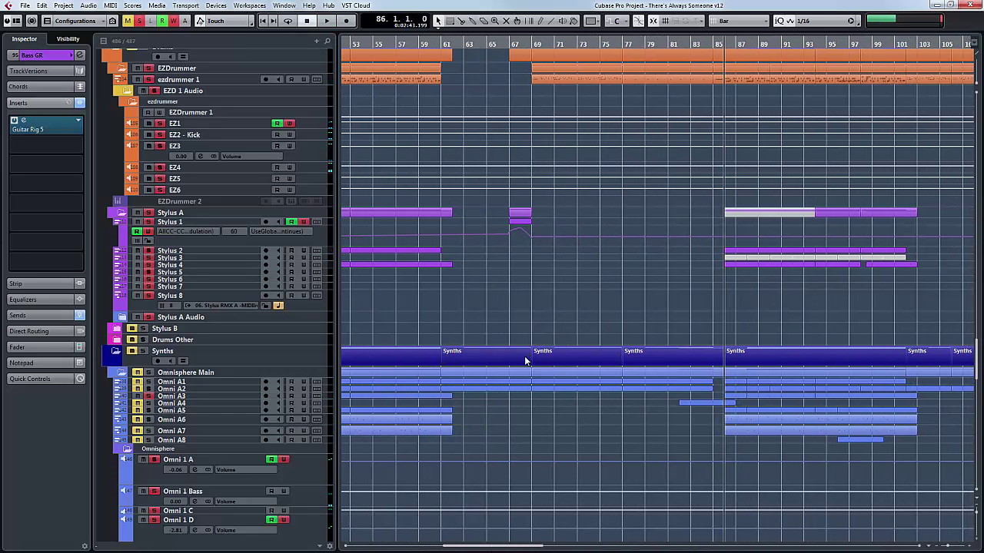
pyautogui.click(151, 383)
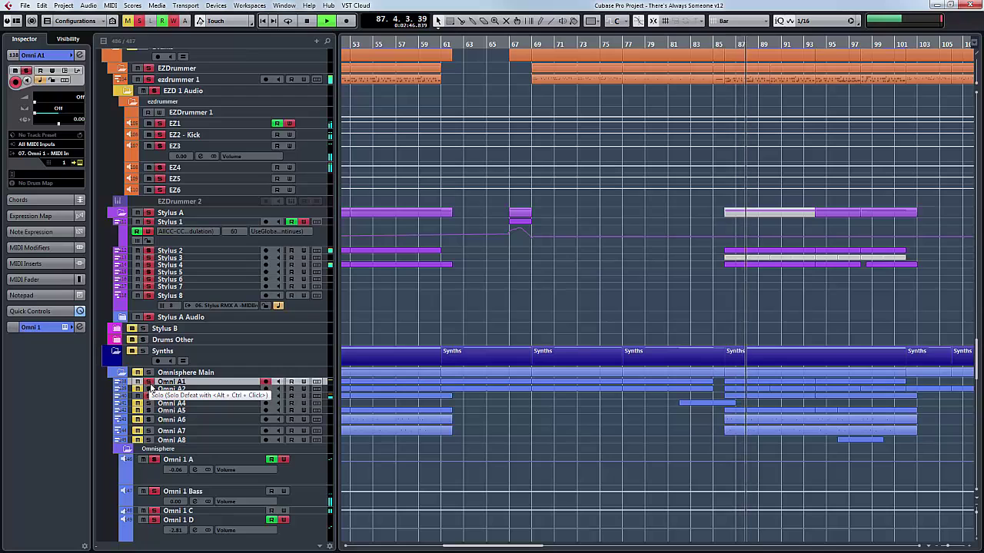
pyautogui.click(148, 389)
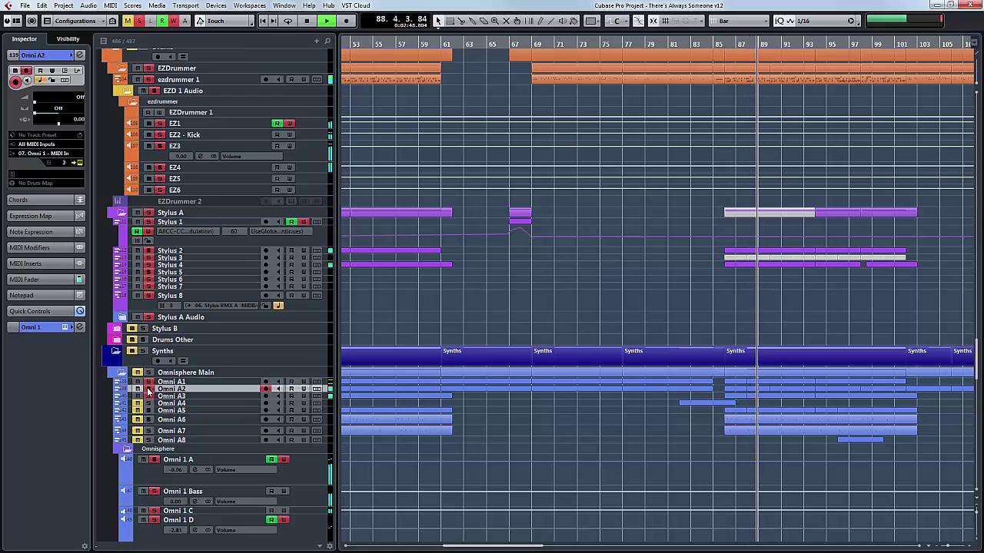
pyautogui.scroll(-3, 158, 384)
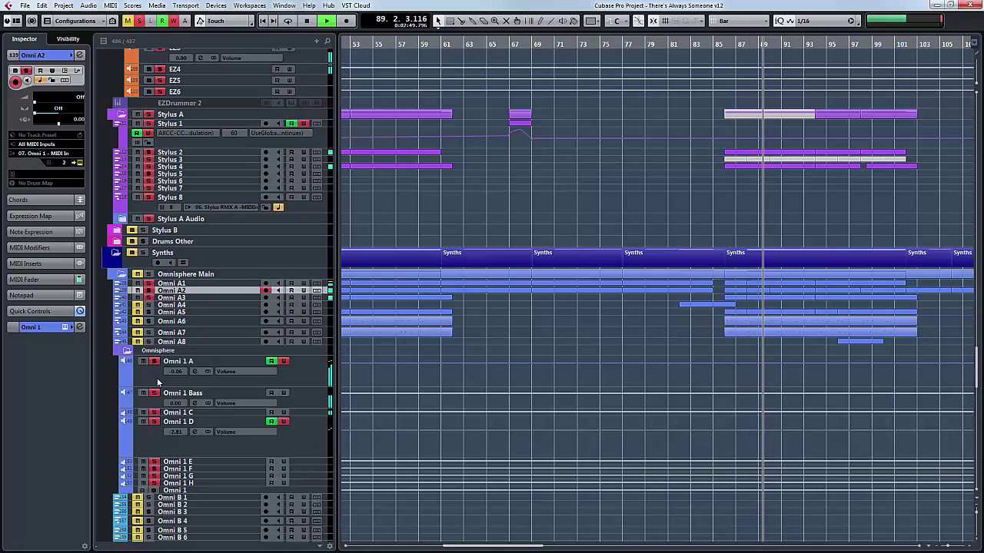
pyautogui.click(149, 323)
pyautogui.click(149, 333)
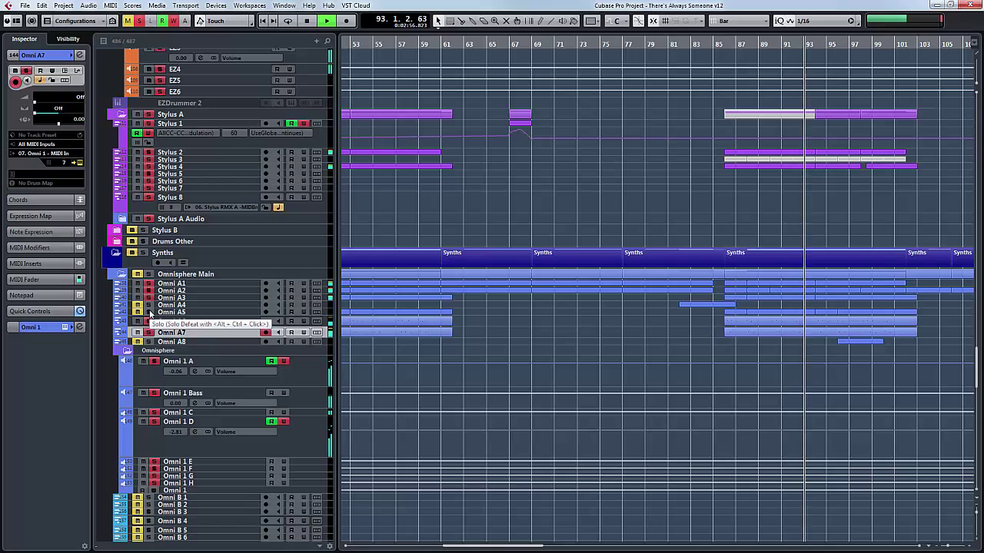
pyautogui.click(149, 314)
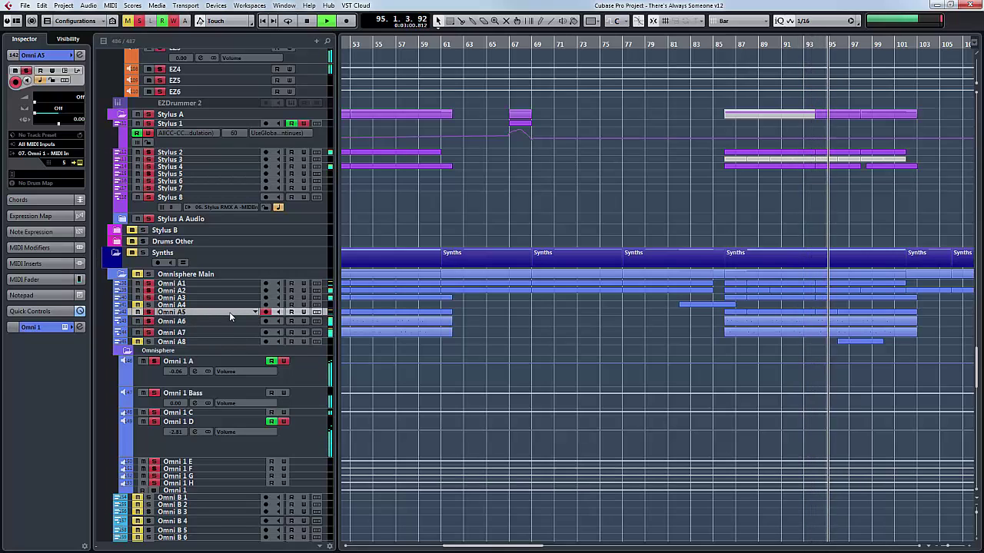
pyautogui.press('space')
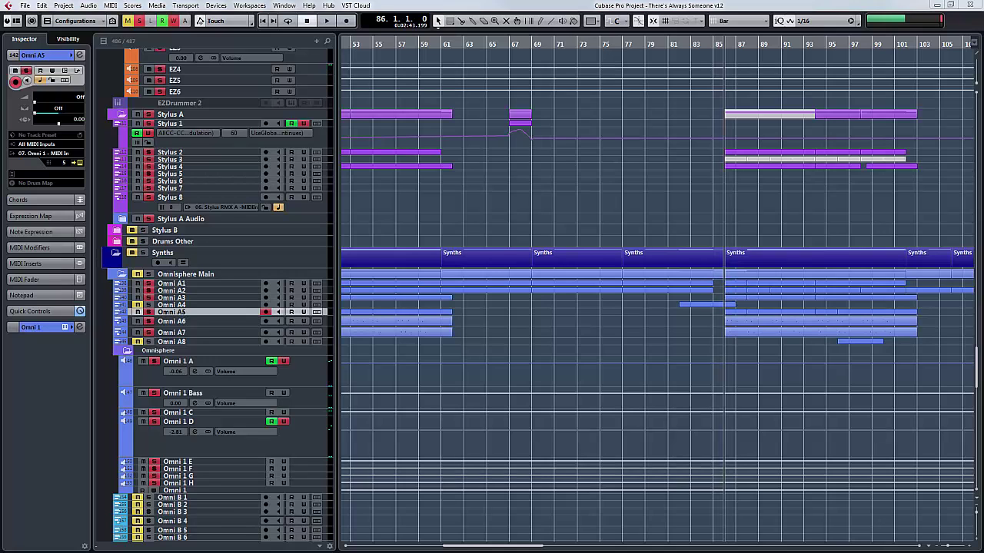
# Open the Omni 1 Omnisphere multi, play from bar 86 while watching the part levels, and close the instrument.
pyautogui.hotkey('ctrl', 'e')
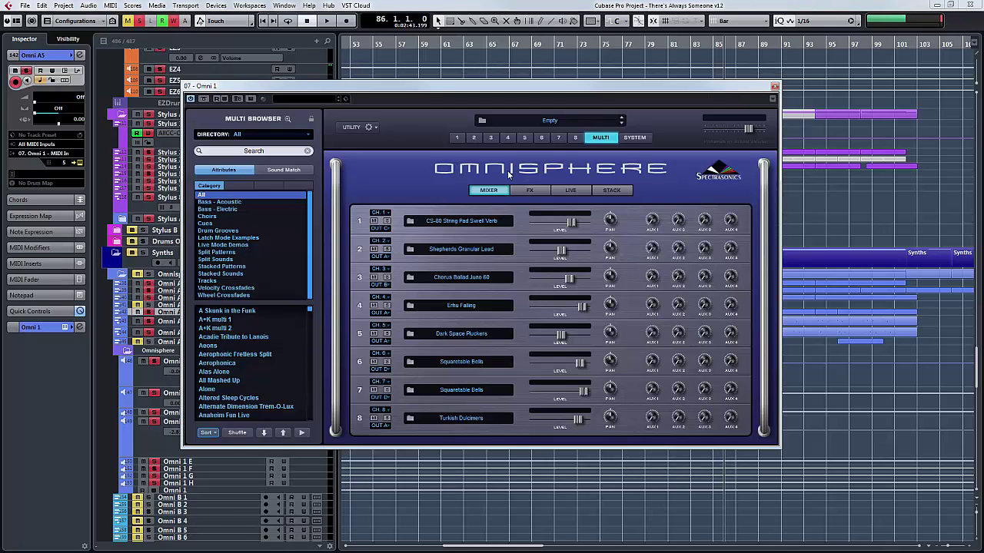
pyautogui.press('space')
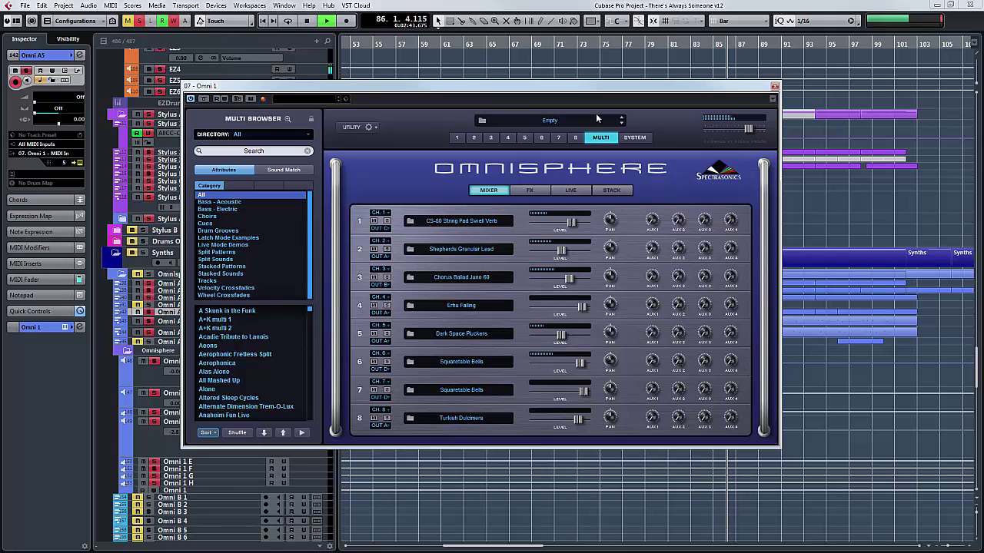
pyautogui.moveTo(591, 90); pyautogui.dragTo(467, 89)
pyautogui.press('space')
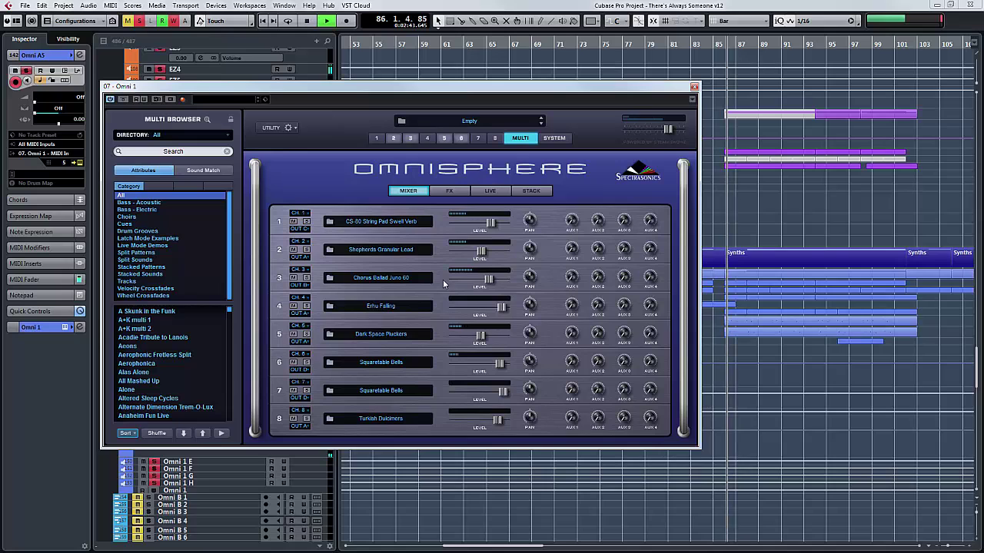
pyautogui.press('space')
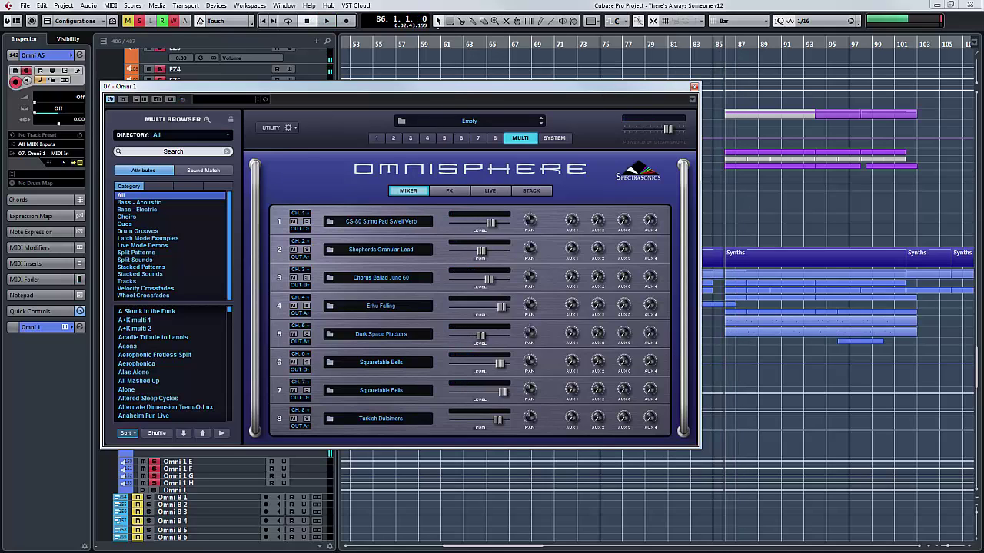
pyautogui.click(694, 86)
# Add the Nexus 01 track to the soloed tracks, play the combined synths, bass and drums from bar 86, and stop playback.
pyautogui.scroll(-5, 243, 292)
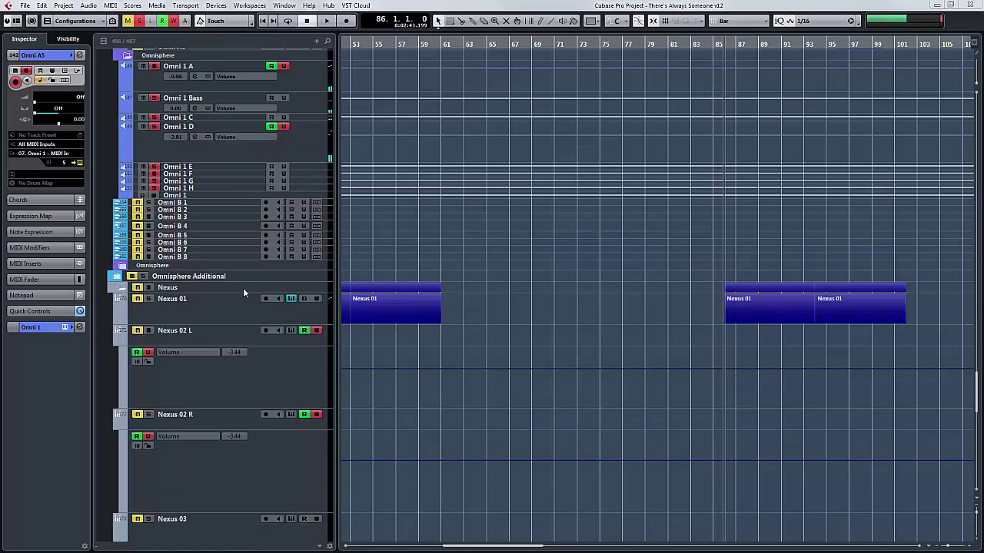
pyautogui.click(158, 299)
pyautogui.press('space')
pyautogui.scroll(5, 737, 300)
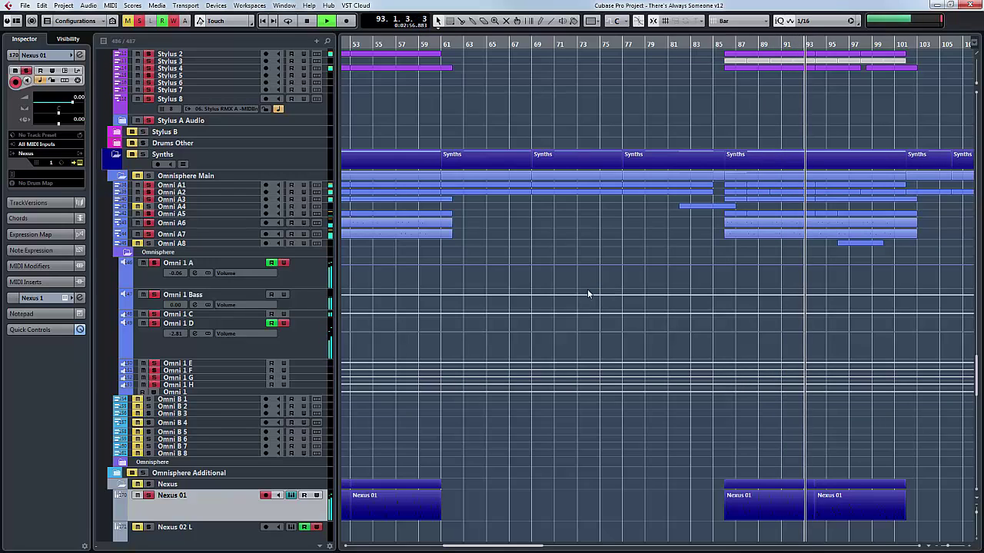
pyautogui.press('space')
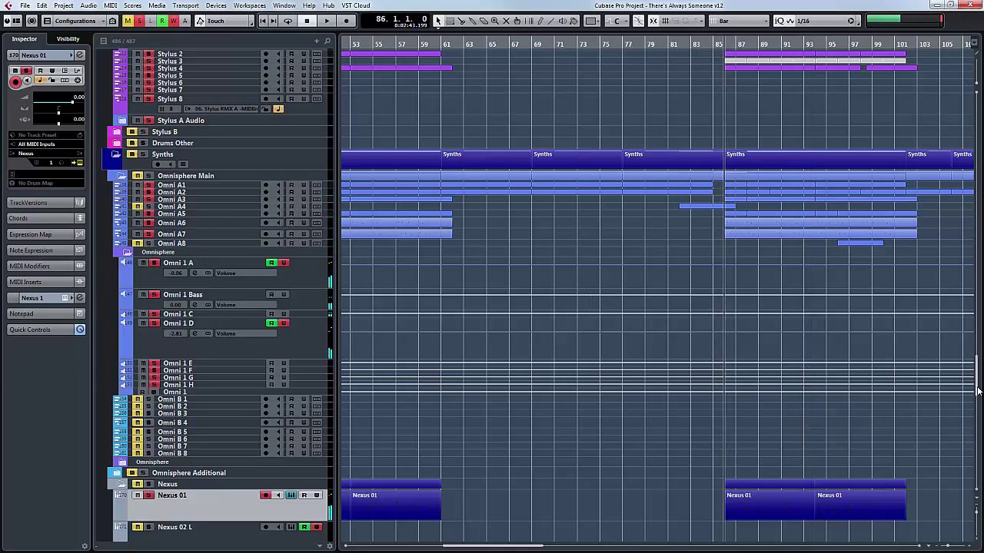
# Add Guitar 1L, Guitar 2R and Gtr rig 5 Edge to the soloed tracks and start playback from bar 86.
pyautogui.moveTo(977, 390); pyautogui.dragTo(981, 321)
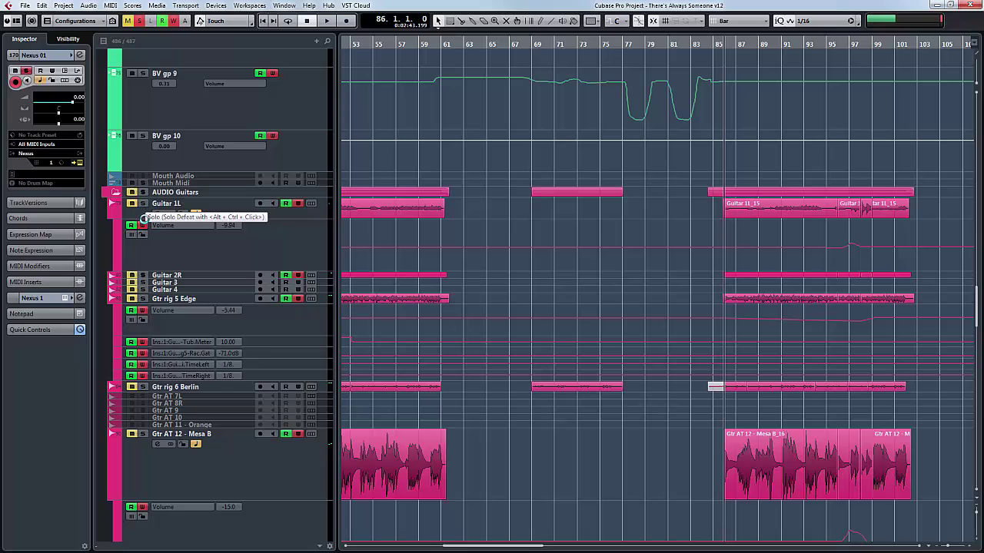
pyautogui.click(147, 213)
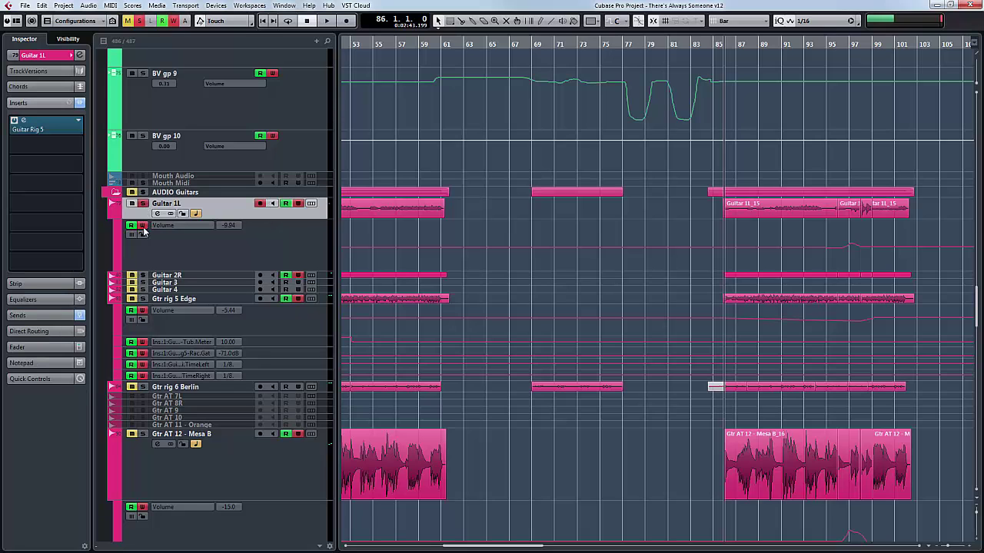
pyautogui.click(145, 276)
pyautogui.click(158, 304)
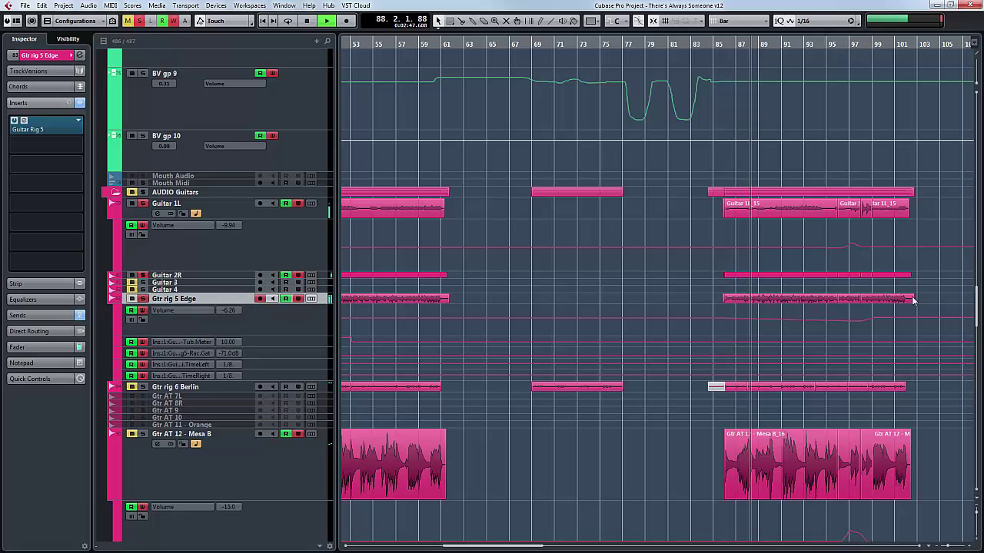
# Add Gtr rig 6 Berlin and Gtr AT 12 - Mesa B to the soloed tracks one after another during playback.
pyautogui.scroll(-5, 979, 307)
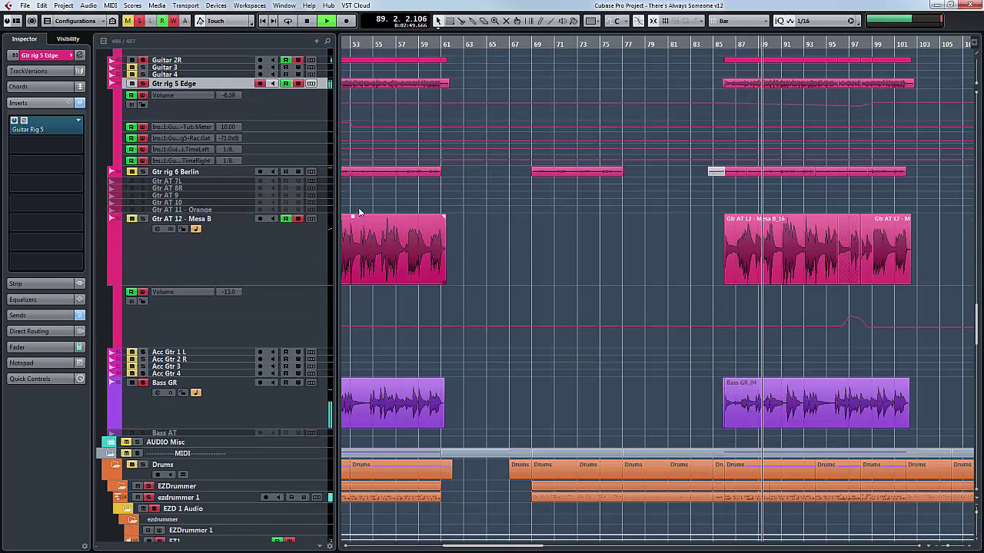
pyautogui.click(147, 175)
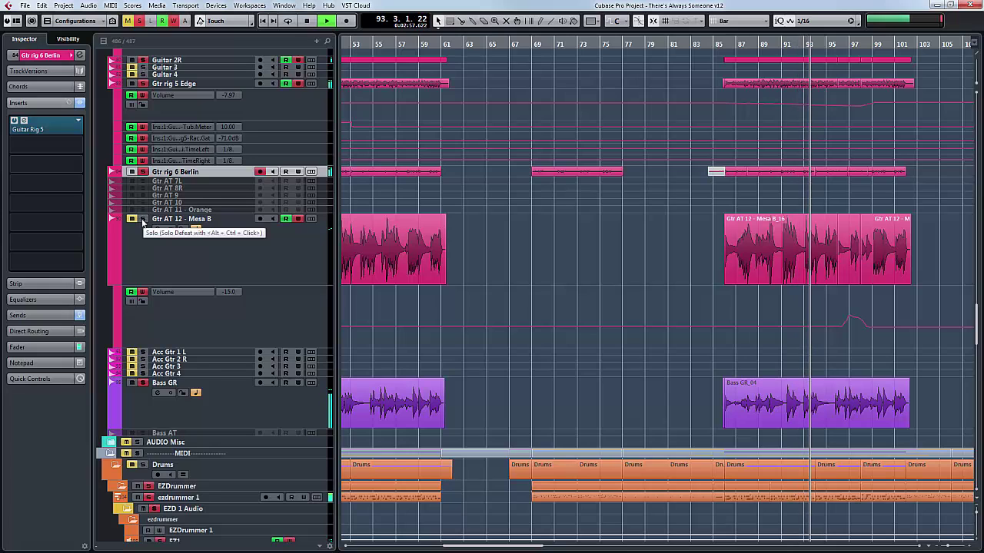
pyautogui.click(143, 220)
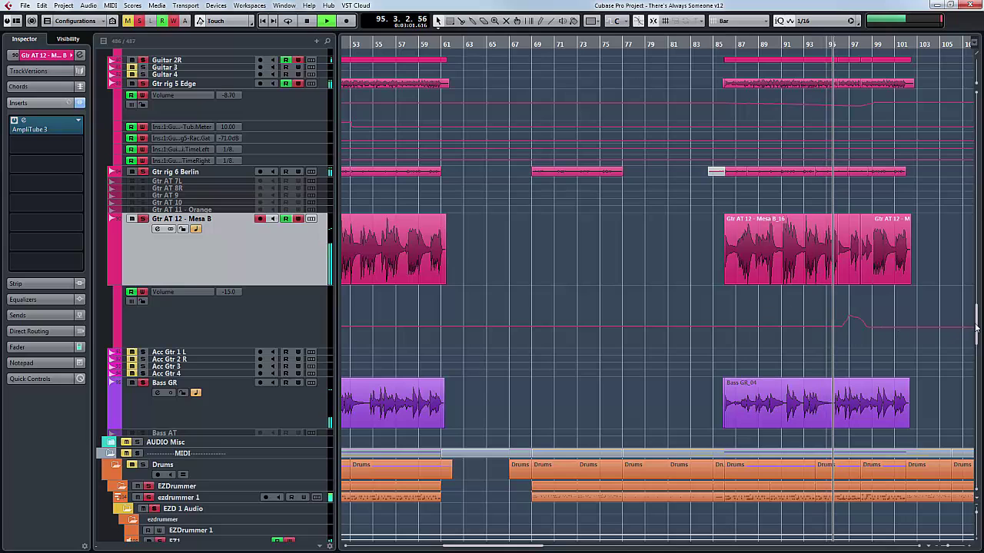
# Add the Kontakt track K5A 3 to the soloed group, replay the section from bar 86, and stop playback.
pyautogui.scroll(-1, 977, 335)
pyautogui.moveTo(976, 334); pyautogui.dragTo(975, 418)
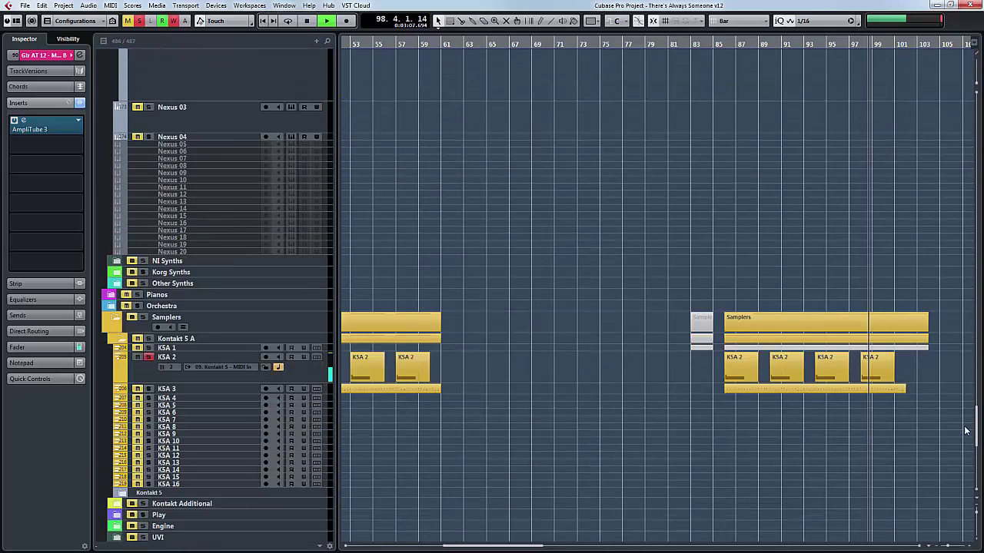
pyautogui.click(154, 390)
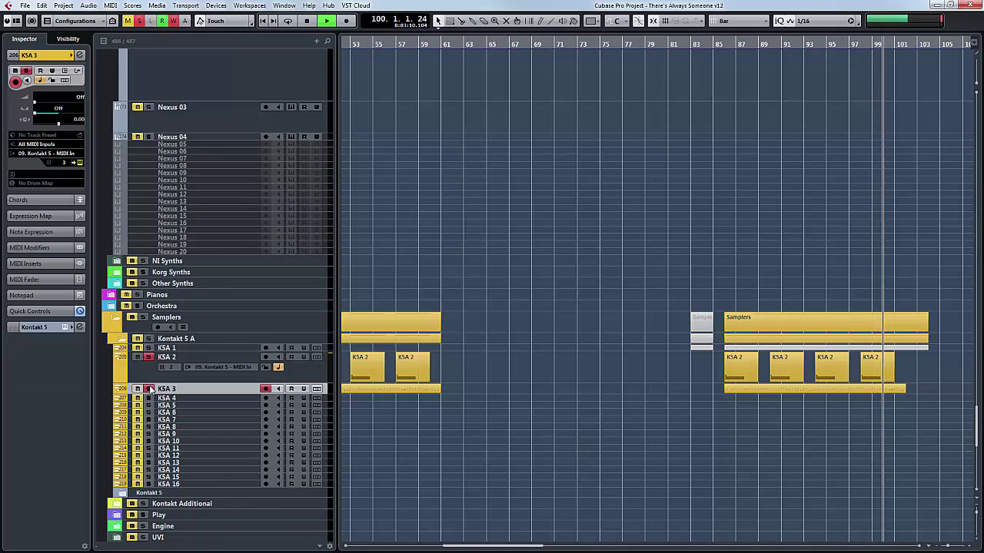
pyautogui.doubleClick(730, 44)
pyautogui.press('space')
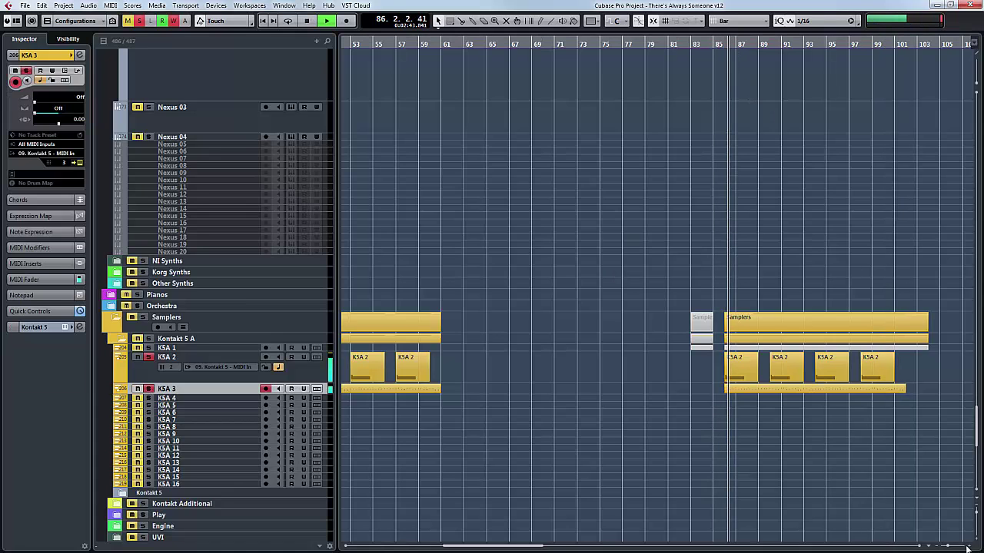
pyautogui.moveTo(976, 435); pyautogui.dragTo(981, 308)
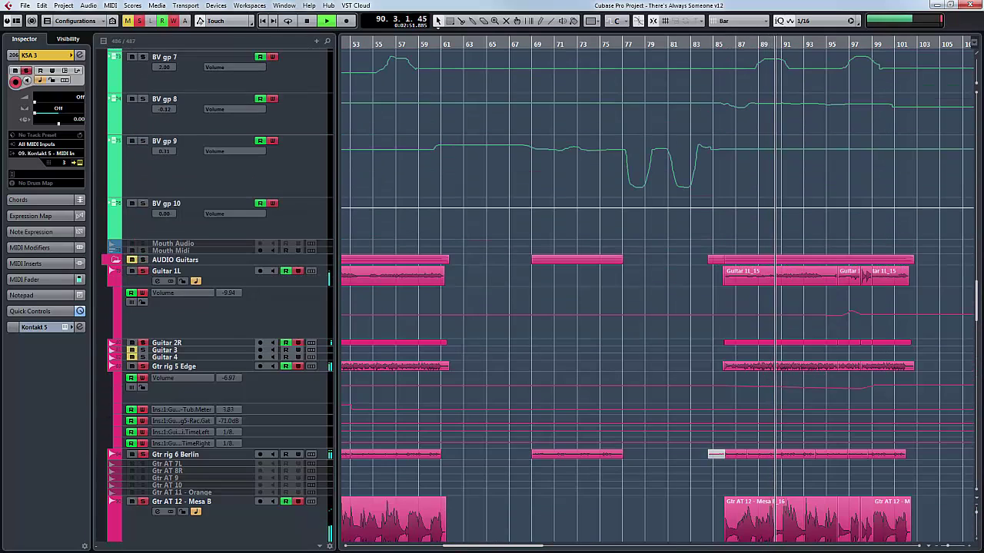
pyautogui.press('space')
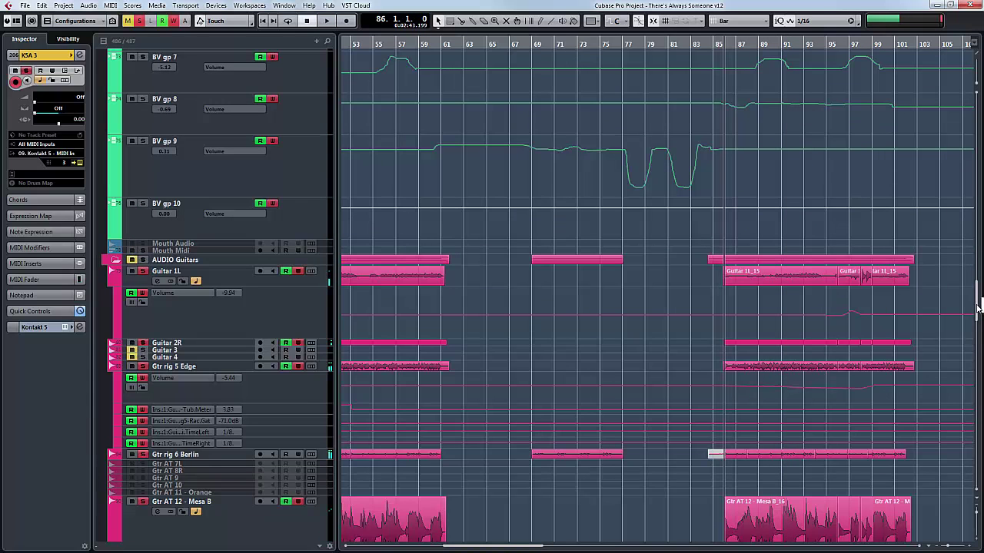
# Add the lead vocal tracks L Vox 16 and L Vox 17 to the soloed group and start playback from bar 86.
pyautogui.moveTo(978, 307); pyautogui.dragTo(978, 185)
pyautogui.scroll(-2, 542, 296)
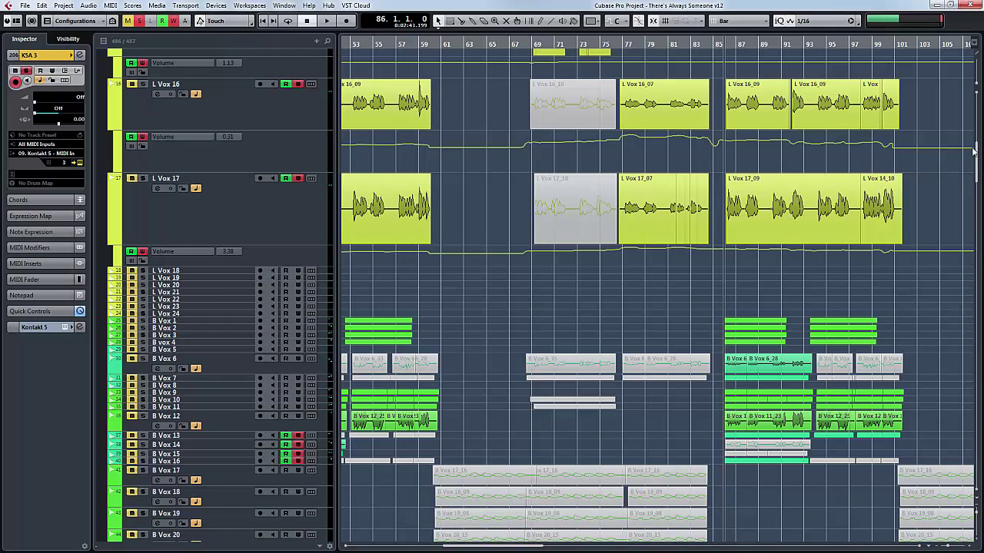
pyautogui.scroll(-4, 789, 223)
pyautogui.scroll(8, 711, 259)
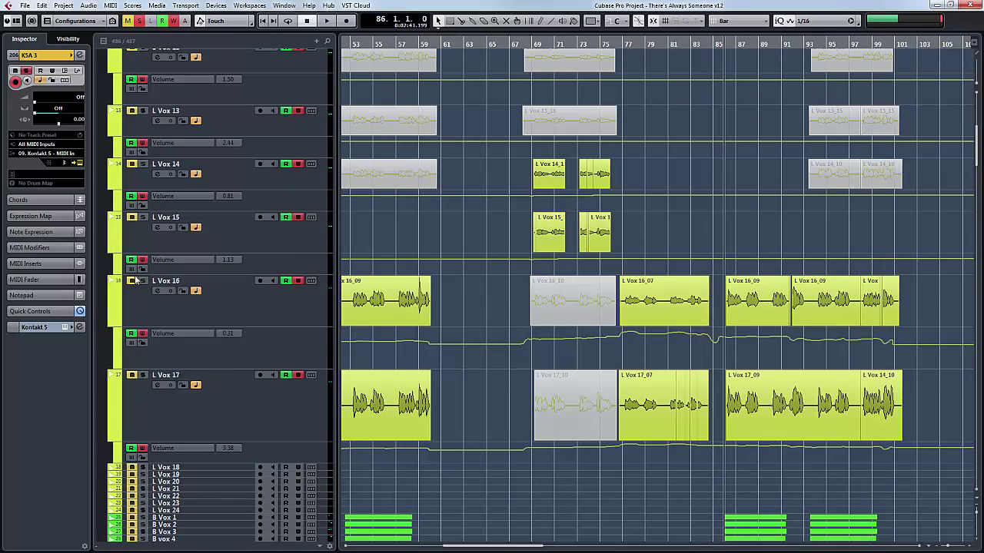
pyautogui.click(144, 282)
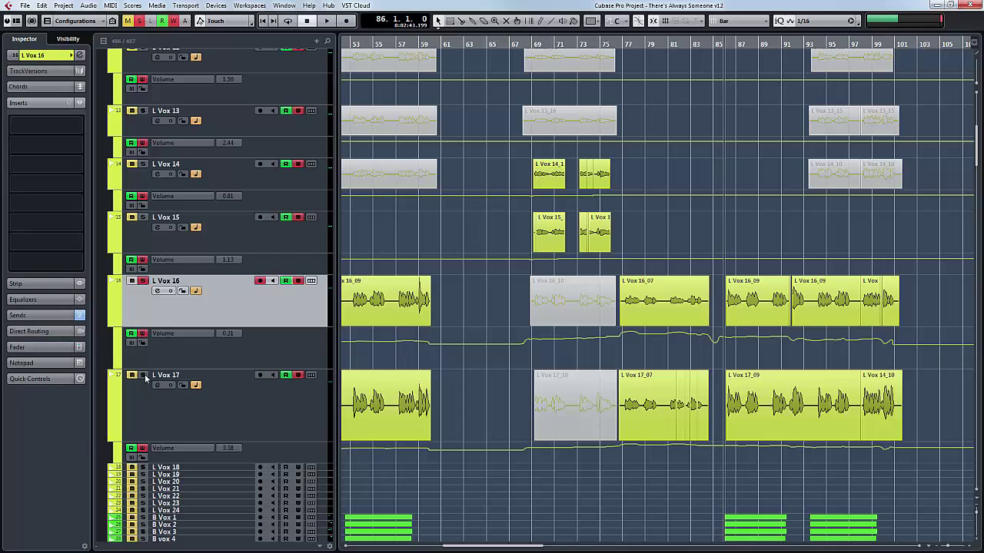
pyautogui.click(145, 378)
pyautogui.scroll(4, 780, 149)
pyautogui.press('space')
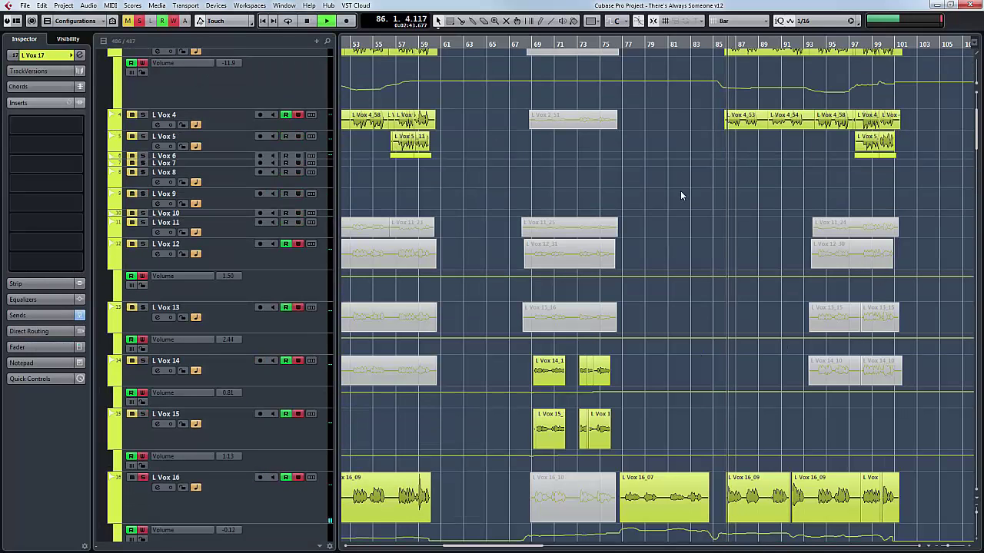
# Add L Vox 1 and L Vox 2 to the soloed tracks during playback, then stop.
pyautogui.scroll(3, 180, 244)
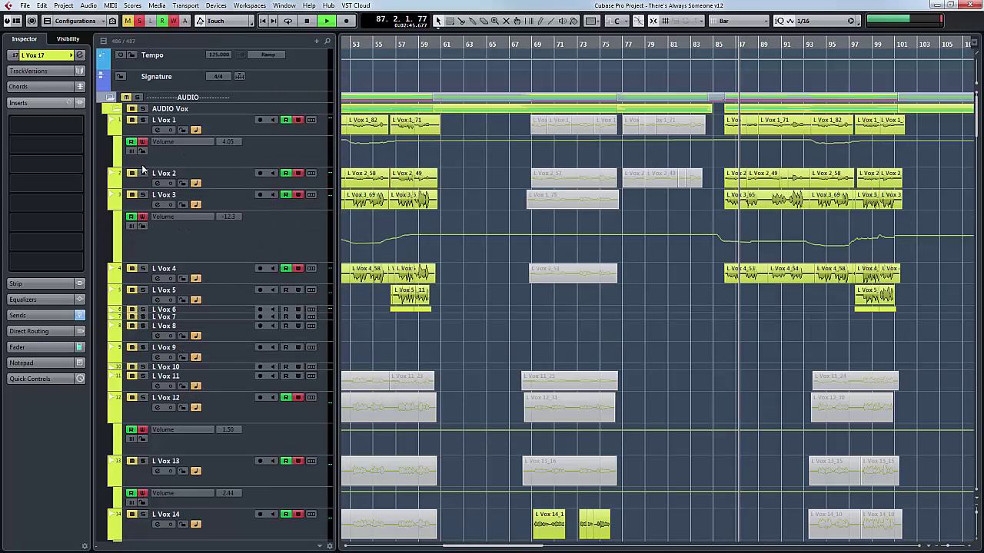
pyautogui.click(146, 181)
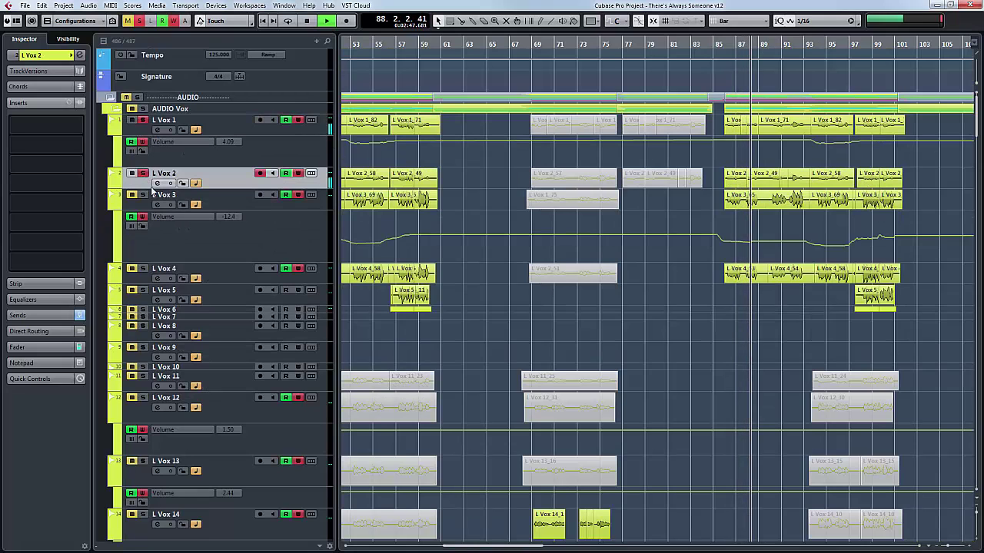
pyautogui.press('space')
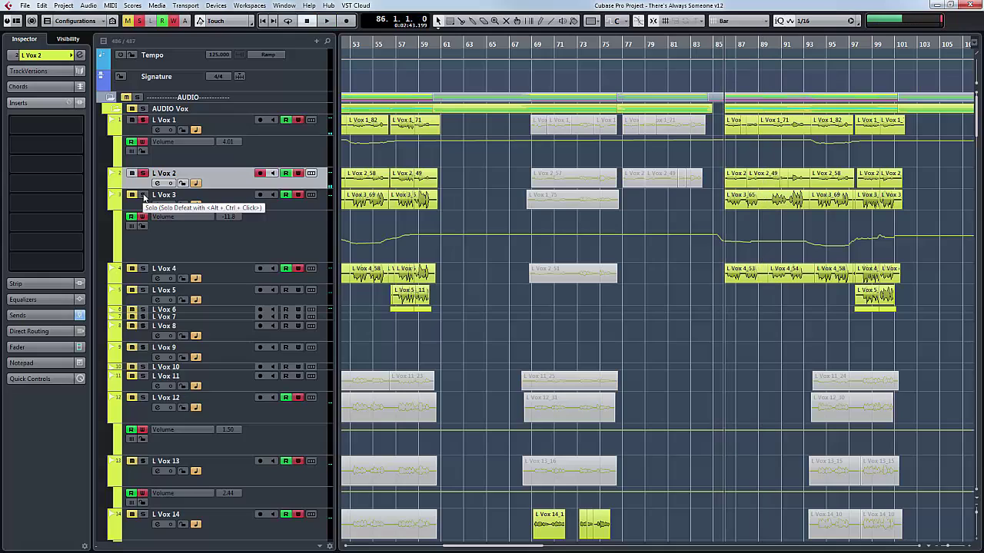
# Add L Vox 3 and L Vox 4 to the soloed tracks, play the lead vocals from bar 86, and stop playback.
pyautogui.click(144, 202)
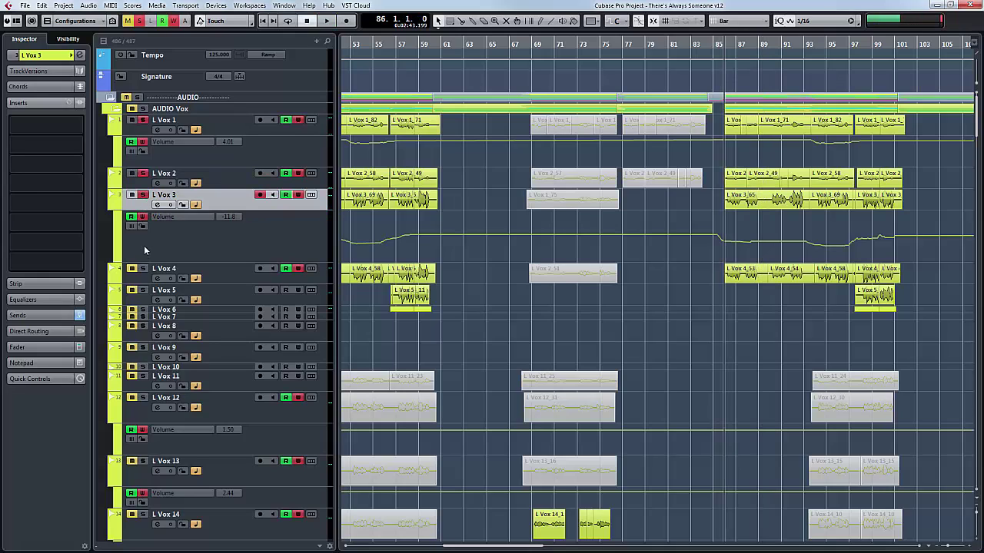
pyautogui.click(144, 270)
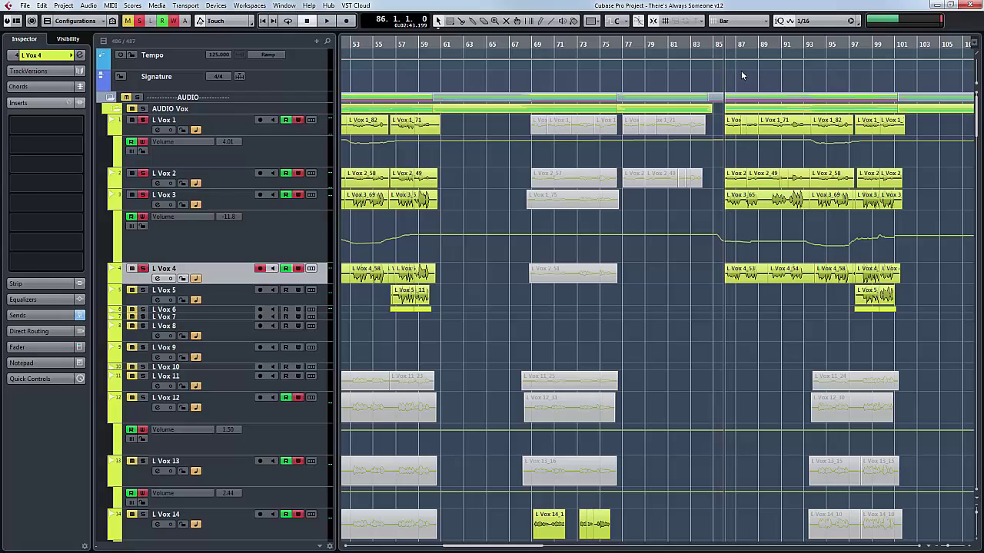
pyautogui.scroll(-10, 696, 233)
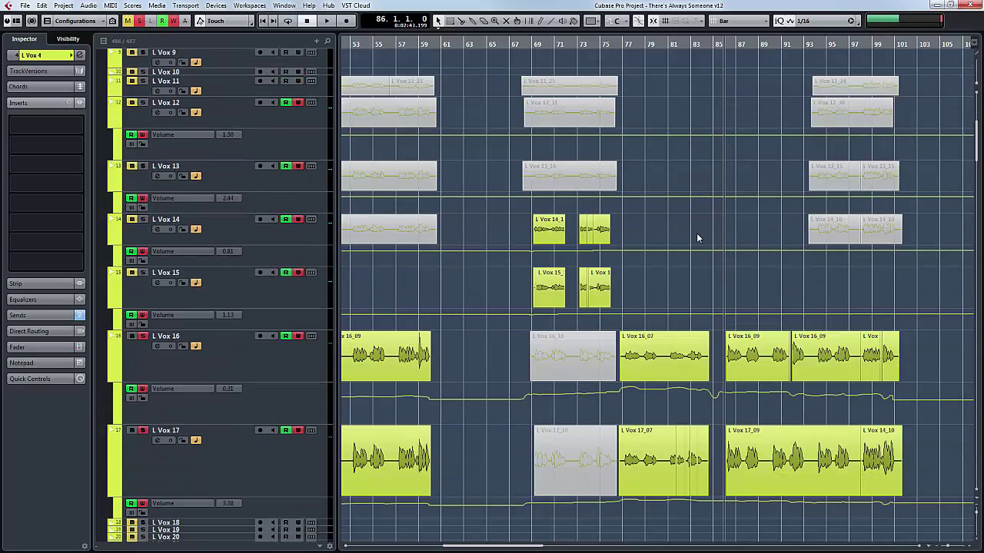
pyautogui.scroll(5, 696, 240)
pyautogui.press('space')
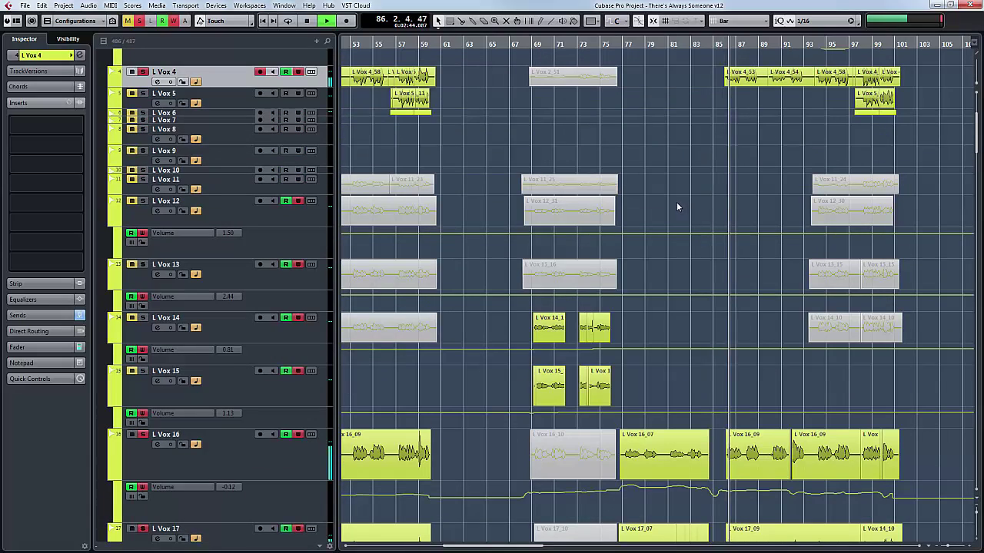
pyautogui.scroll(-4, 677, 209)
pyautogui.scroll(-4, 676, 204)
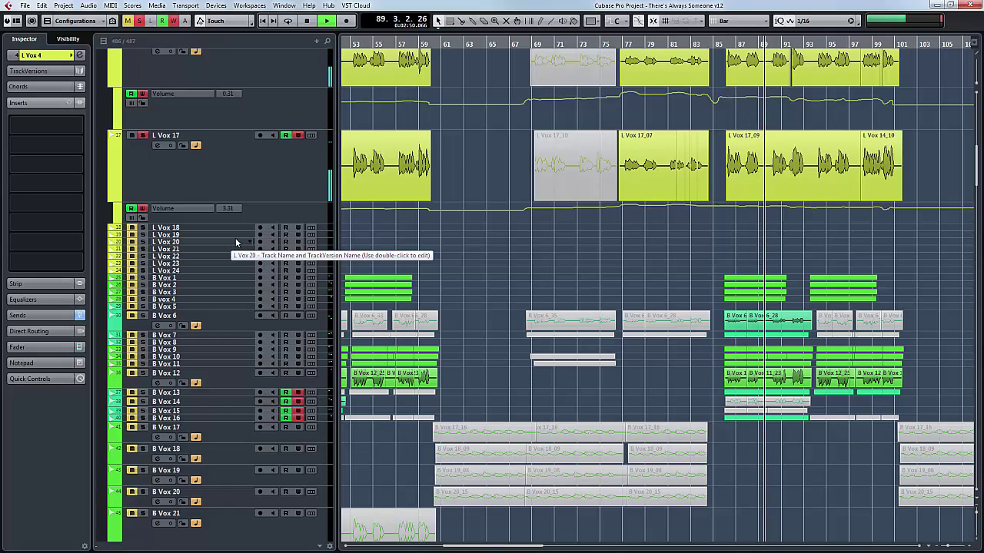
pyautogui.scroll(-4, 235, 244)
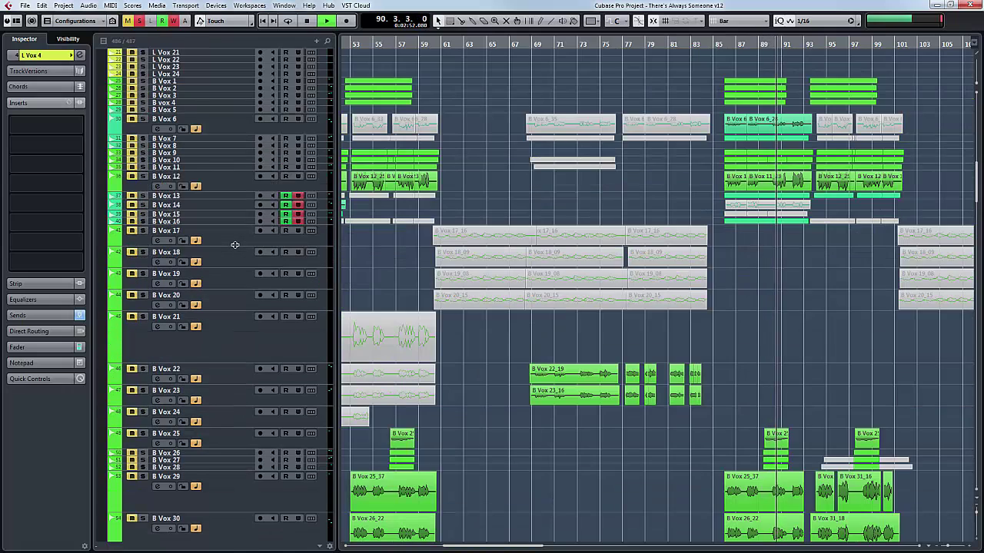
pyautogui.scroll(3, 235, 244)
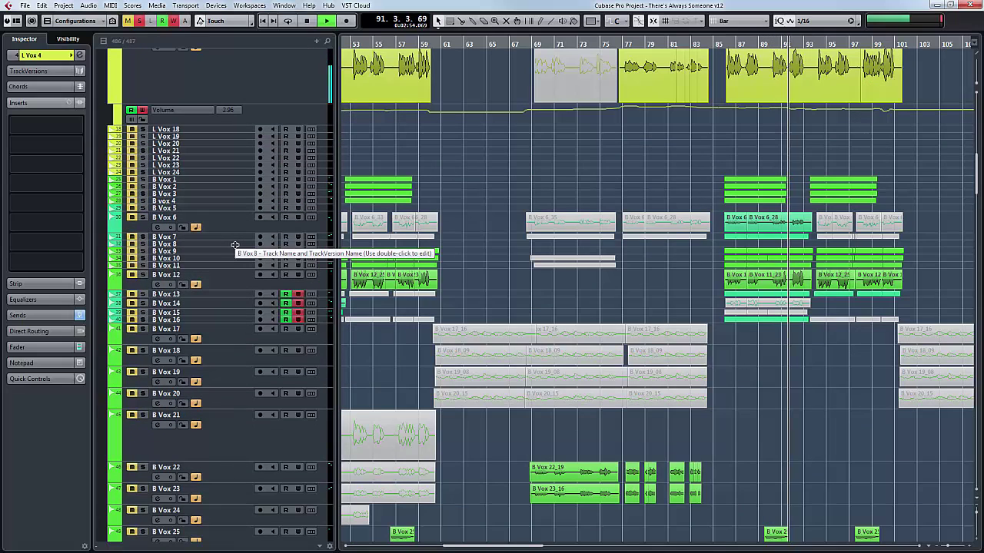
pyautogui.press('space')
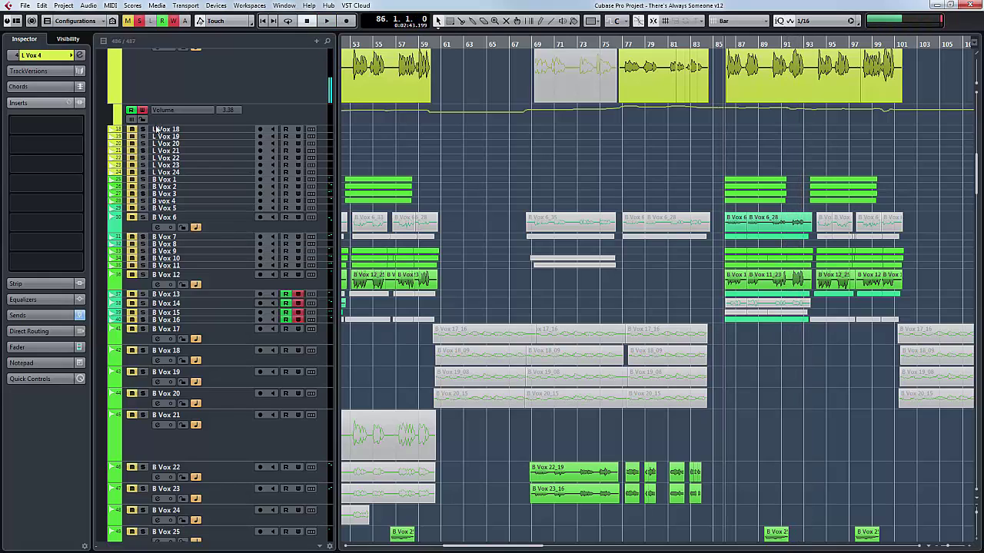
# Solo the backing vocals B Vox 1 to 4 together with their group BV gp 1, and start playback from bar 86.
pyautogui.click(142, 182)
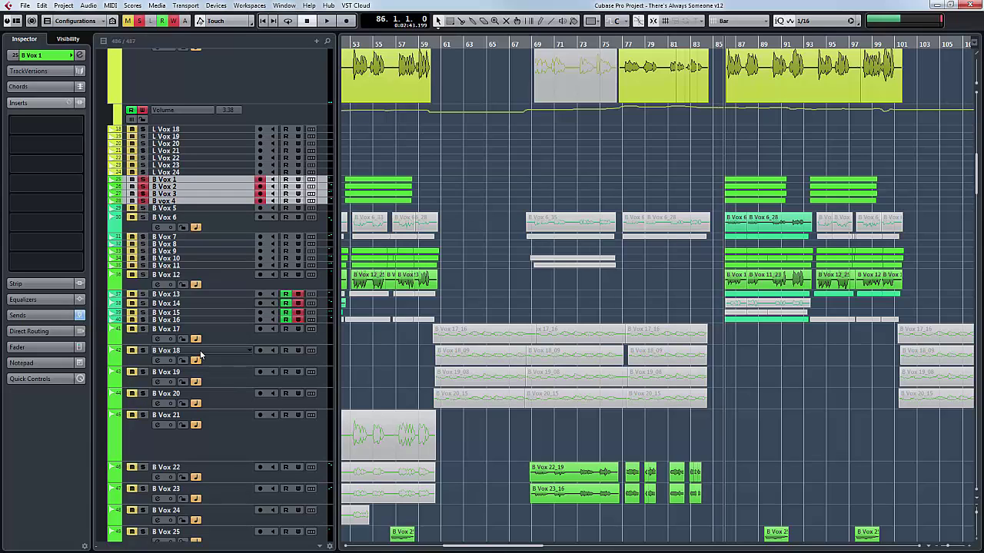
pyautogui.scroll(-15, 199, 357)
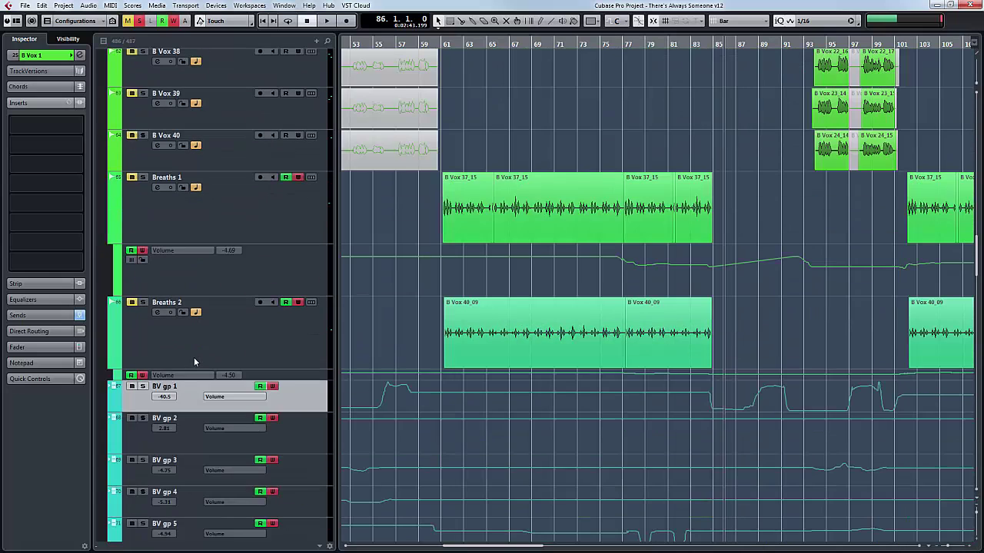
pyautogui.click(143, 387)
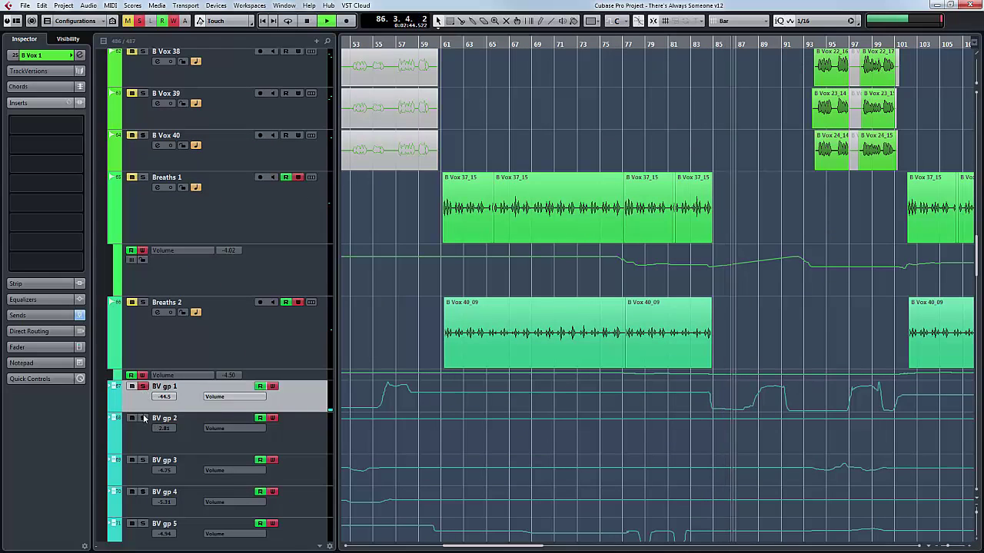
# During playback, add B Vox 5 to 8 with BV gp 2 and B Vox 9 to 12 with BV gp 3 to the soloed tracks.
pyautogui.scroll(15, 146, 388)
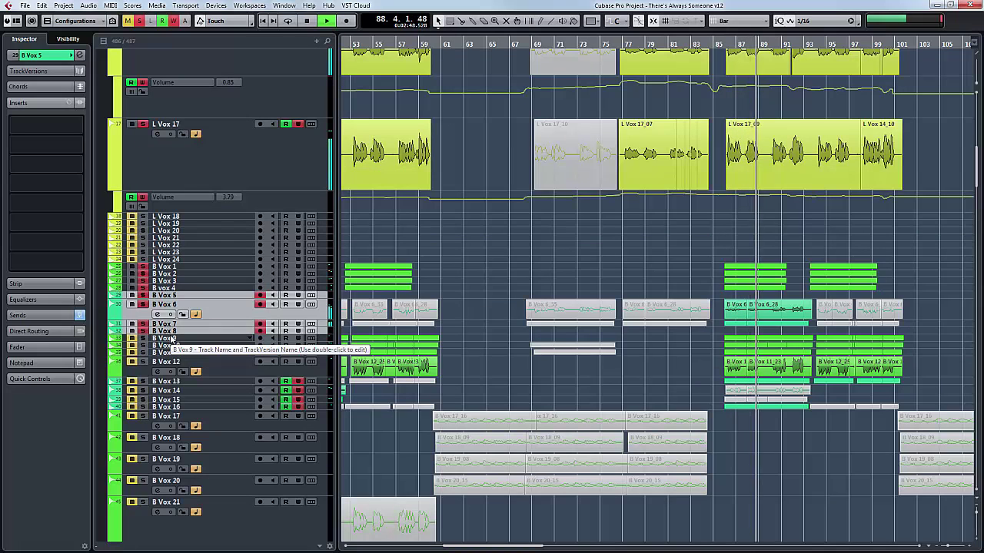
pyautogui.scroll(-15, 171, 338)
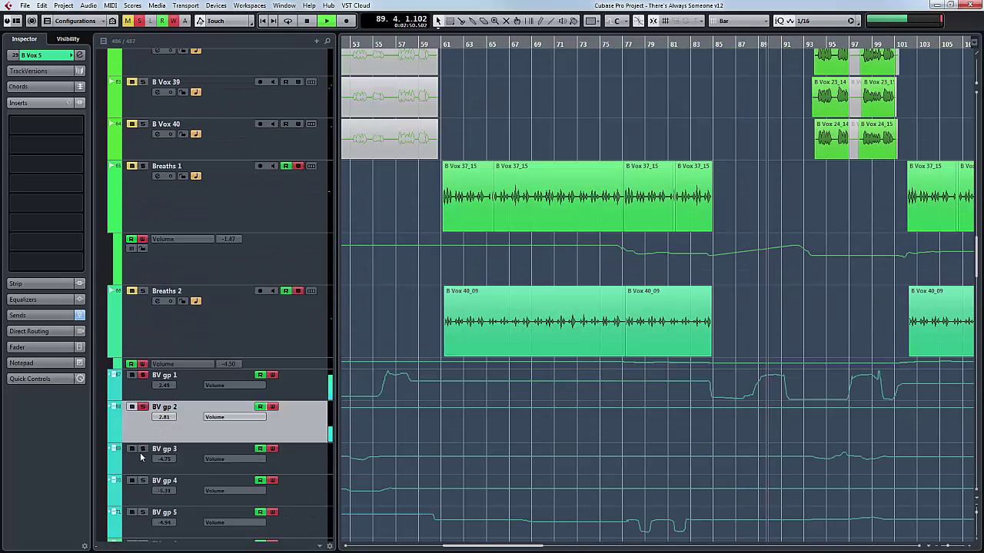
pyautogui.scroll(15, 178, 436)
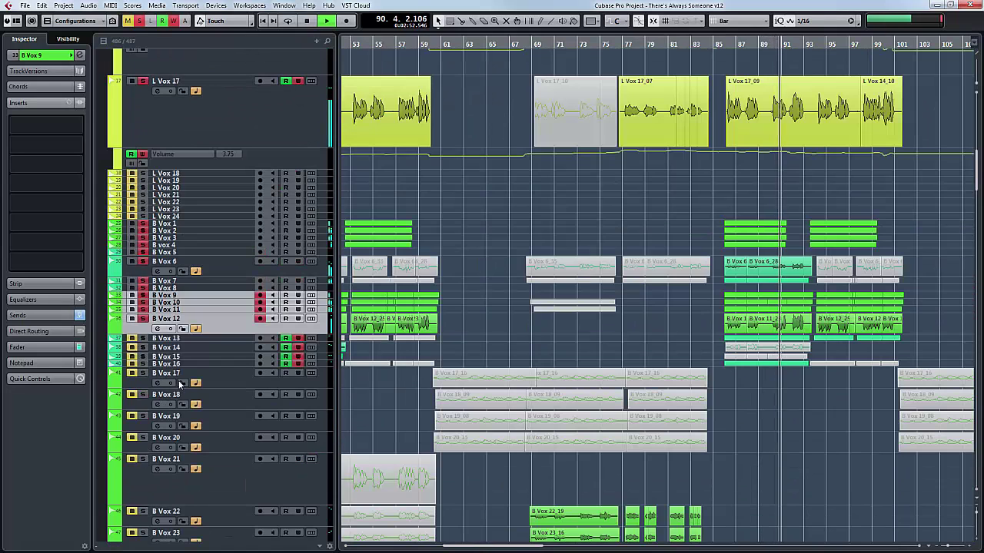
pyautogui.scroll(-15, 177, 382)
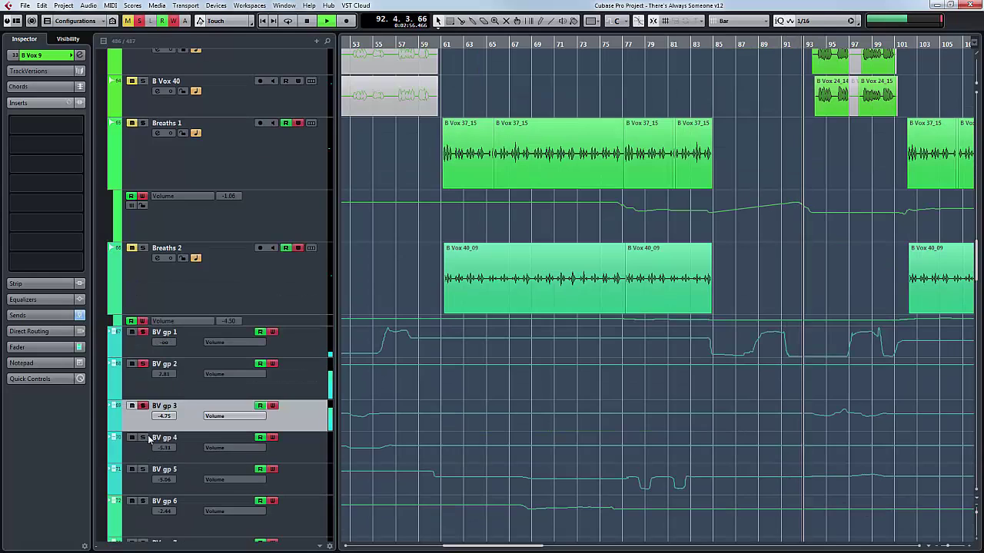
# During playback, add B Vox 13 to 16 with BV gp 4 and B Vox 17 to 20 with BV gp 5 to the soloed tracks.
pyautogui.scroll(10, 138, 439)
pyautogui.scroll(-8, 184, 380)
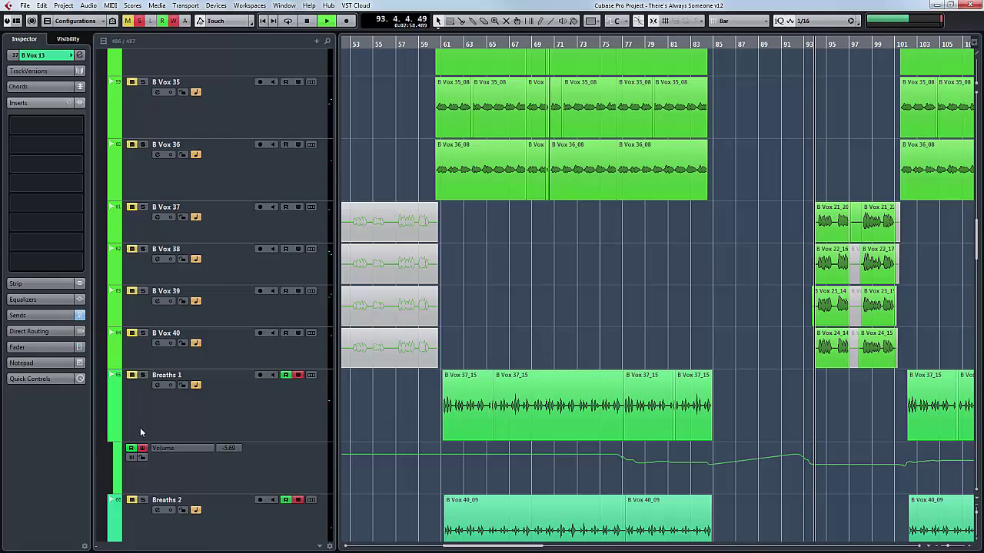
pyautogui.scroll(-8, 169, 439)
pyautogui.scroll(-8, 168, 392)
pyautogui.scroll(12, 167, 338)
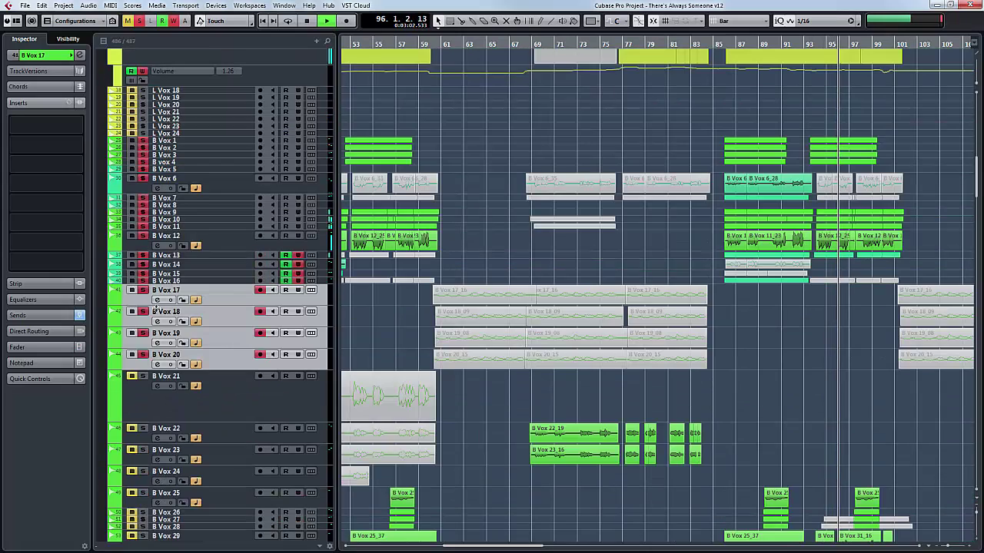
pyautogui.scroll(-8, 167, 338)
pyautogui.scroll(-10, 166, 338)
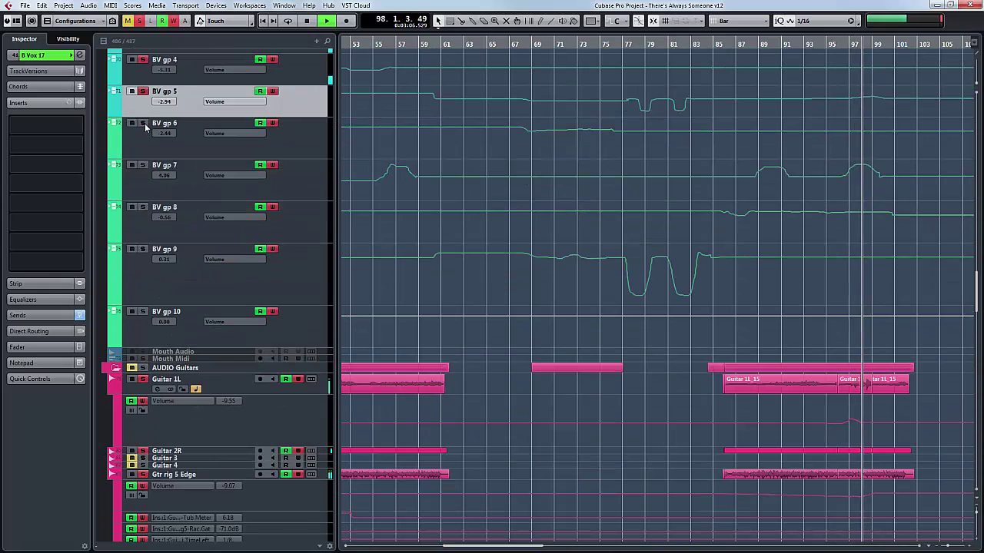
# Add B Vox 21 to 24 with BV gp 6 and B Vox 25 to 28 with BV gp 7 to the soloed tracks, restarting playback from bar 86.
pyautogui.scroll(12, 144, 123)
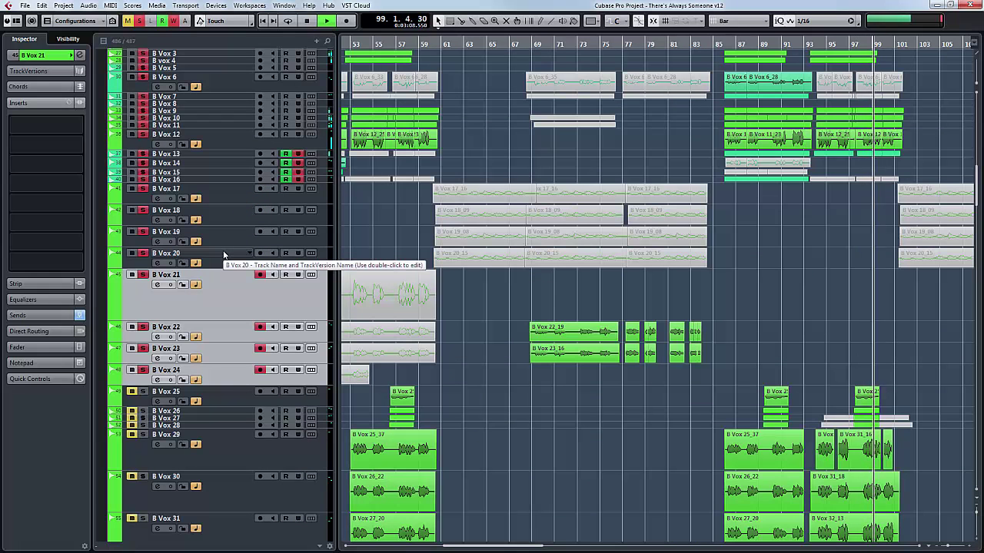
pyautogui.scroll(-12, 221, 257)
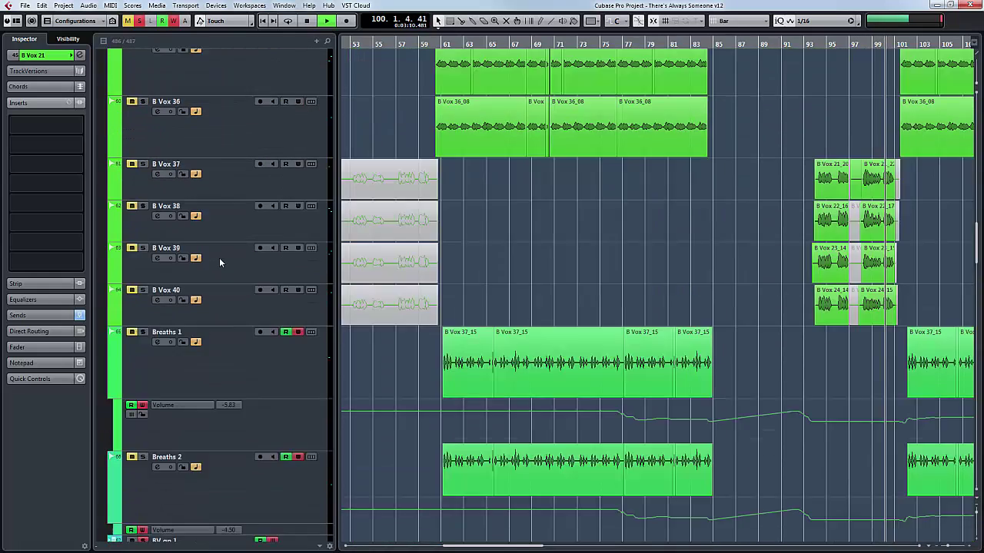
pyautogui.press('space')
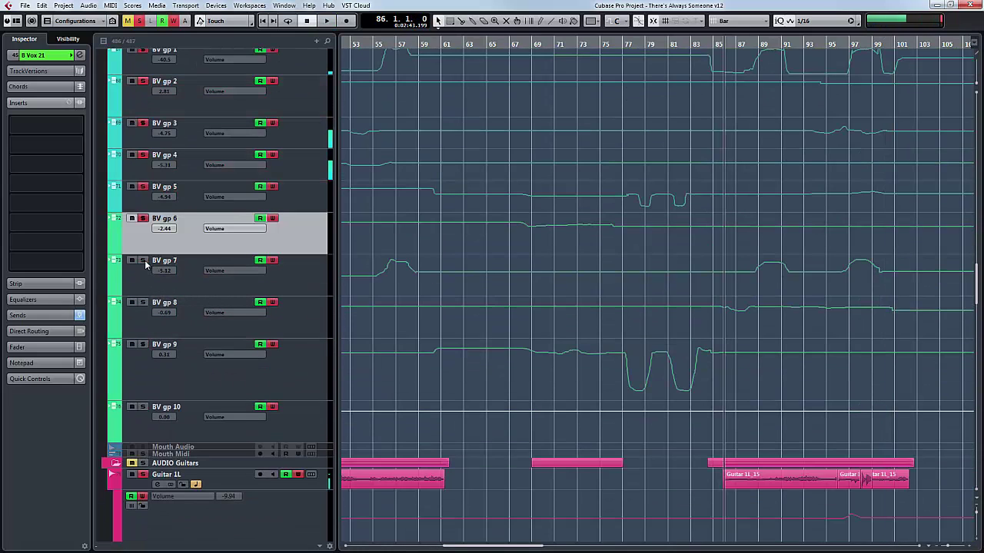
pyautogui.scroll(6, 145, 262)
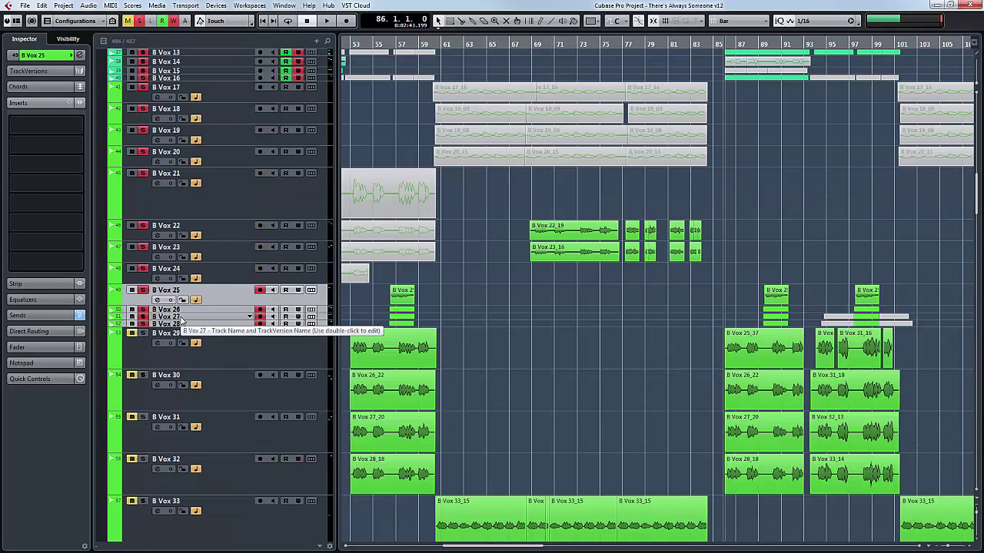
pyautogui.press('space')
pyautogui.scroll(-6, 169, 315)
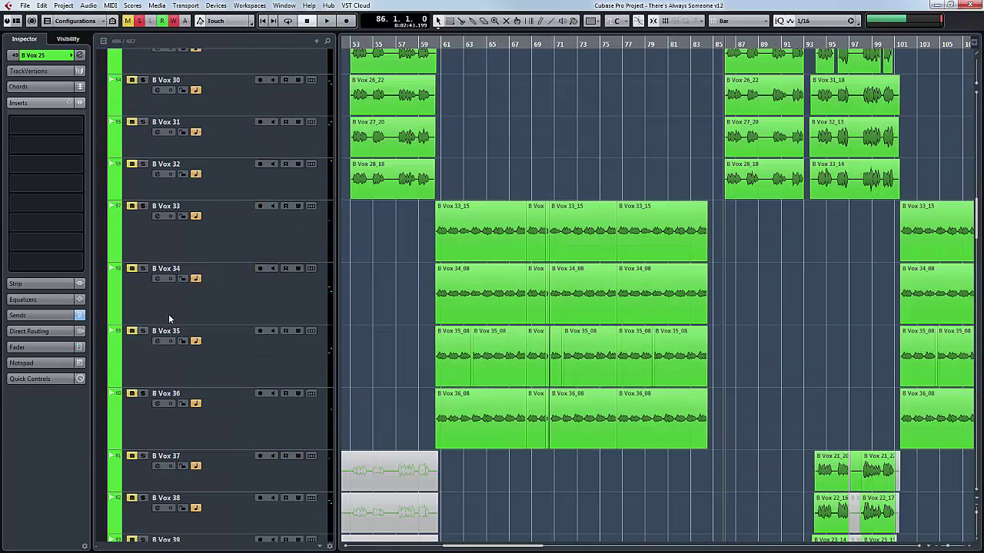
pyautogui.scroll(-3, 168, 313)
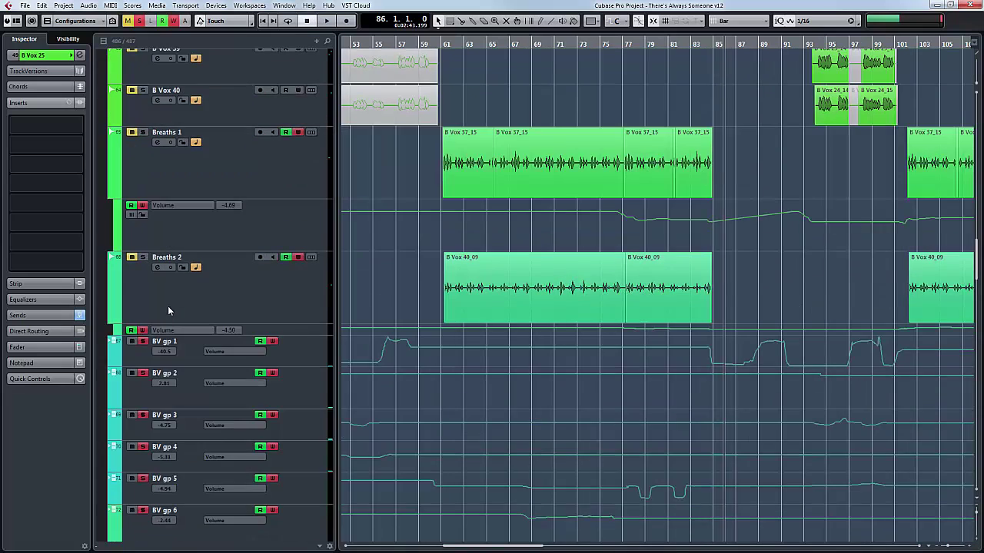
pyautogui.scroll(-6, 169, 311)
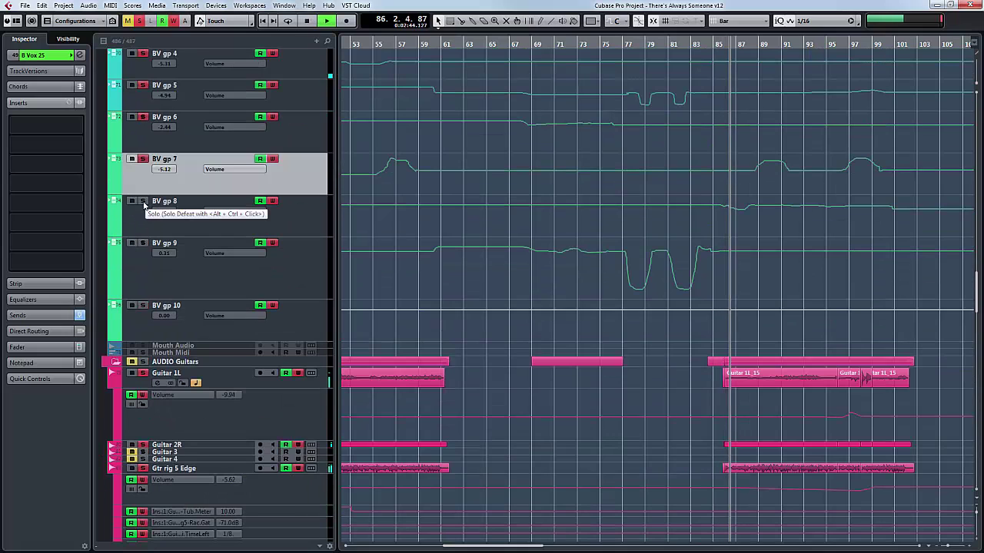
# During playback, add B Vox 29 to 32 with BV gp 8 and B Vox 33 to 36 with BV gp 9 to the soloed tracks.
pyautogui.scroll(15, 146, 204)
pyautogui.scroll(-8, 220, 323)
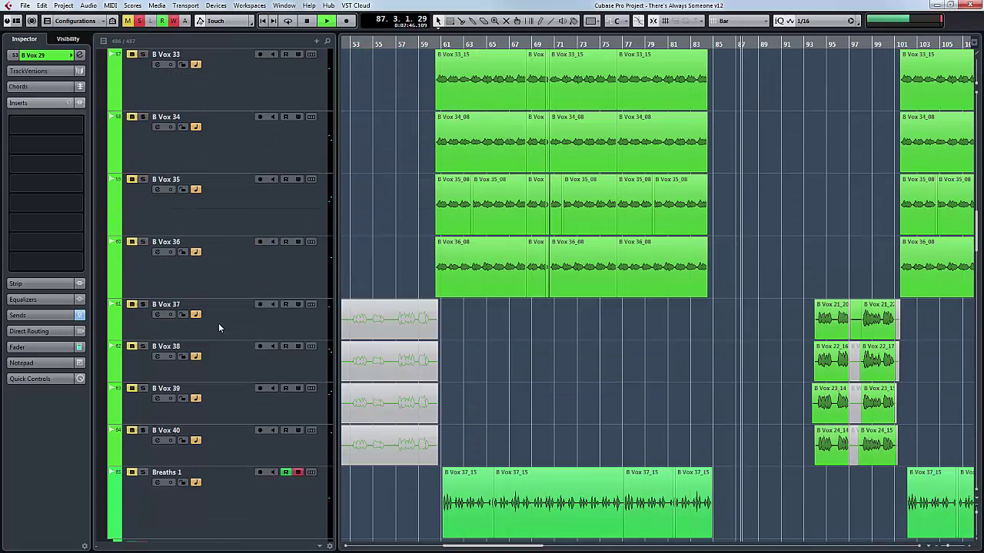
pyautogui.scroll(-6, 219, 327)
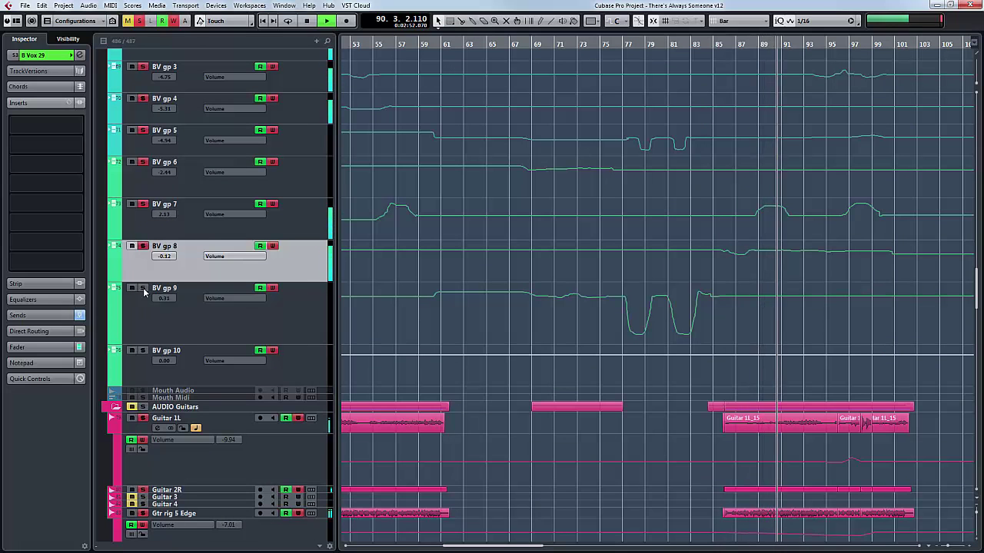
pyautogui.scroll(12, 169, 323)
pyautogui.scroll(-3, 195, 342)
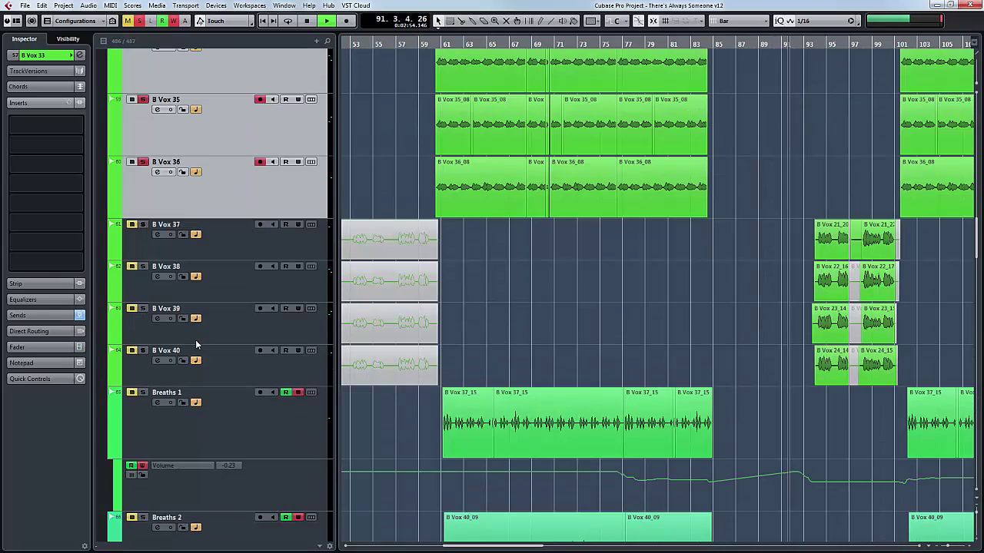
pyautogui.scroll(-6, 195, 344)
pyautogui.scroll(-4, 177, 370)
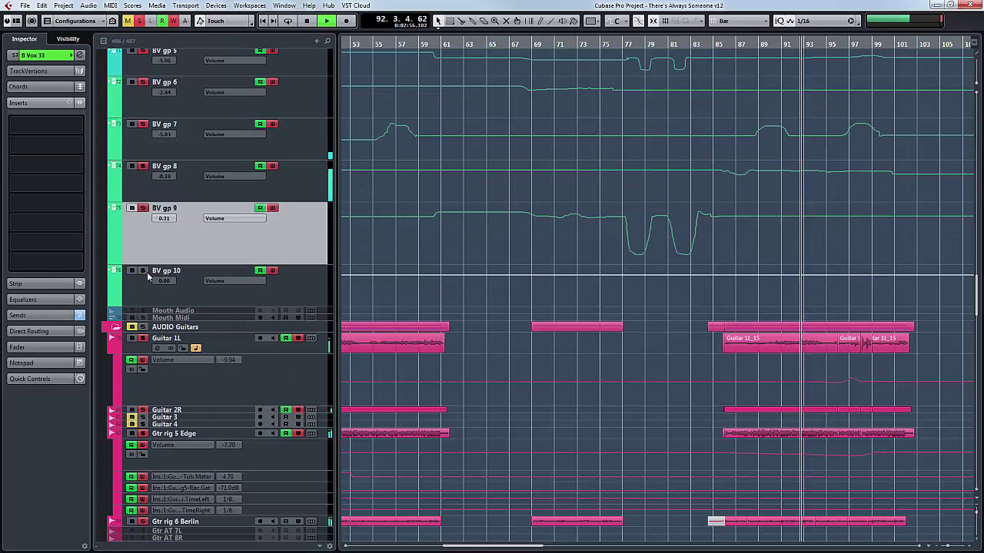
# Add B Vox 37 to 40 to the soloed tracks, listen to the combined lead and backing vocals, and stop playback.
pyautogui.scroll(15, 773, 359)
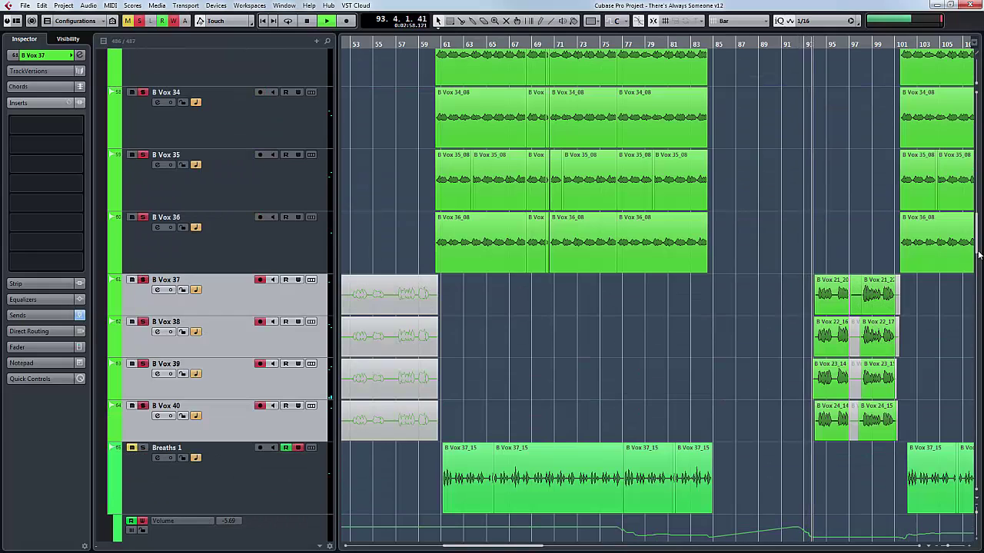
pyautogui.moveTo(977, 251); pyautogui.dragTo(979, 163)
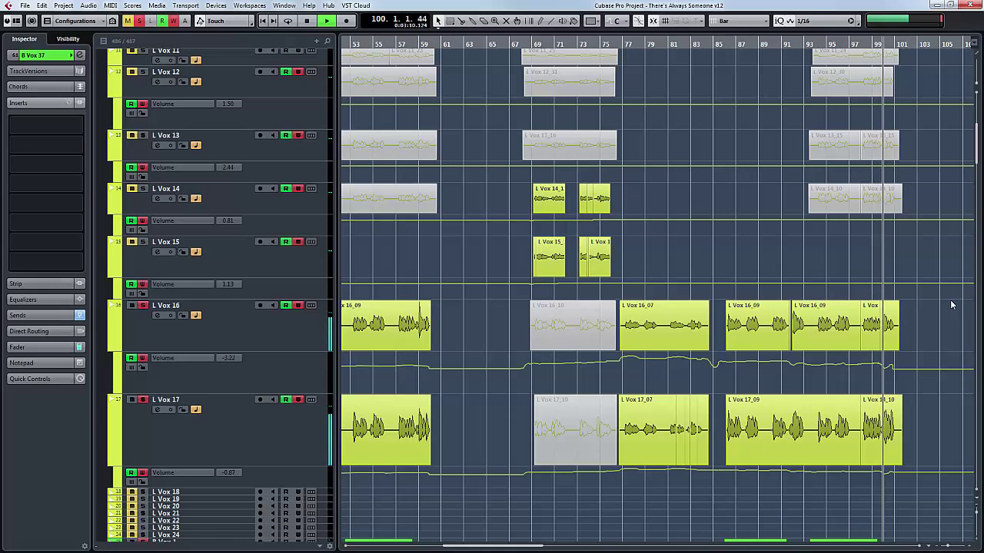
pyautogui.press('space')
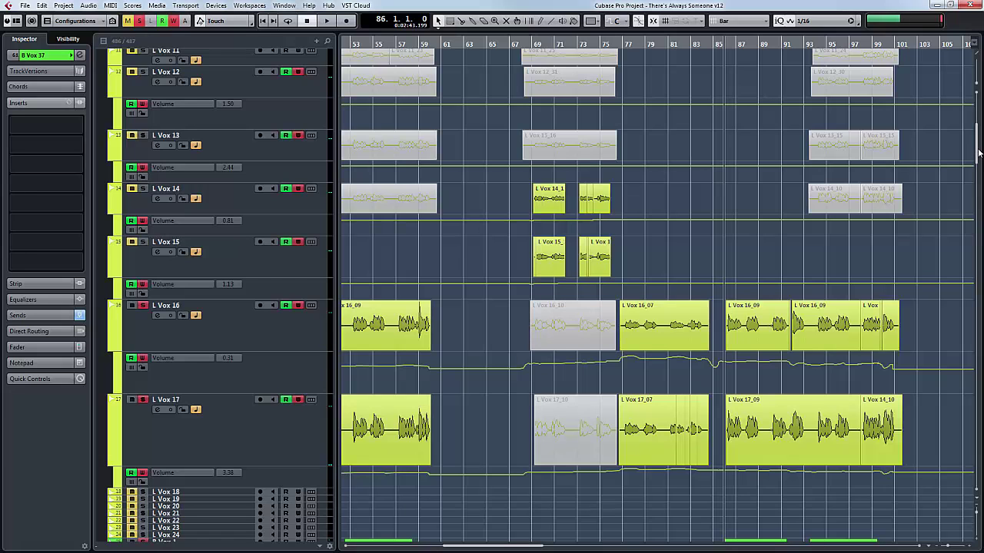
# Clear all individual solos, solo the whole AUDIO Vox folder instead, and play it briefly from bar 86.
pyautogui.moveTo(977, 153); pyautogui.dragTo(978, 123)
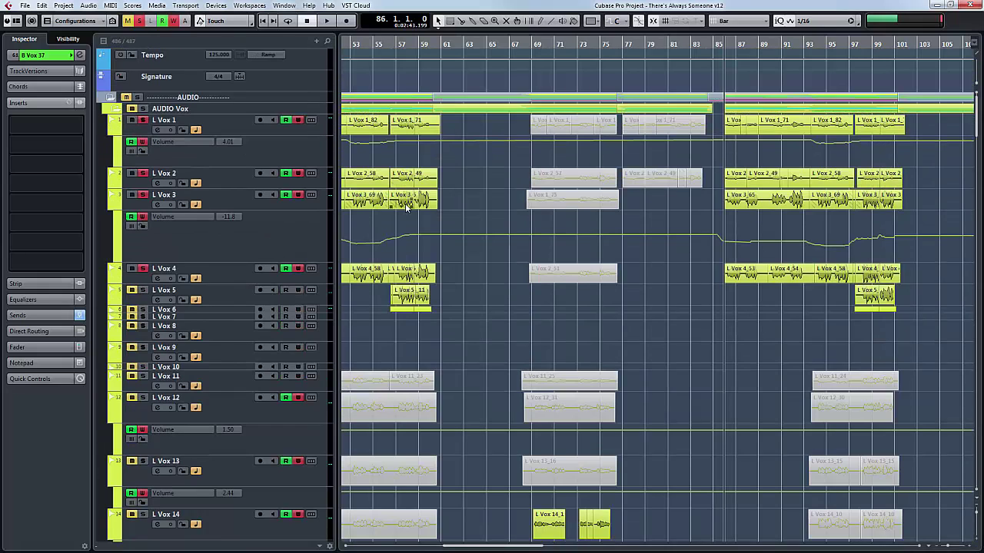
pyautogui.click(139, 25)
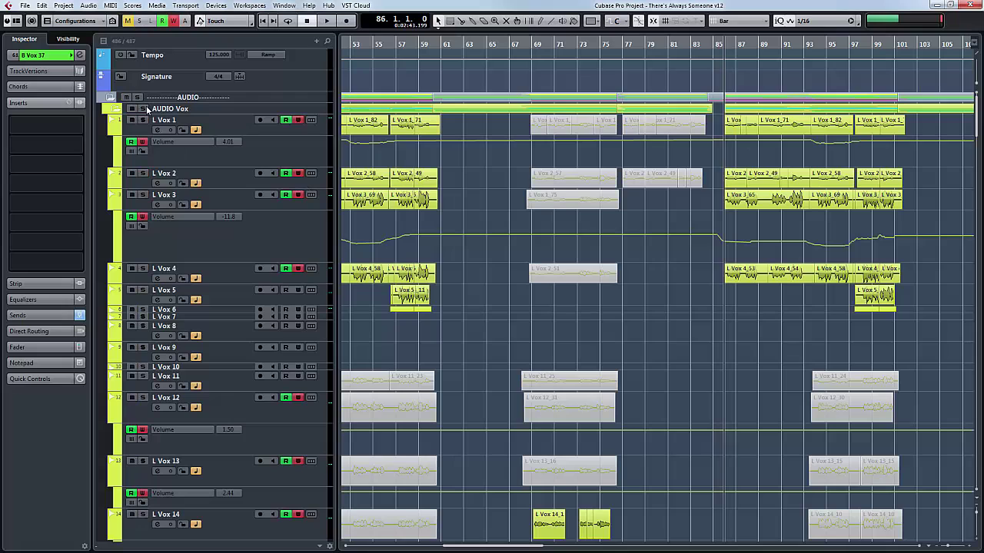
pyautogui.press('space')
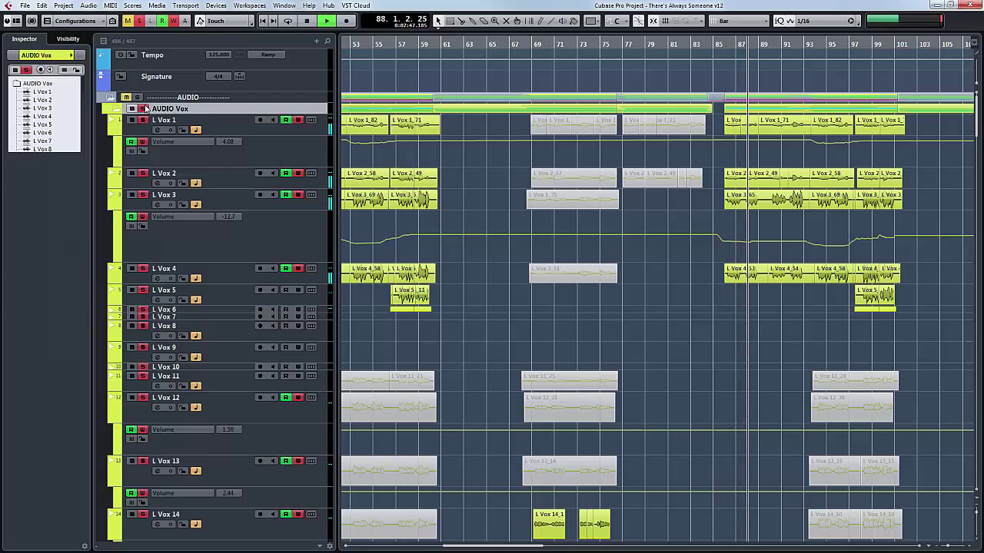
pyautogui.press('space')
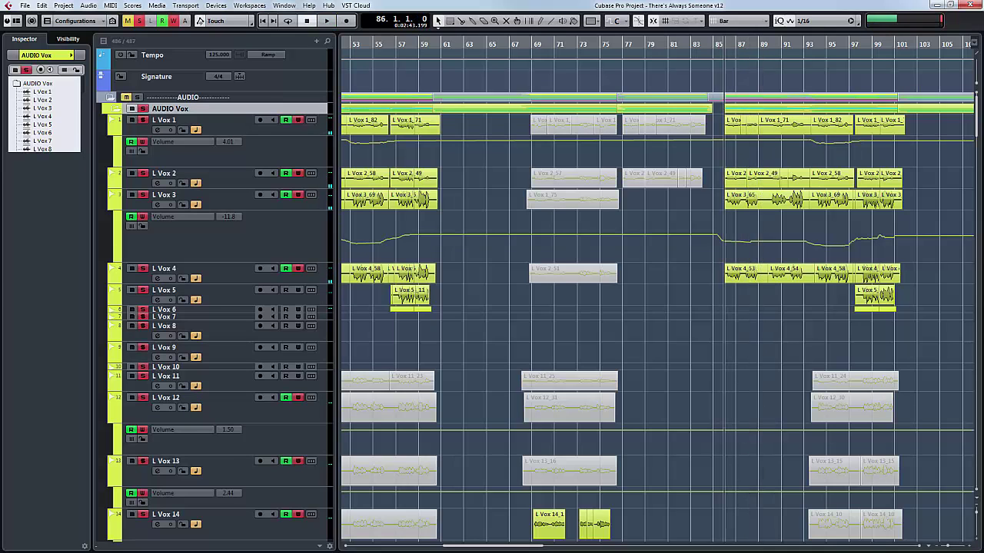
# In the MixConsole, play the vocals from bar 86 with the Vox Delay channel in view and inspect its H-Delay insert.
pyautogui.press('F3')
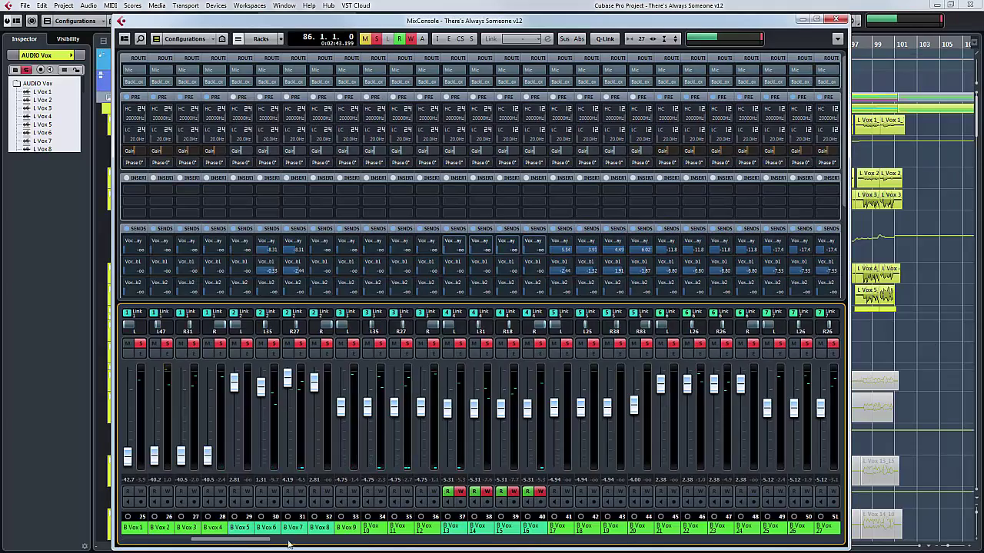
pyautogui.moveTo(289, 544); pyautogui.dragTo(793, 550)
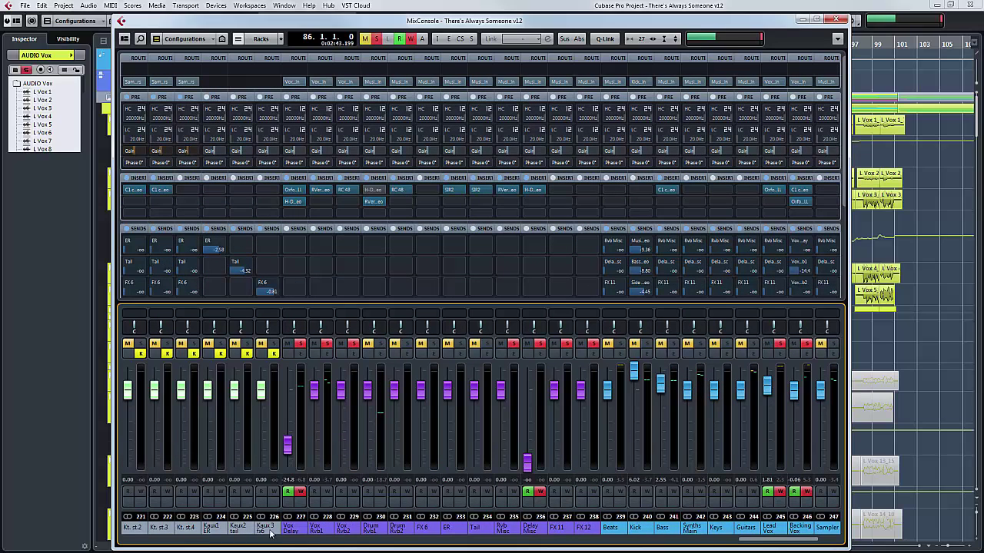
pyautogui.press('space')
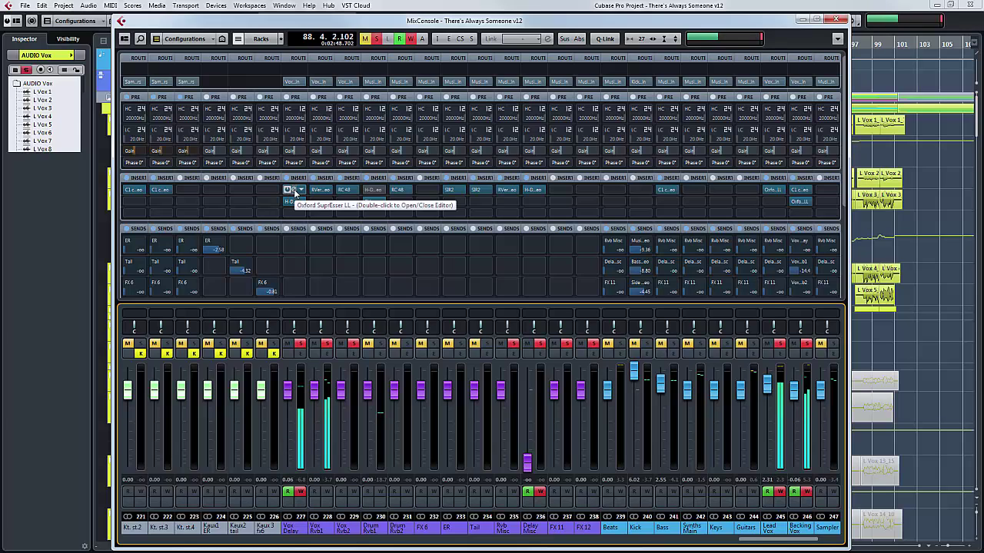
pyautogui.press('space')
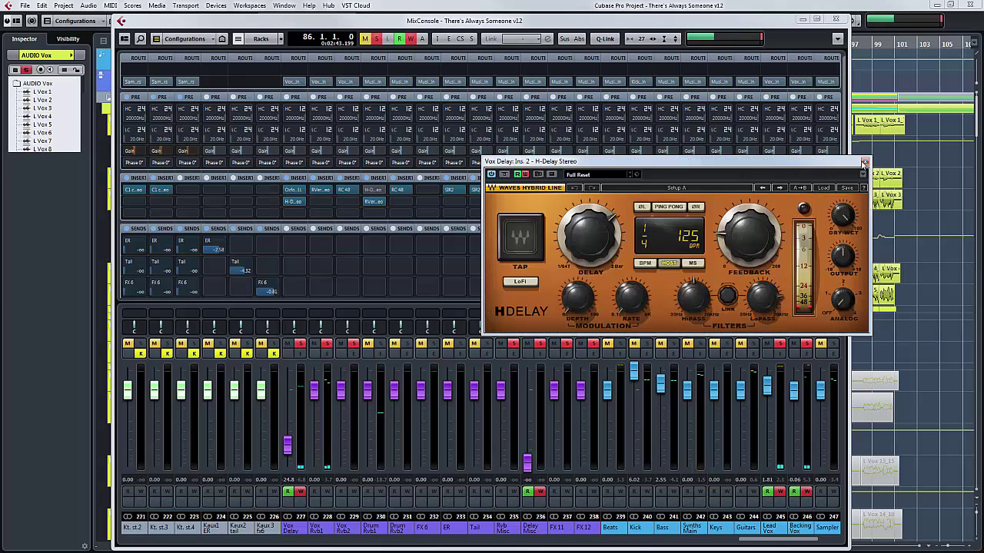
pyautogui.click(865, 163)
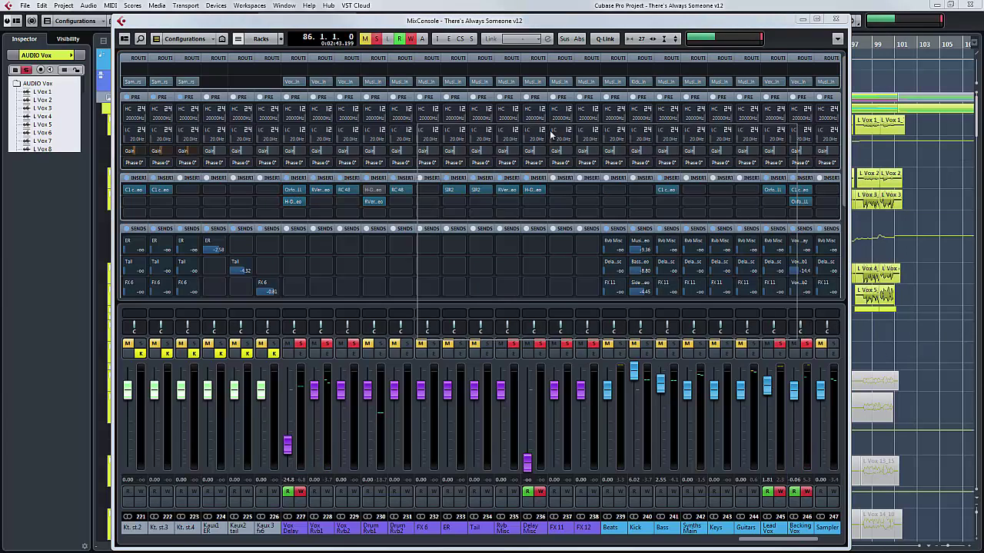
# Inspect the Oxford SuprEsser insert on the Vox Delay channel while playing the vocals from bar 86, and close it.
pyautogui.click(293, 189)
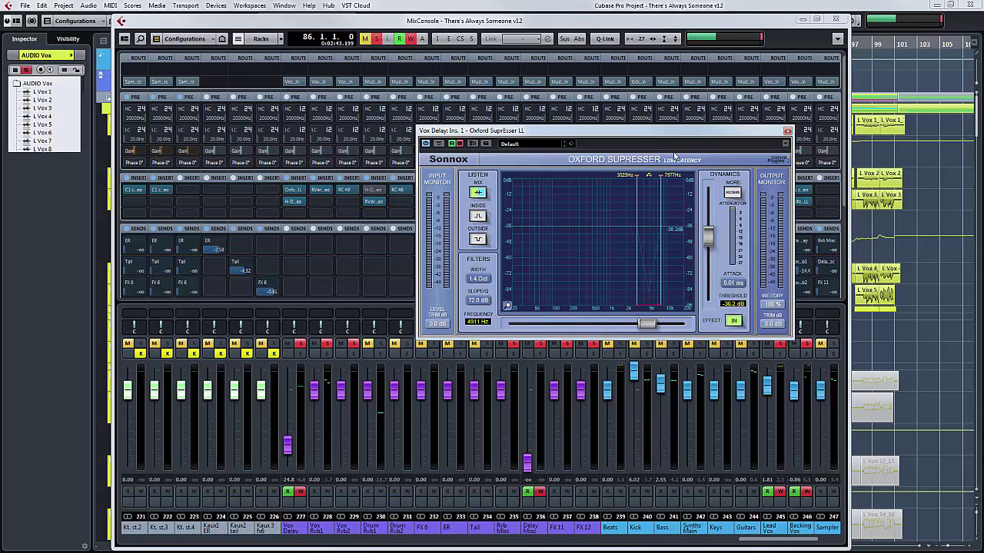
pyautogui.press('space')
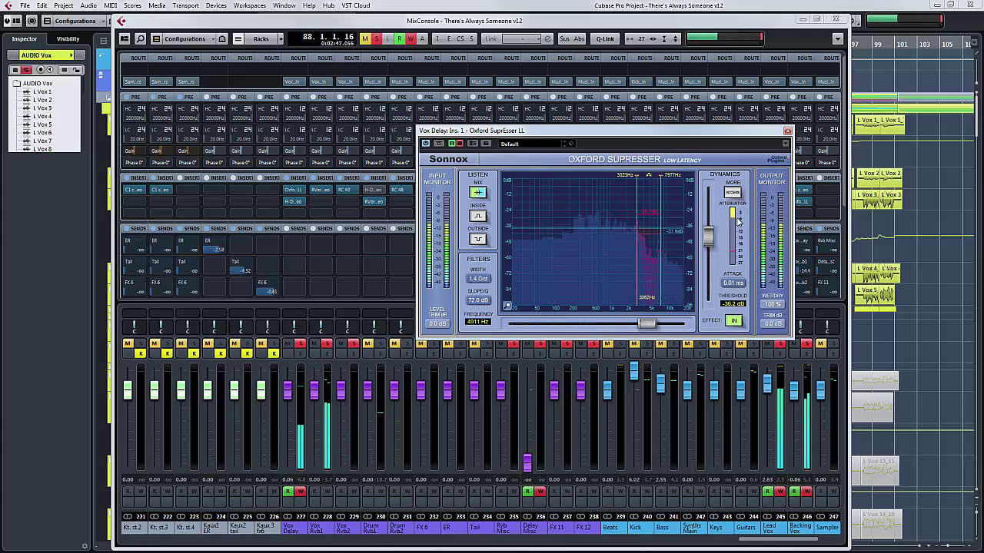
pyautogui.press('space')
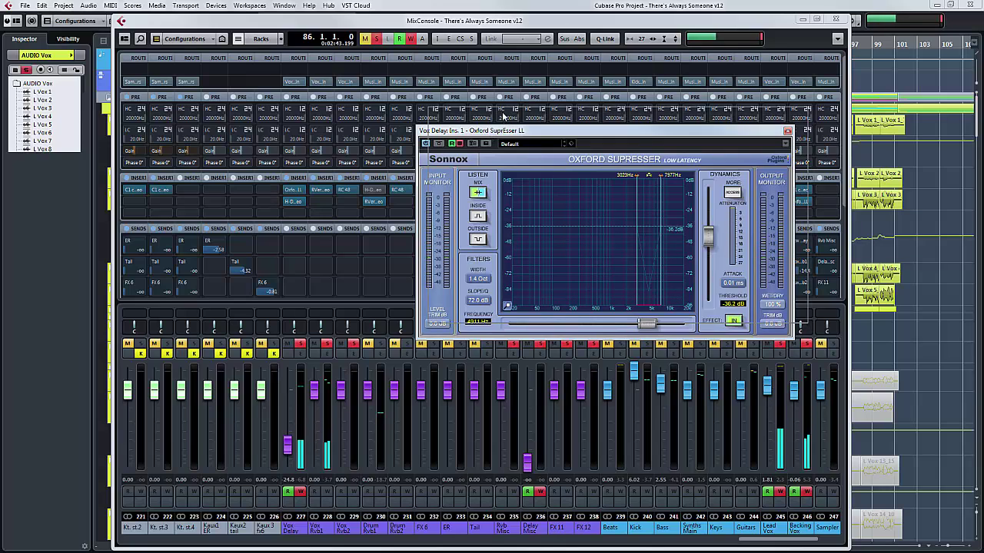
pyautogui.moveTo(503, 131); pyautogui.dragTo(514, 110)
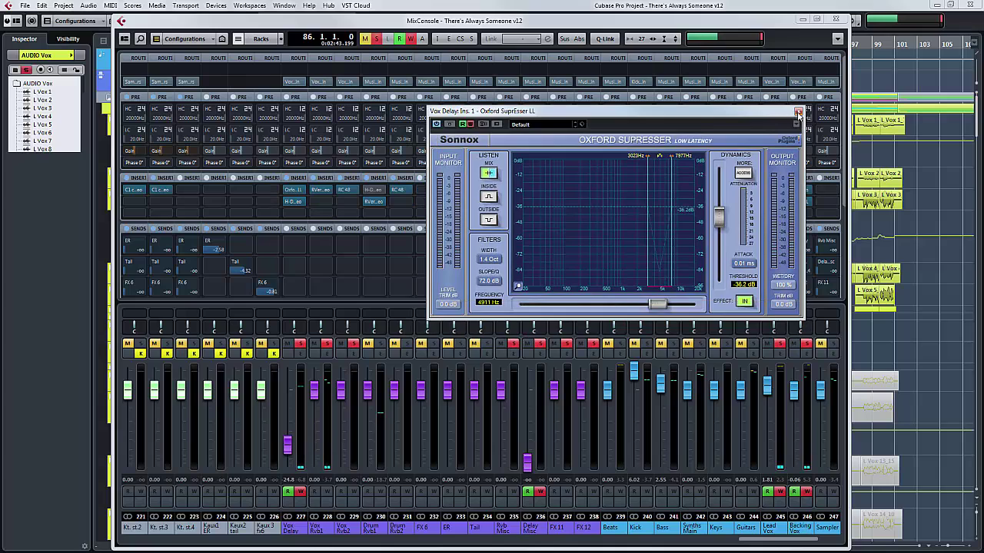
pyautogui.click(797, 112)
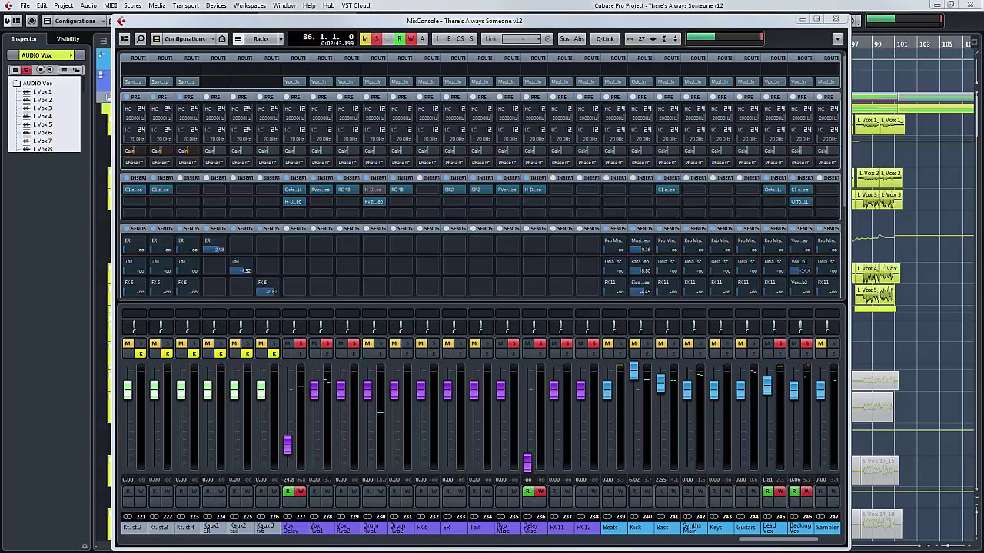
# Inspect the Oxford SuprEsser insert on the Lead Vox group channel during playback from bar 86, and close it.
pyautogui.click(773, 189)
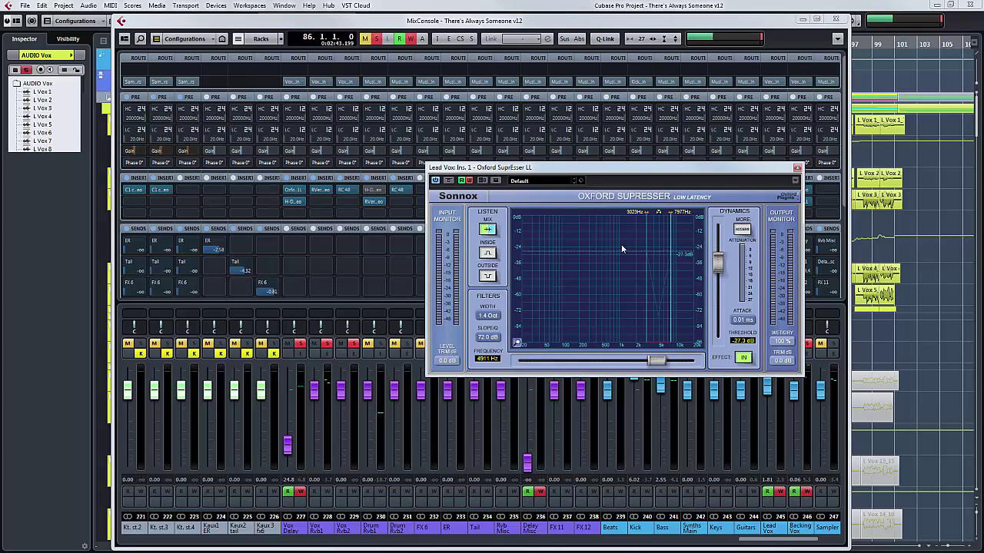
pyautogui.press('space')
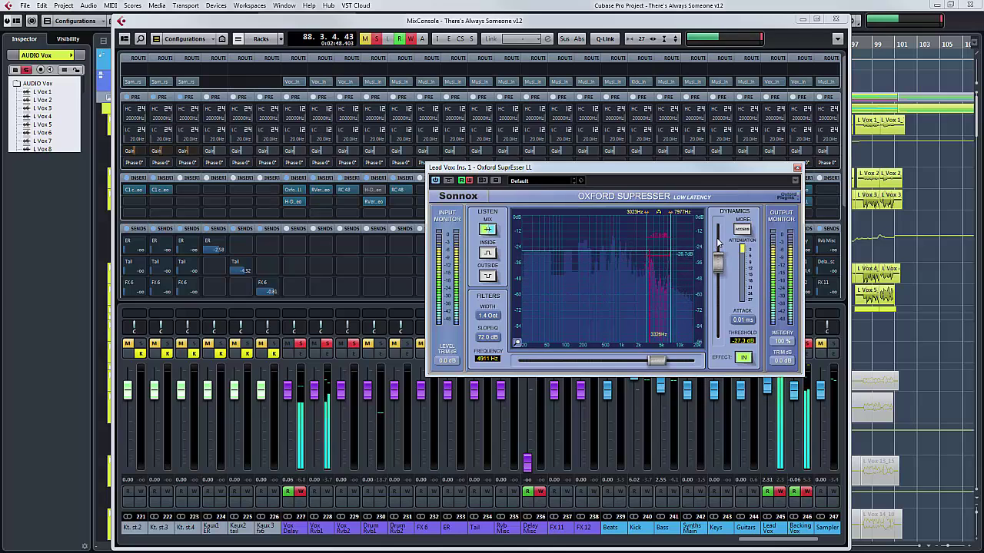
pyautogui.press('space')
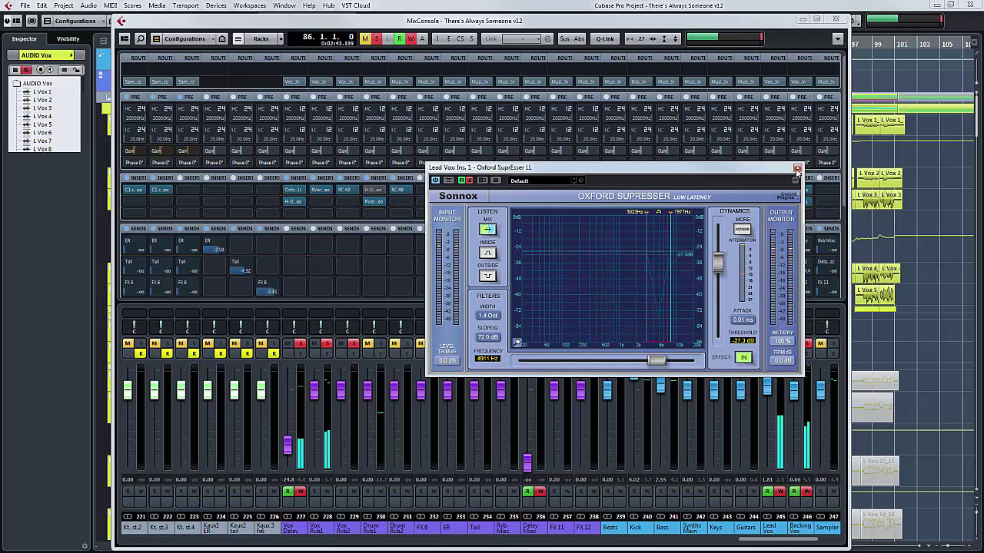
pyautogui.click(797, 171)
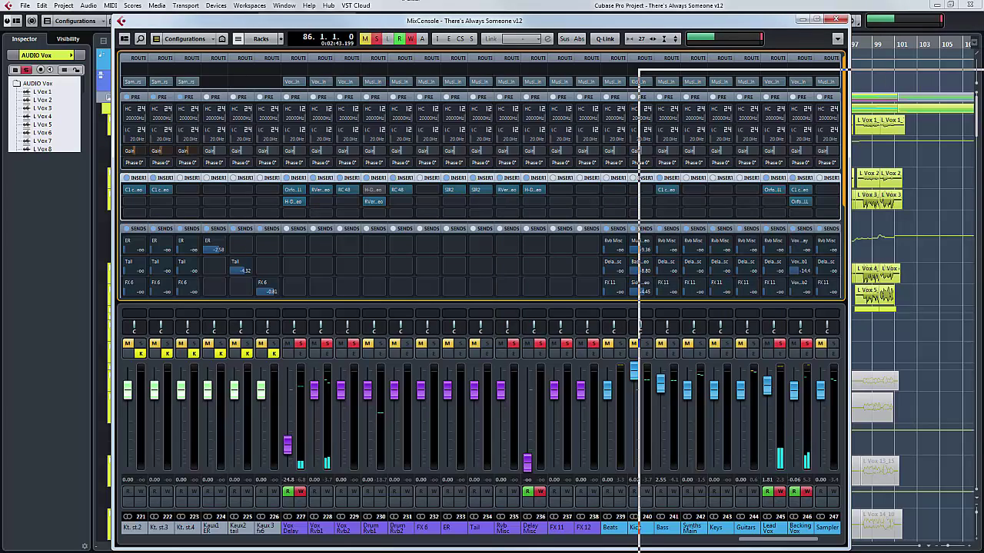
# Close the MixConsole and examine the vocal tracks in the arrangement, from the lead layers down to B Vox 40 and the Breaths tracks.
pyautogui.press('F3')
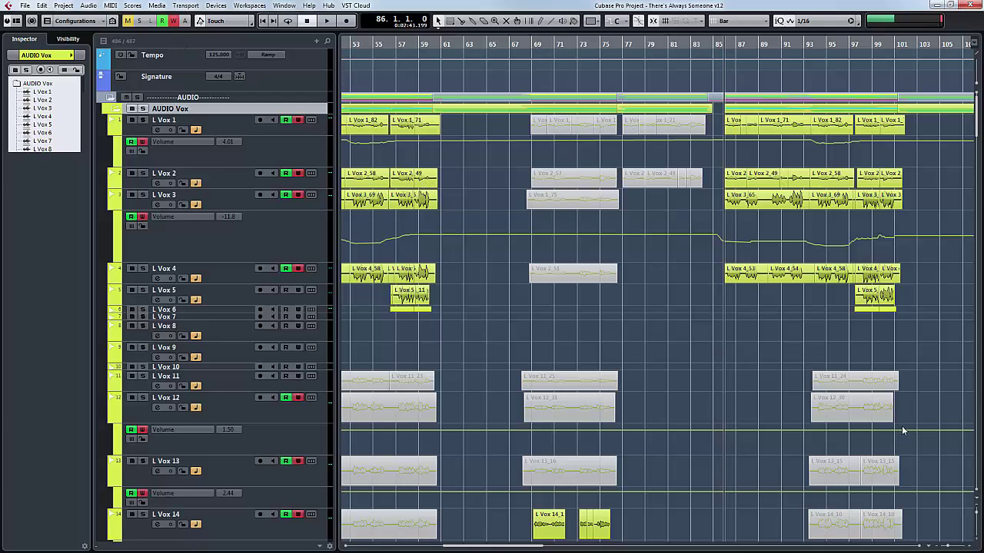
pyautogui.click(950, 547)
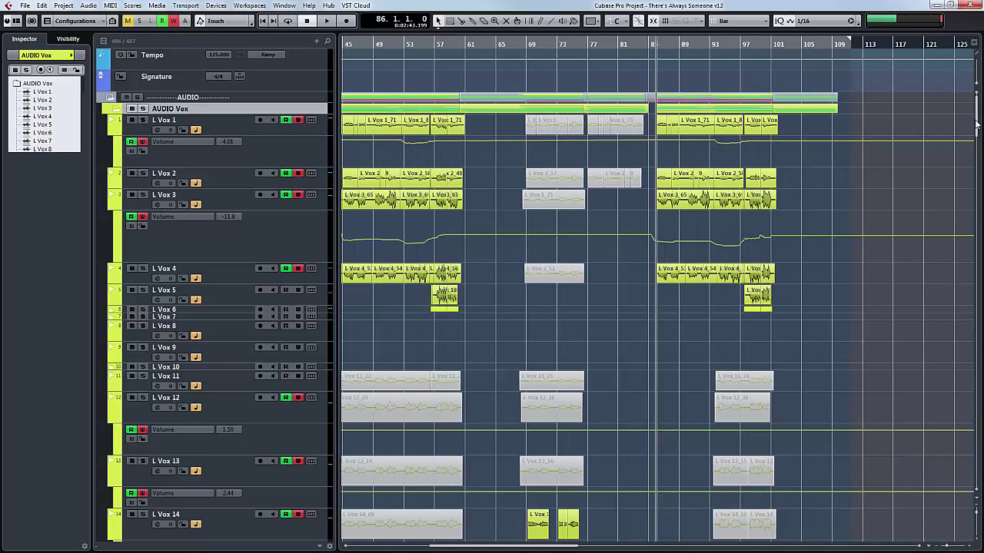
pyautogui.moveTo(976, 123); pyautogui.dragTo(974, 143)
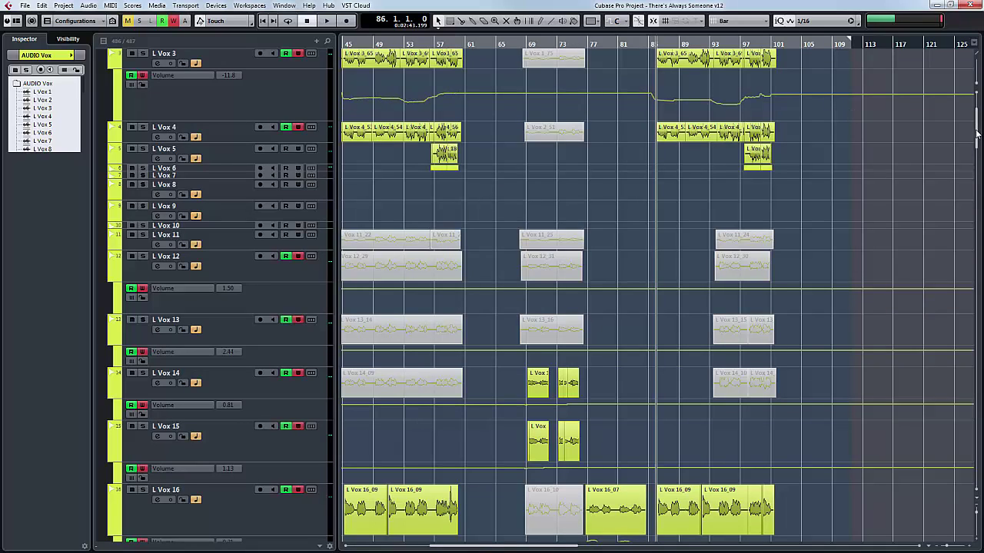
pyautogui.moveTo(978, 134); pyautogui.dragTo(971, 245)
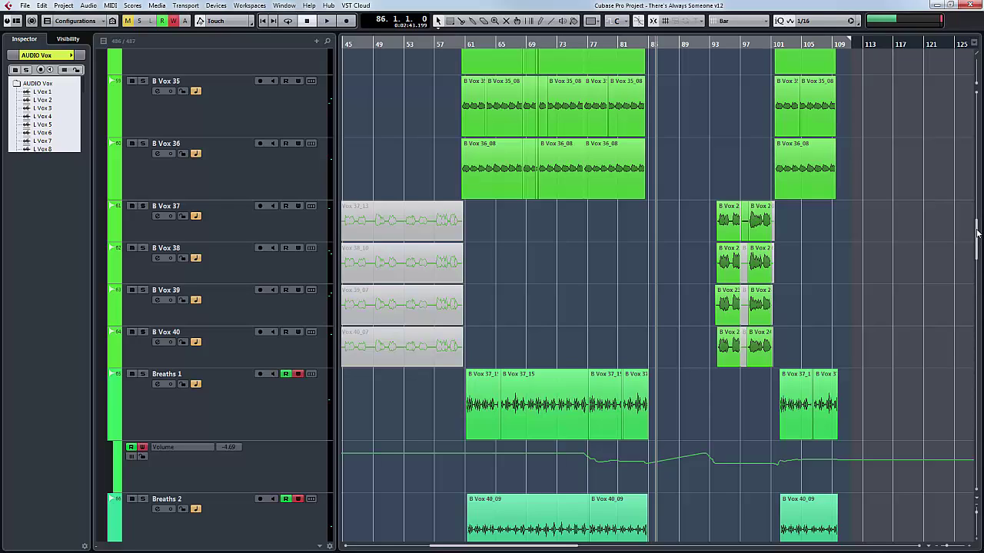
pyautogui.scroll(1, 977, 232)
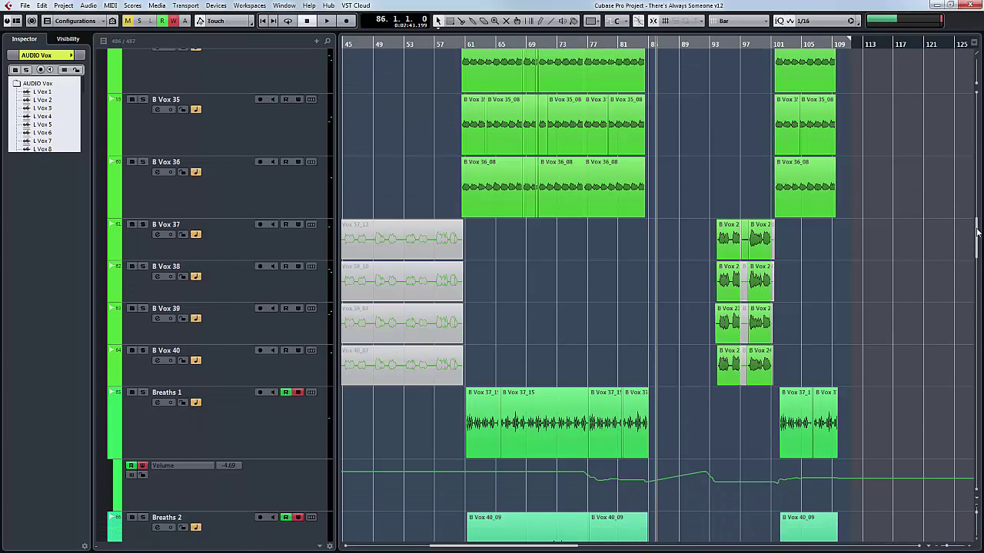
pyautogui.scroll(-1, 977, 233)
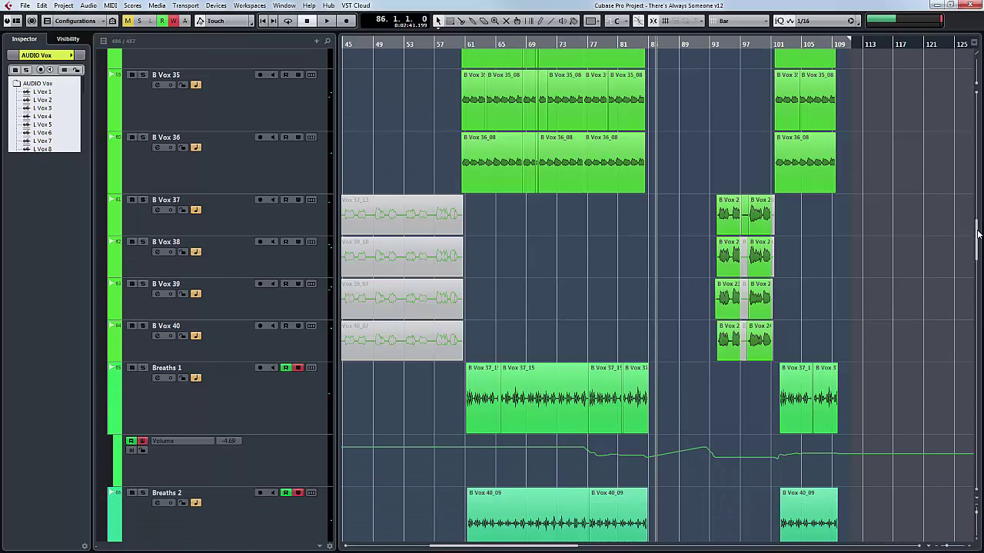
pyautogui.scroll(1, 978, 233)
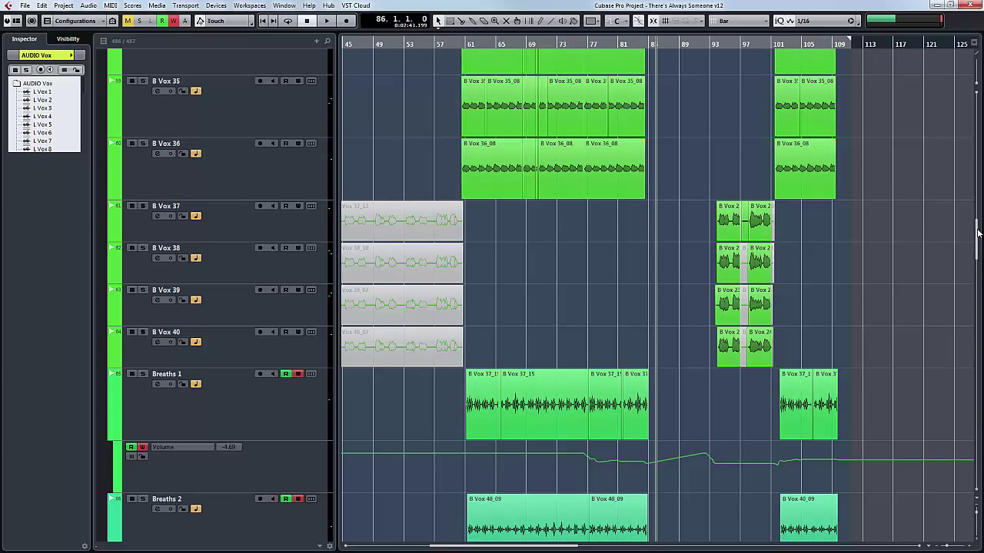
pyautogui.scroll(1, 978, 233)
pyautogui.scroll(3, 978, 233)
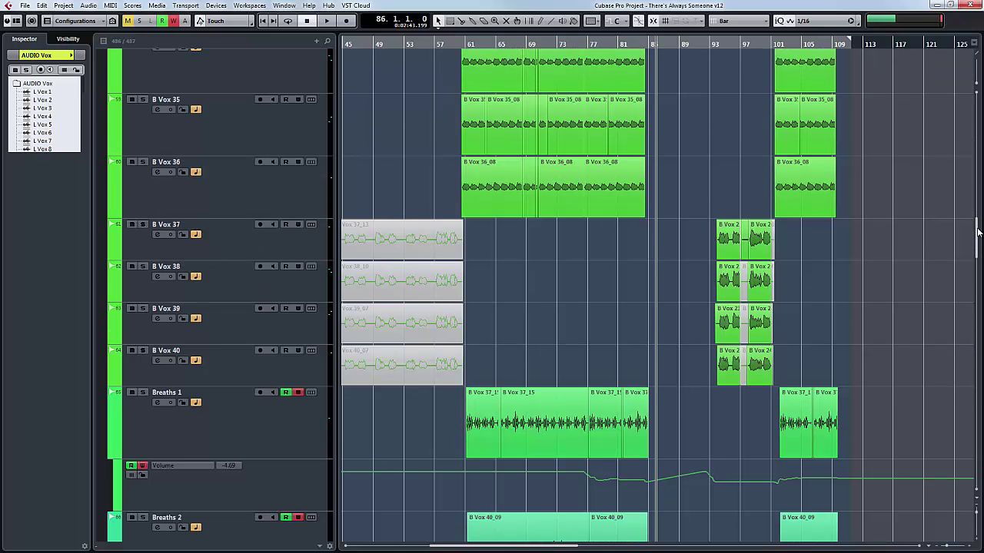
# Return to the lead vocal tracks and view their arrangement from bar 1 of the song.
pyautogui.scroll(15, 979, 228)
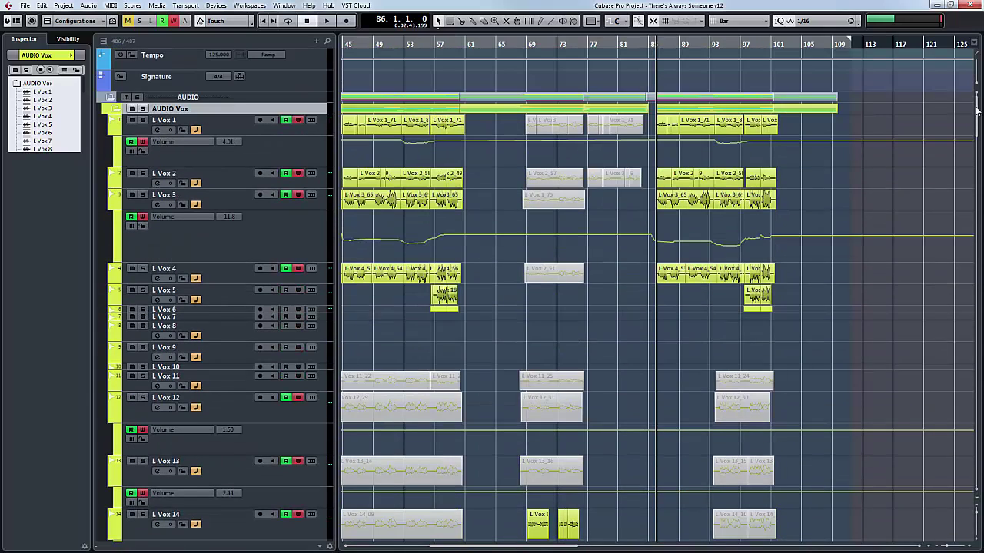
pyautogui.scroll(-1, 977, 110)
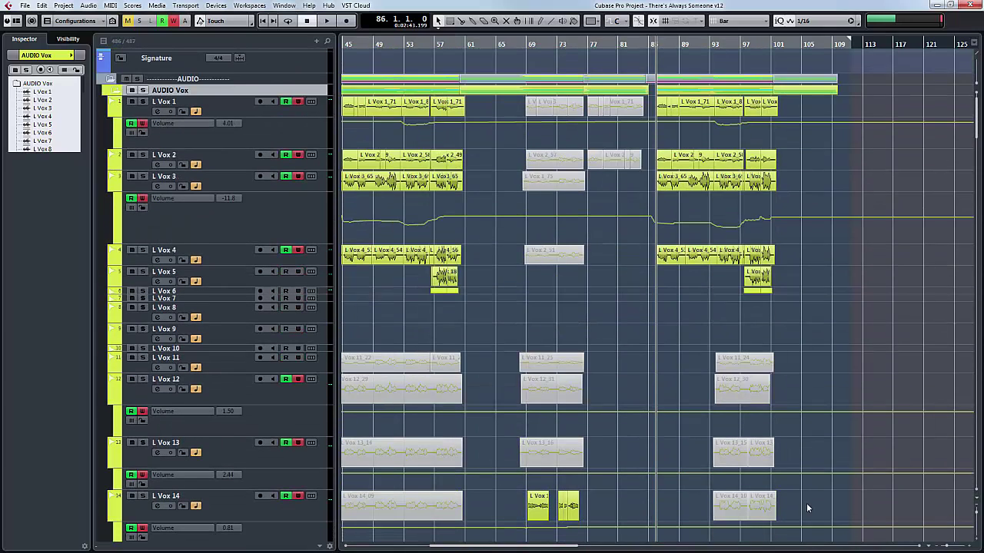
pyautogui.moveTo(502, 547); pyautogui.dragTo(418, 548)
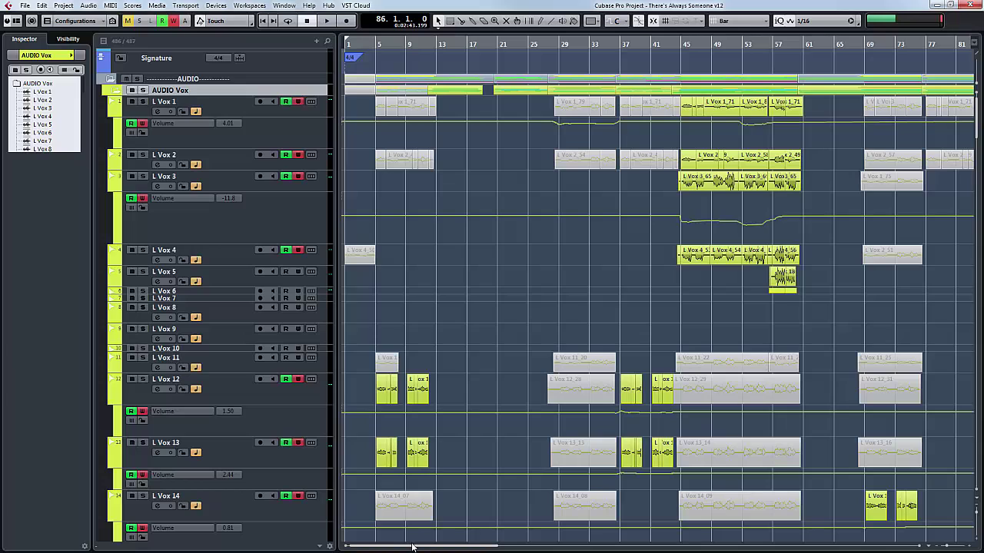